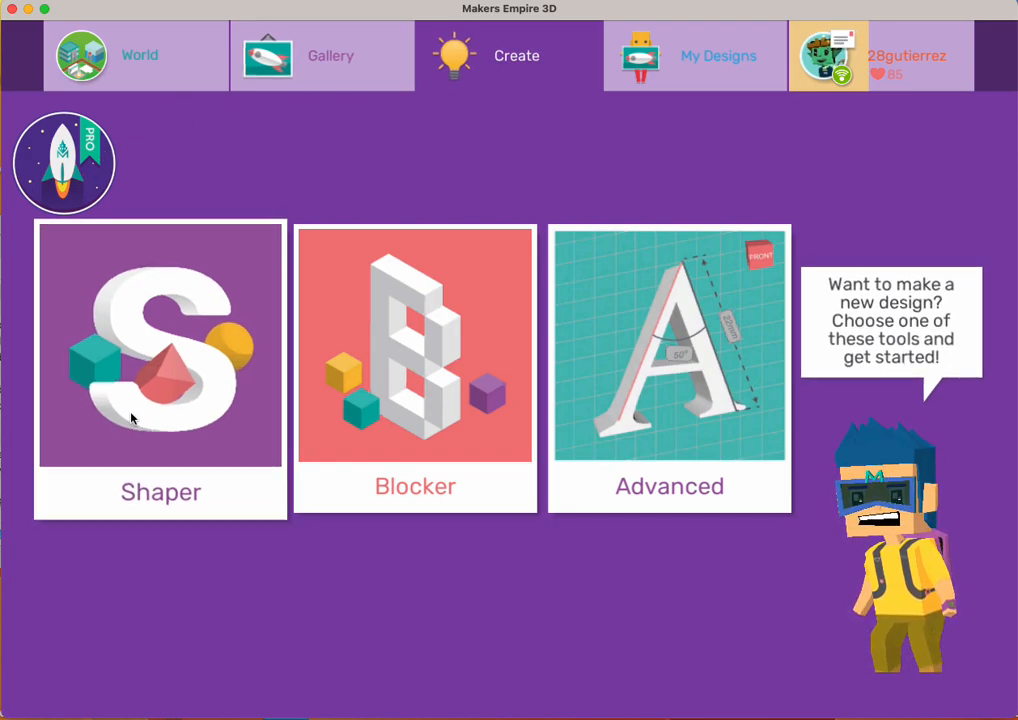
- Open a new Shaper design, look over the available shape packs and keep Basic Shapes selected
click(185, 367)
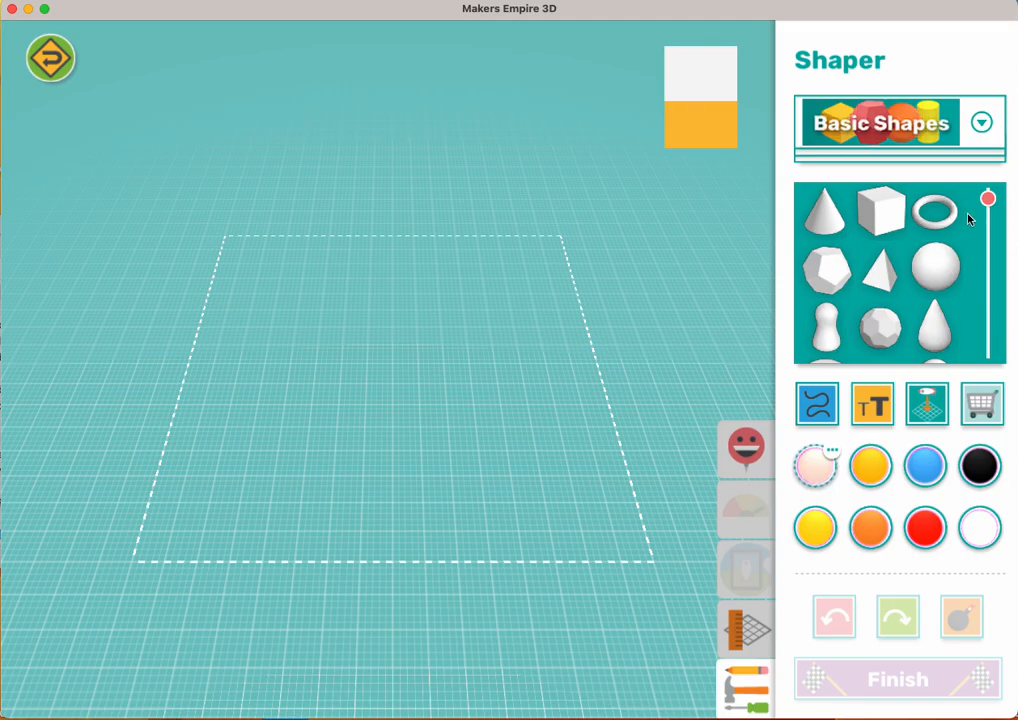
click(943, 118)
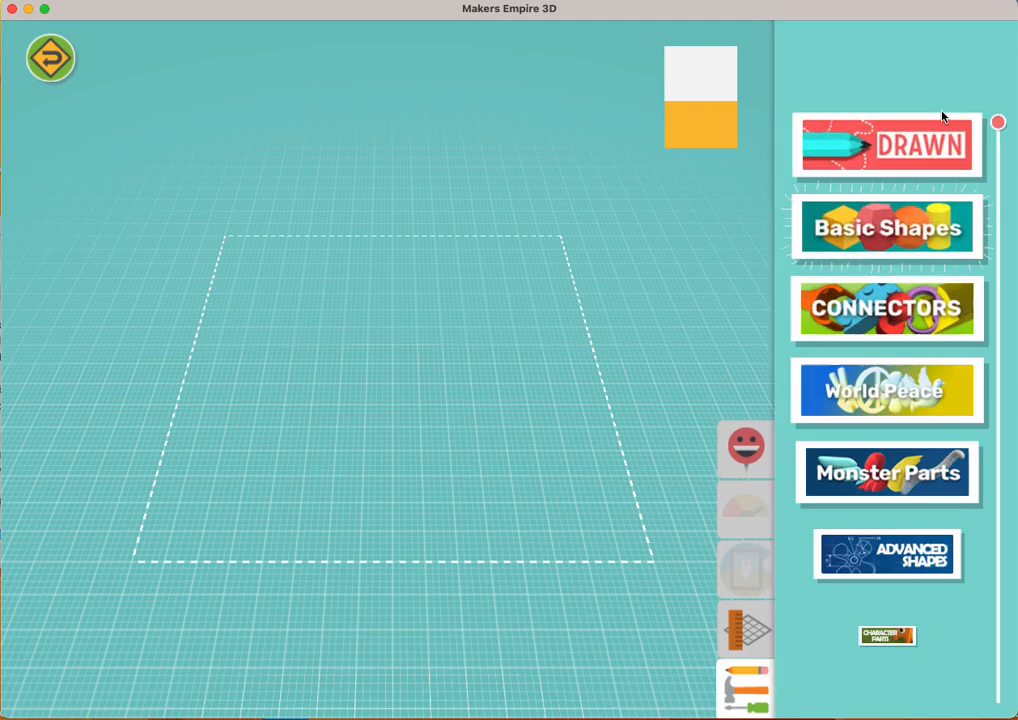
scroll(870, 531, down, 5)
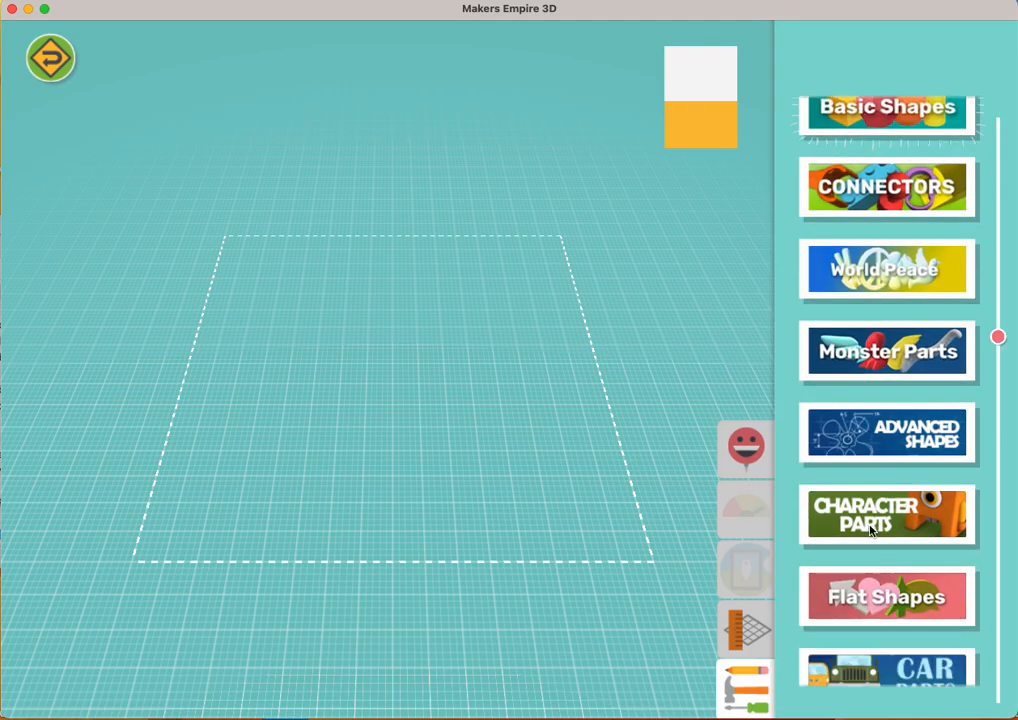
scroll(870, 531, up, 5)
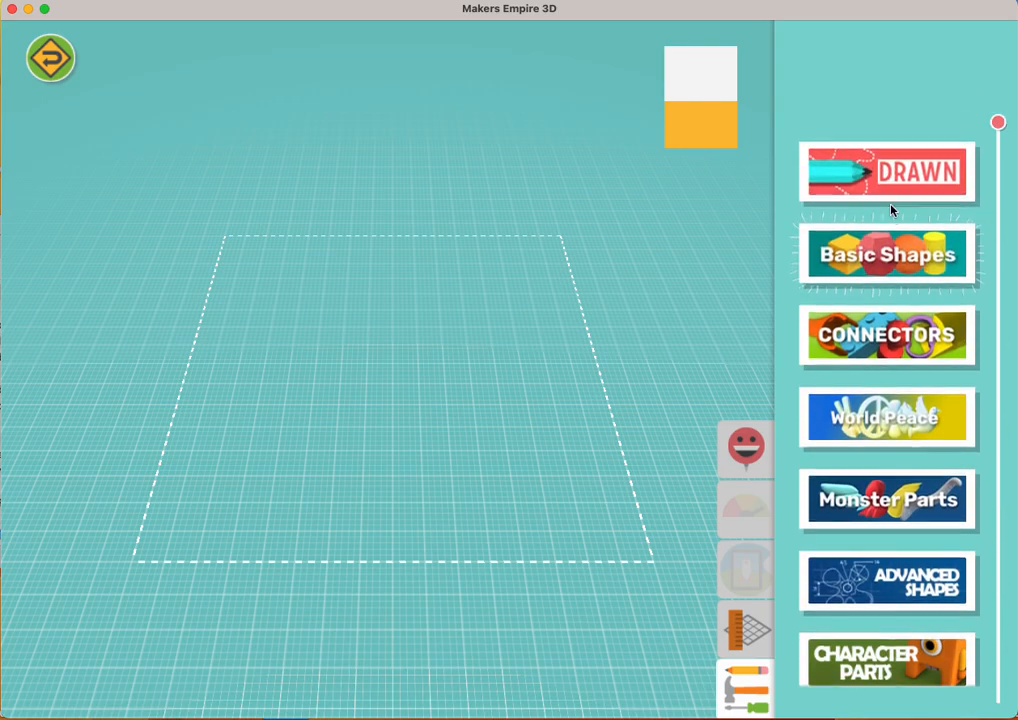
click(890, 226)
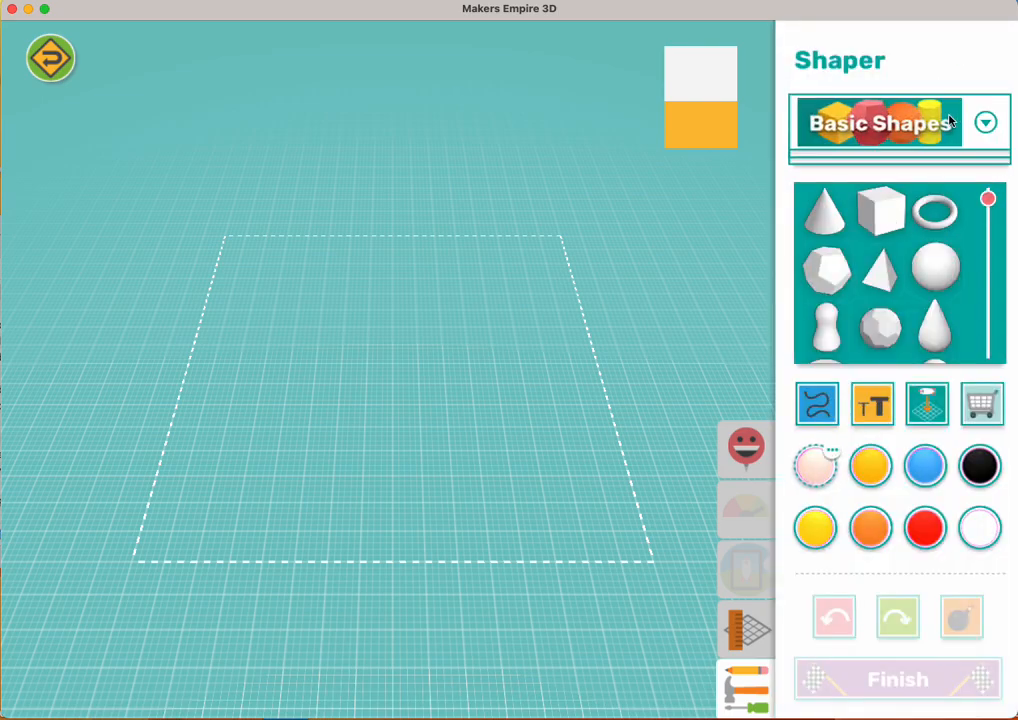
- Switch to the Flat Shapes pack and look through its shapes
click(871, 125)
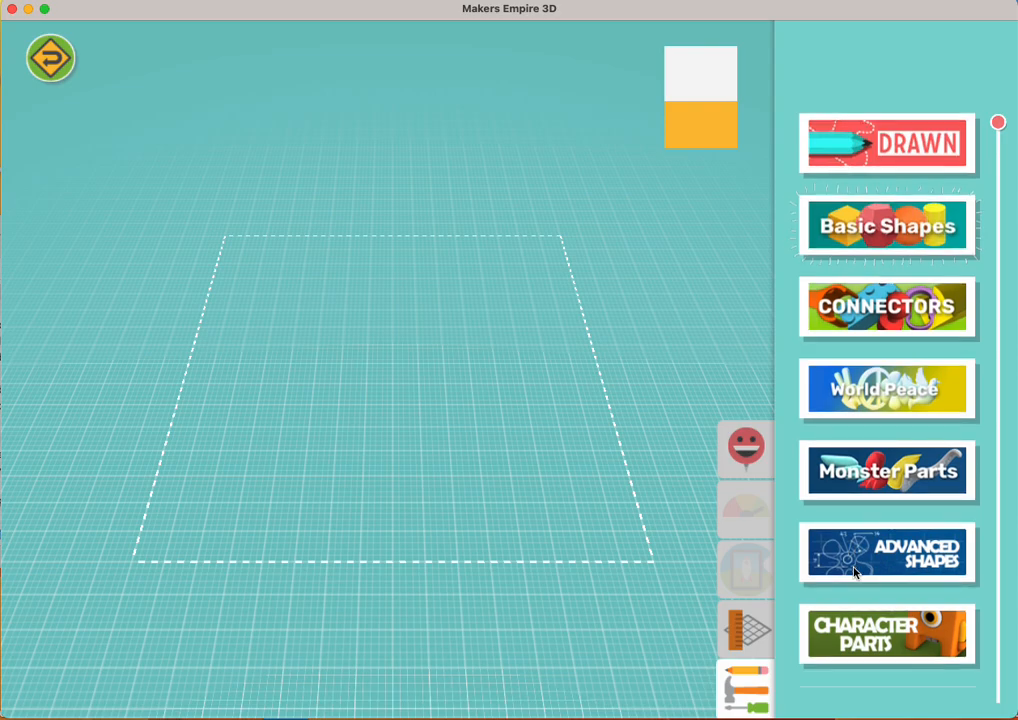
scroll(855, 570, down, 4)
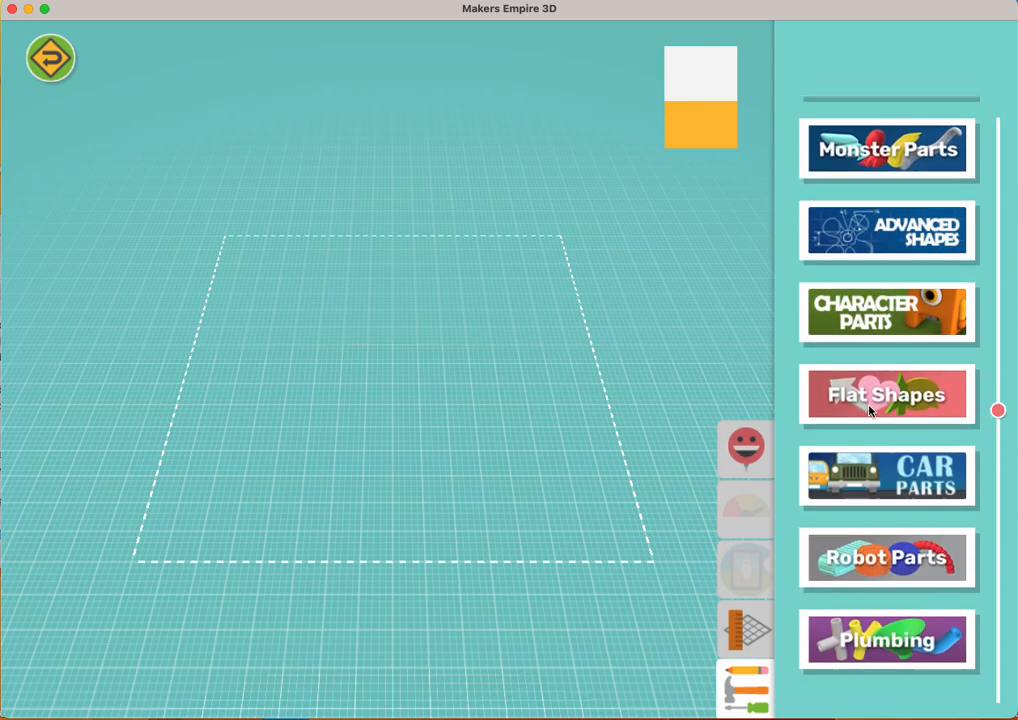
click(868, 410)
scroll(914, 267, down, 5)
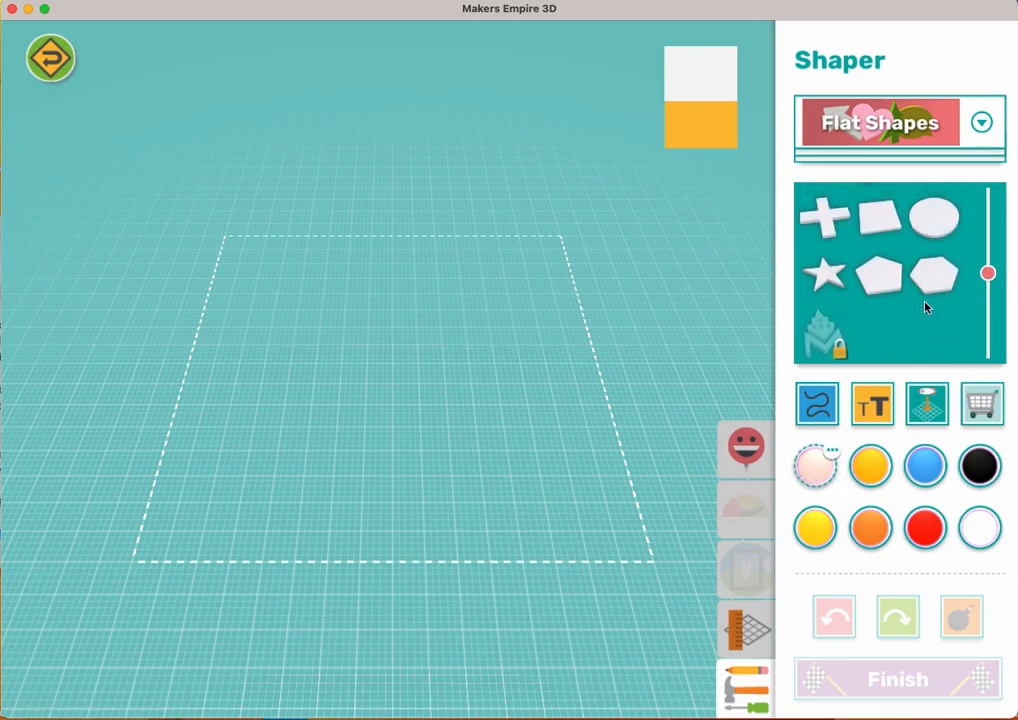
- View the locked ME Logo card in the shop, decline buying it and look through the Flat Shapes cards
click(838, 349)
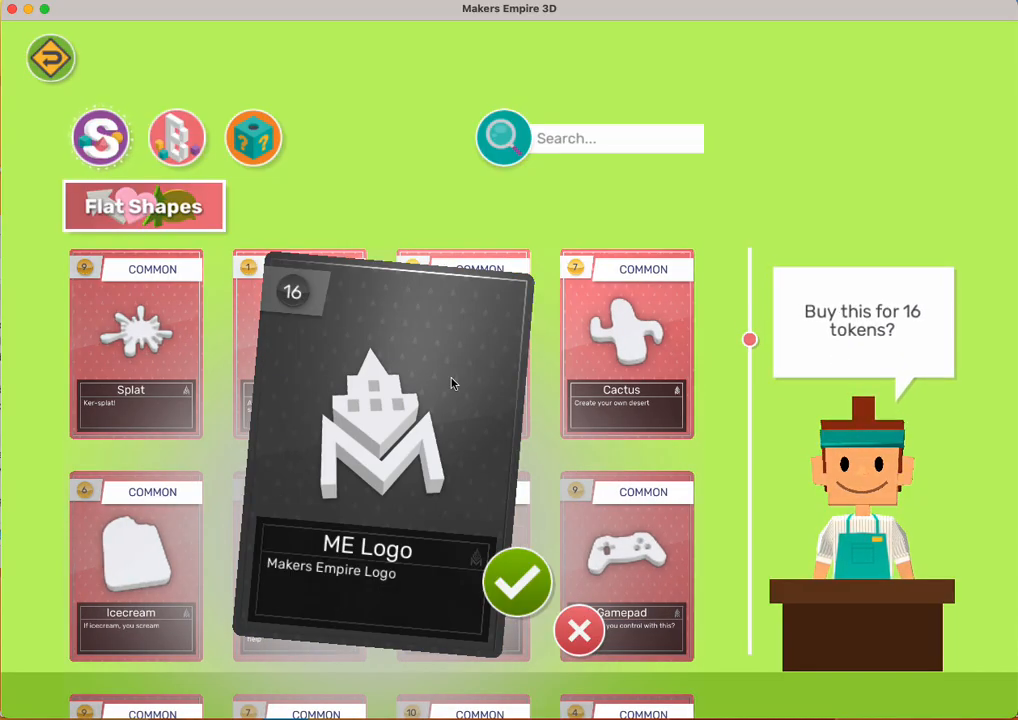
click(579, 630)
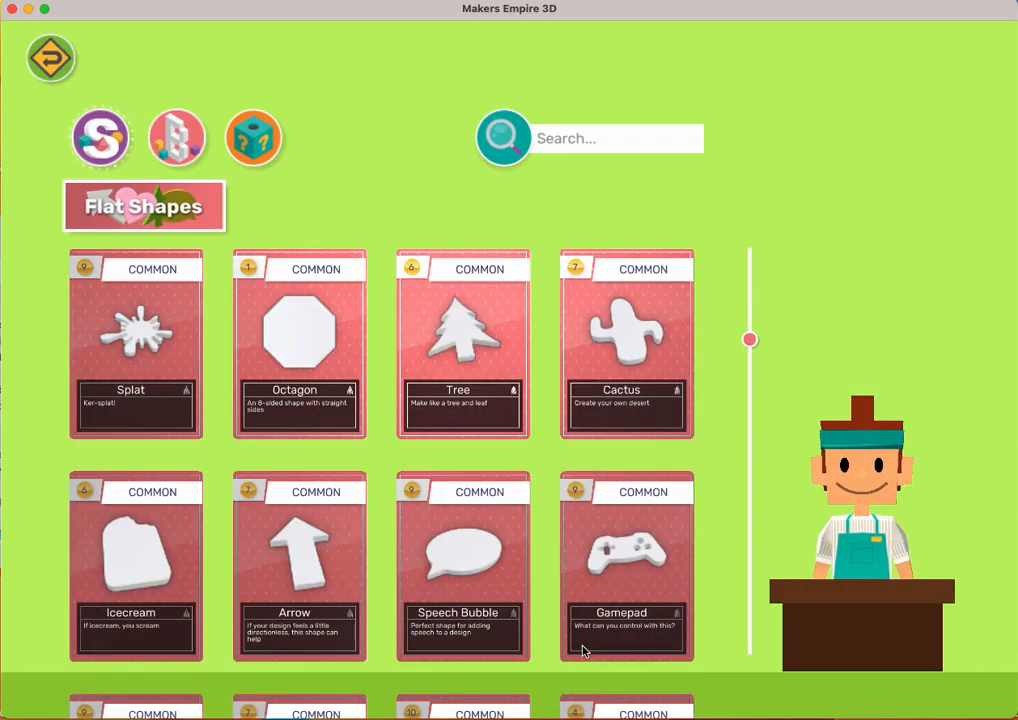
scroll(582, 648, down, 5)
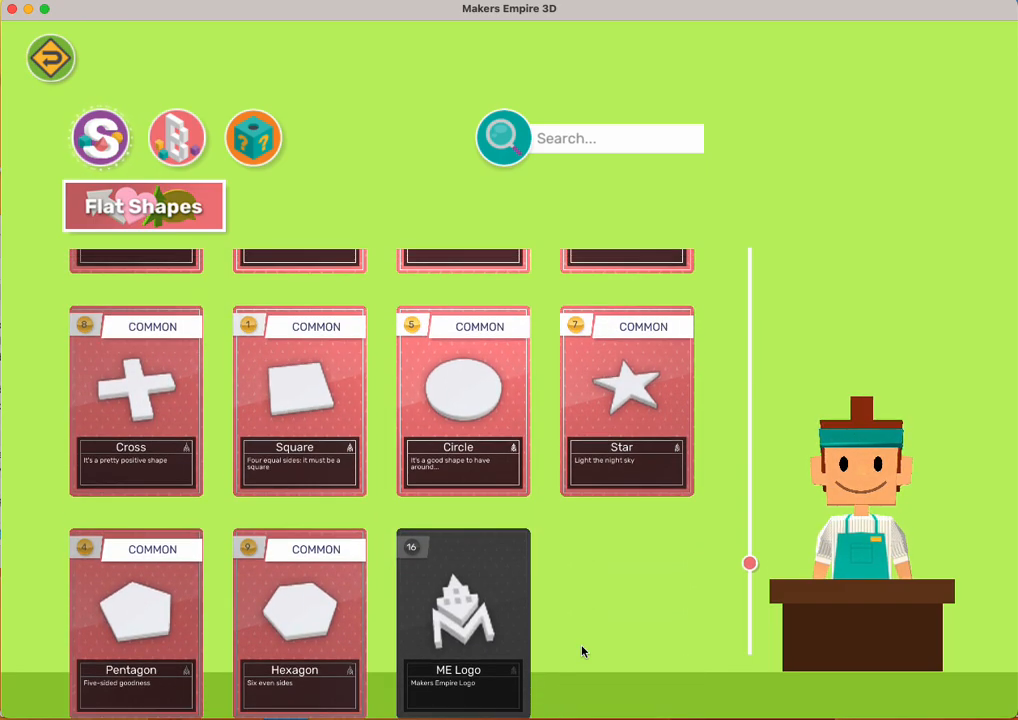
scroll(582, 651, up, 5)
scroll(582, 651, down, 1)
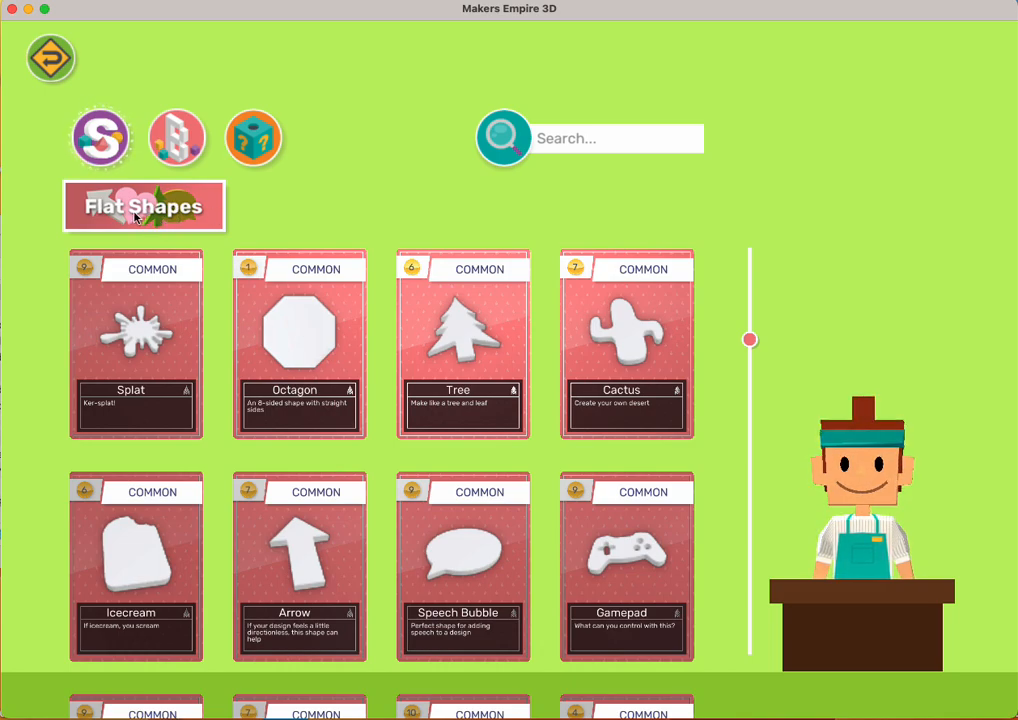
scroll(366, 311, down, 8)
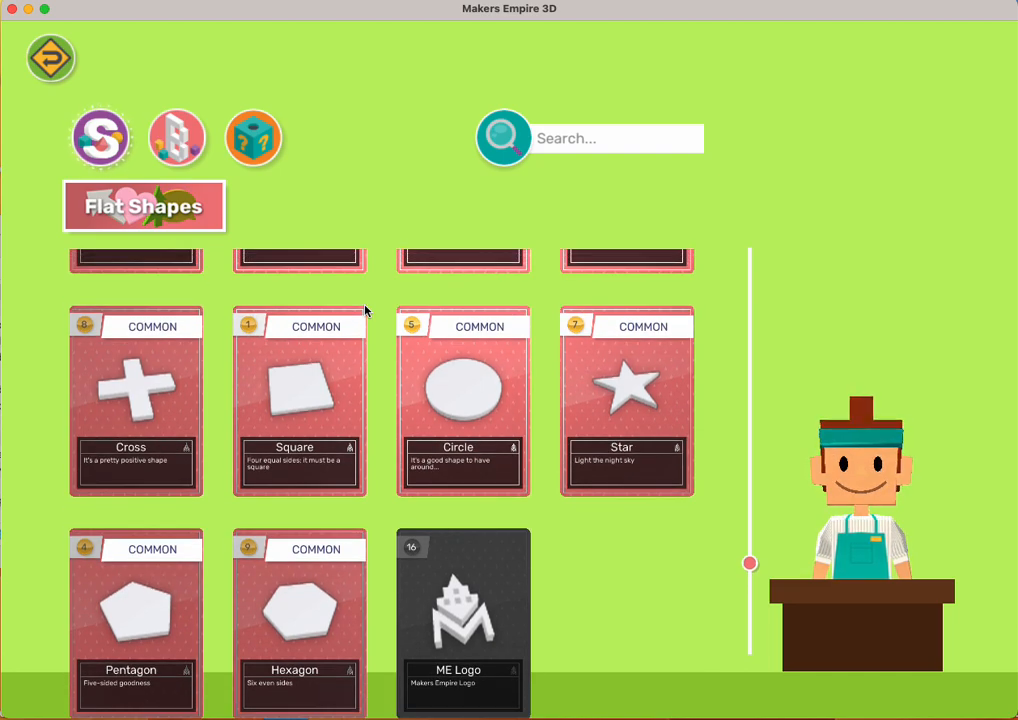
scroll(366, 311, up, 5)
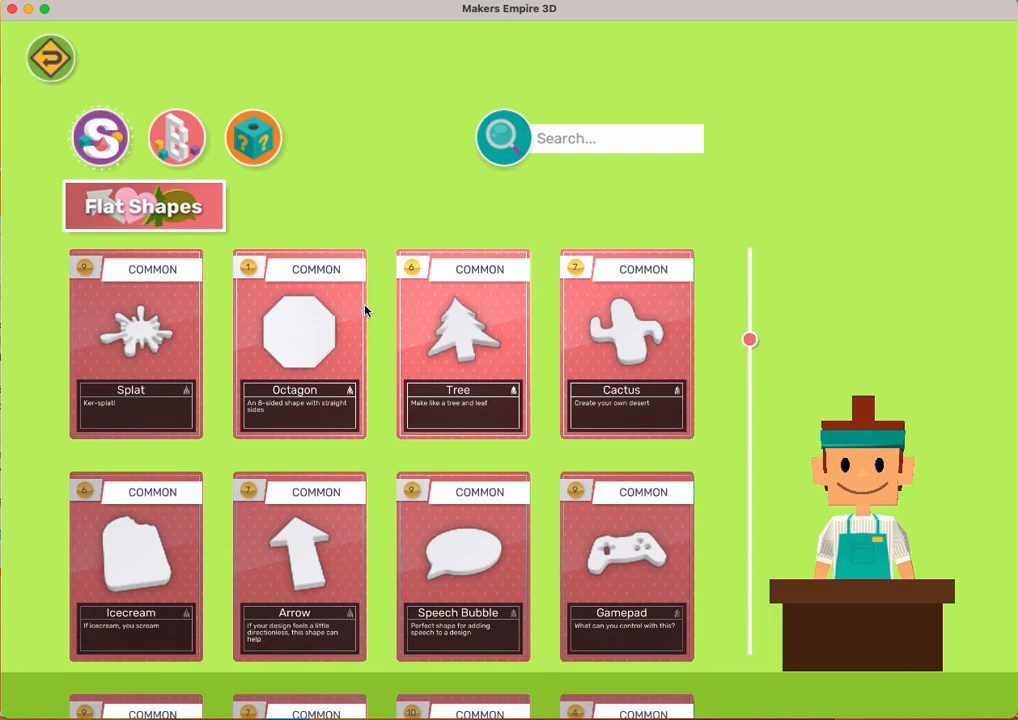
- Return to the Shaper workspace, switch to the Drawn shape pack and look through its shapes
click(50, 58)
click(888, 148)
click(888, 149)
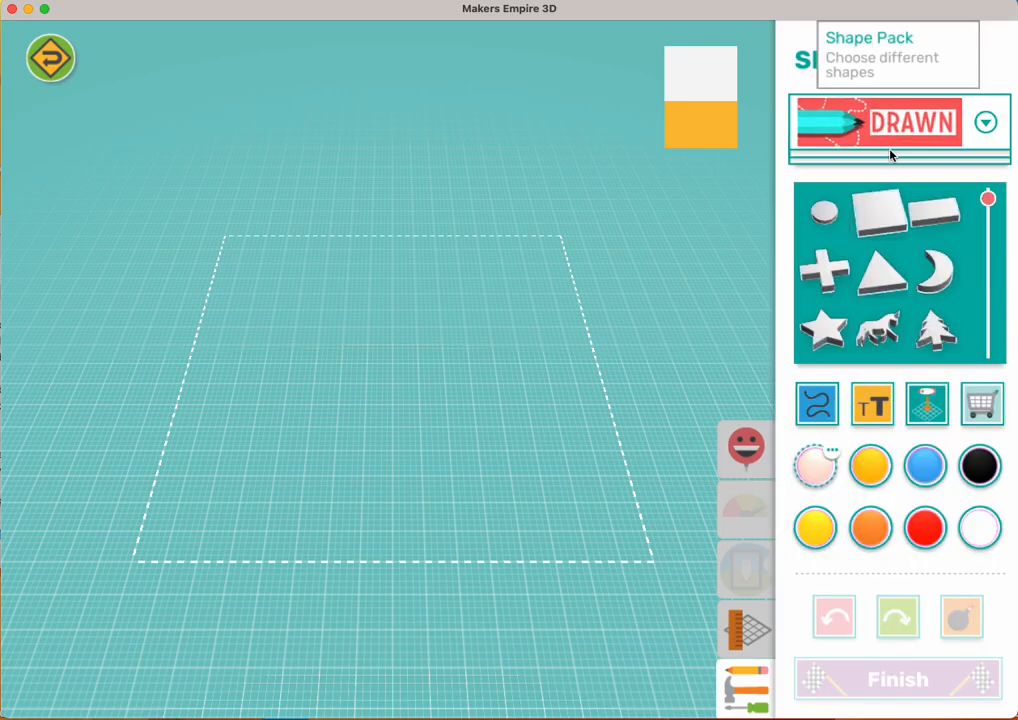
scroll(912, 298, down, 5)
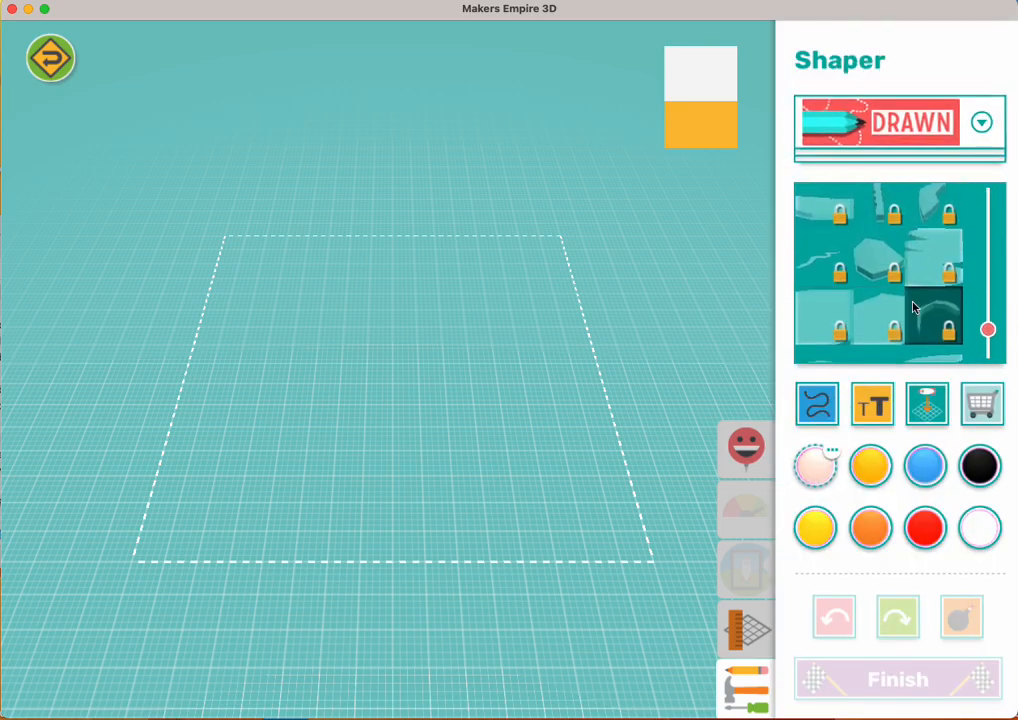
scroll(912, 307, up, 5)
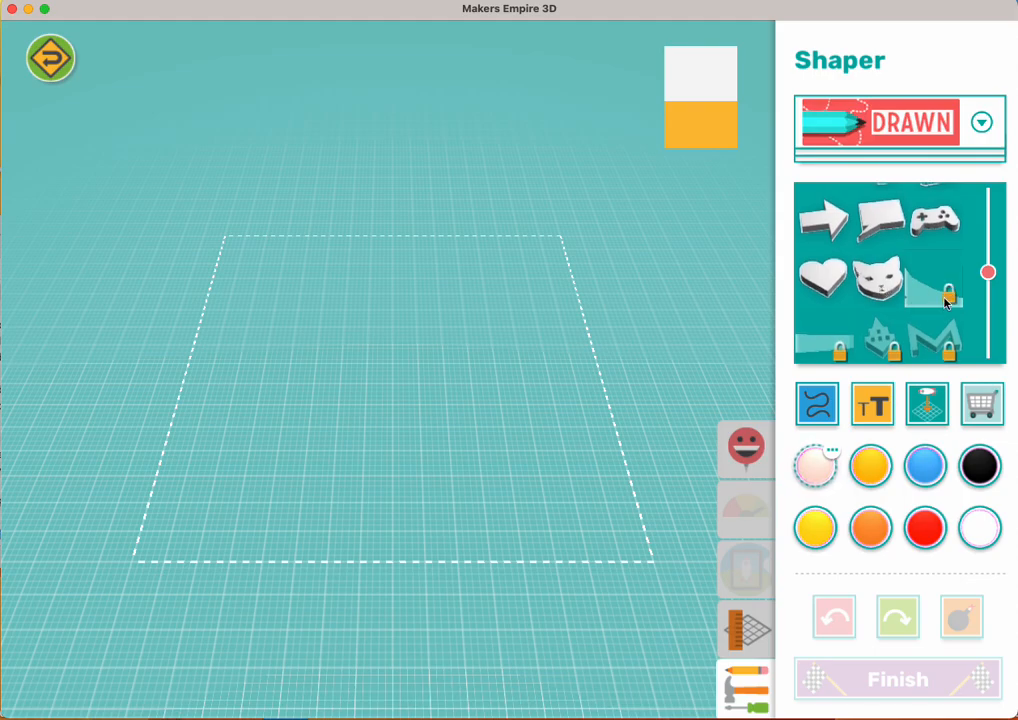
- View the locked Makers Empire Top card in the shop, decline buying it and look through the whole Drawn catalogue
click(891, 349)
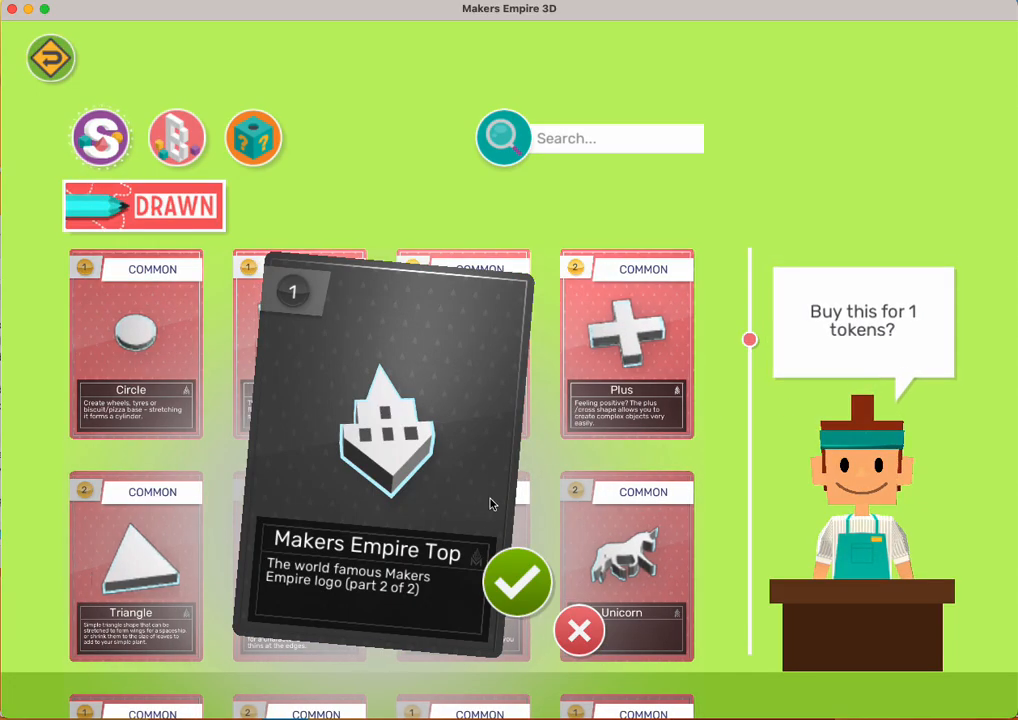
click(579, 630)
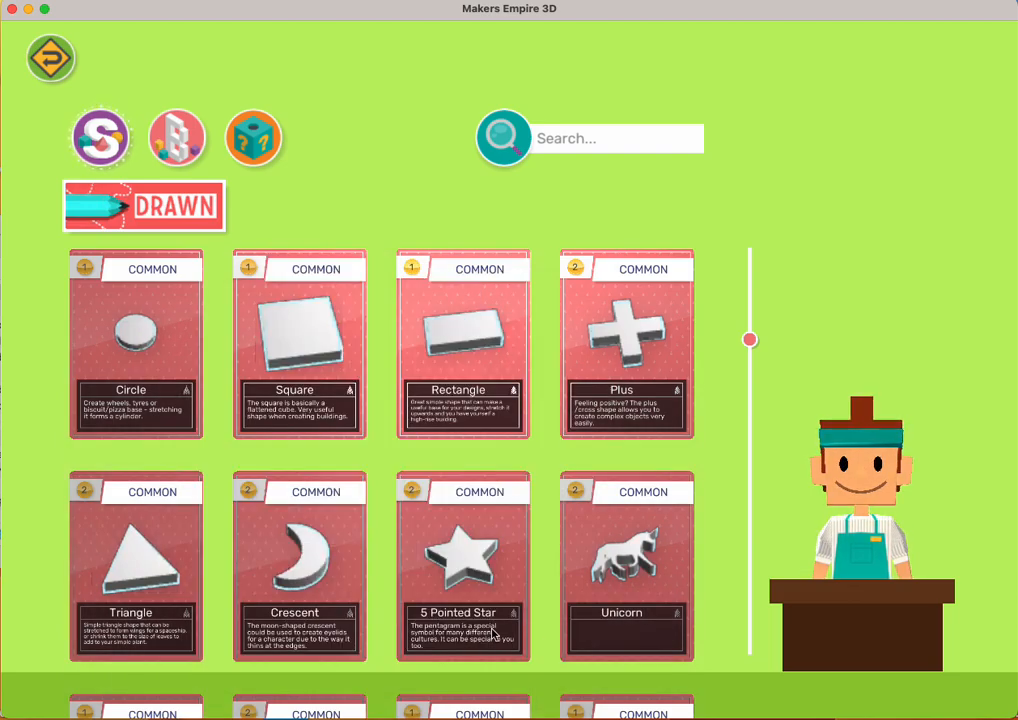
scroll(489, 628, down, 5)
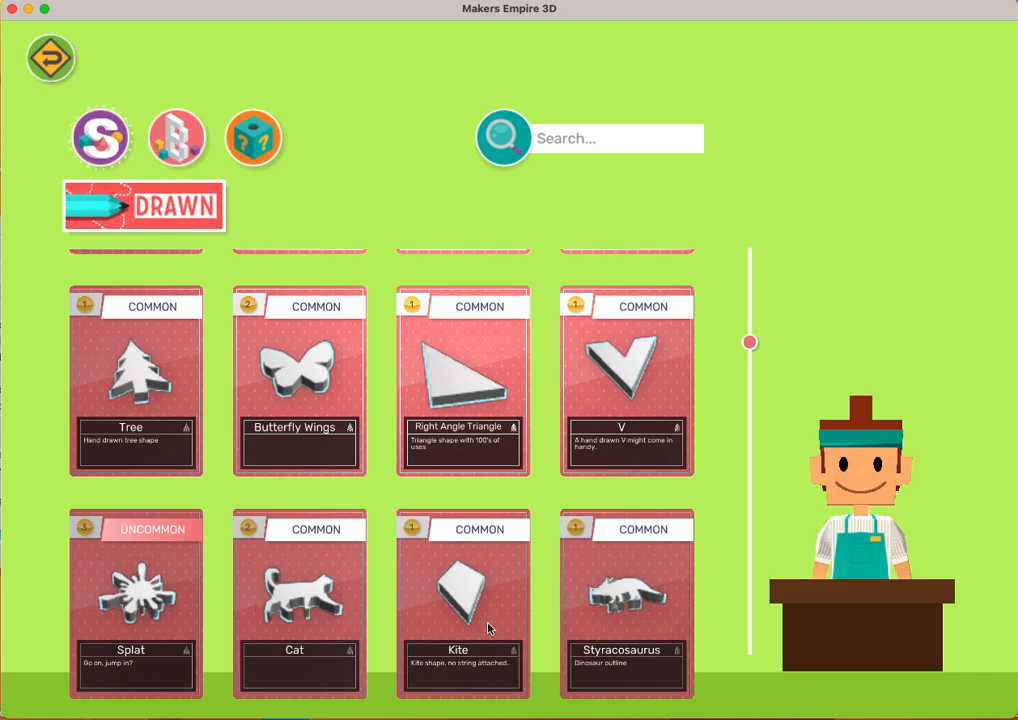
scroll(489, 628, down, 8)
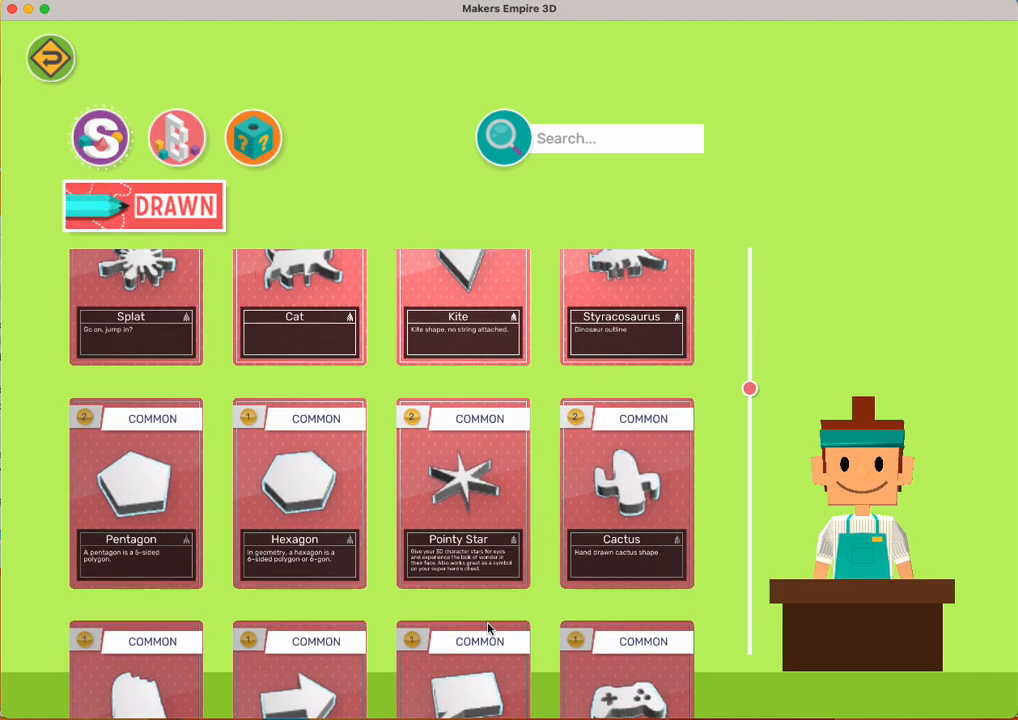
scroll(489, 628, down, 6)
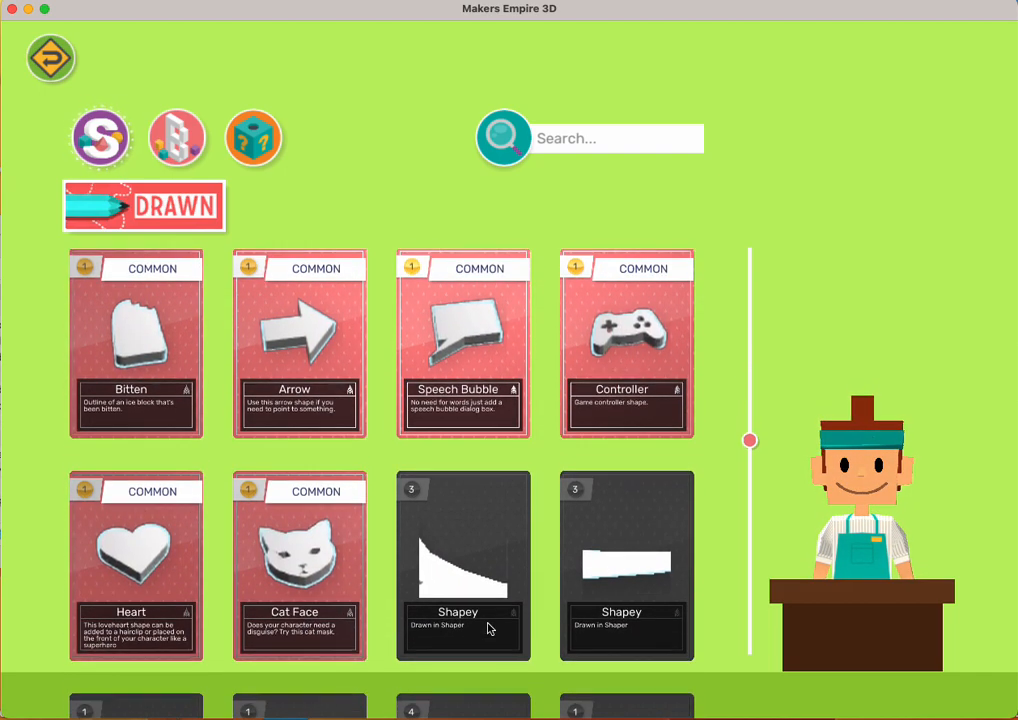
scroll(489, 628, down, 6)
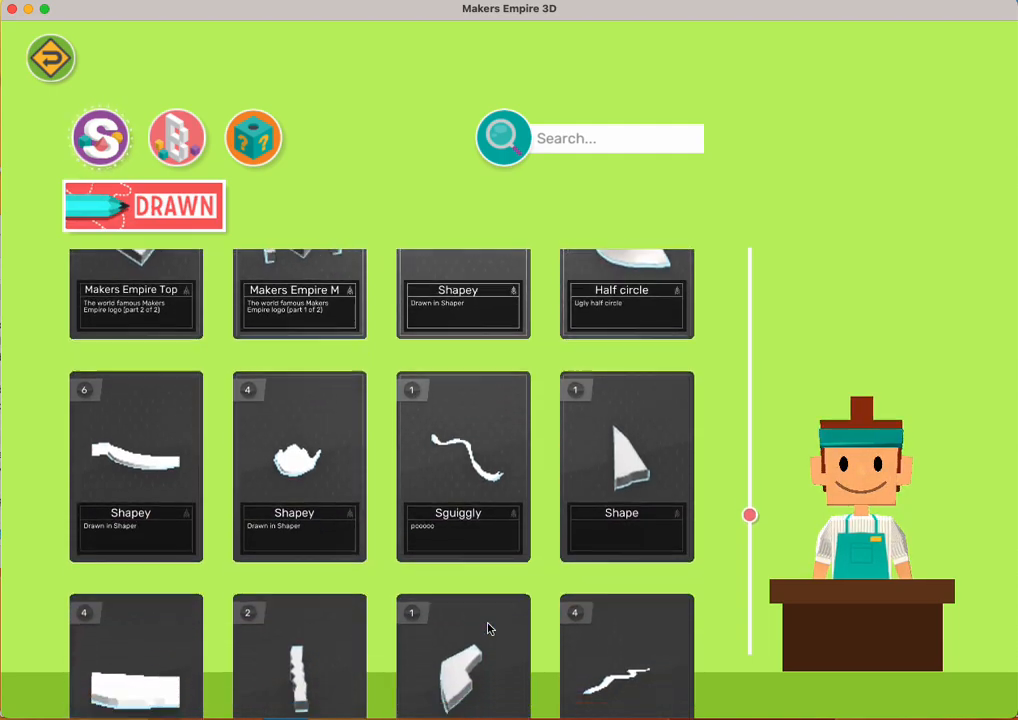
scroll(489, 628, down, 5)
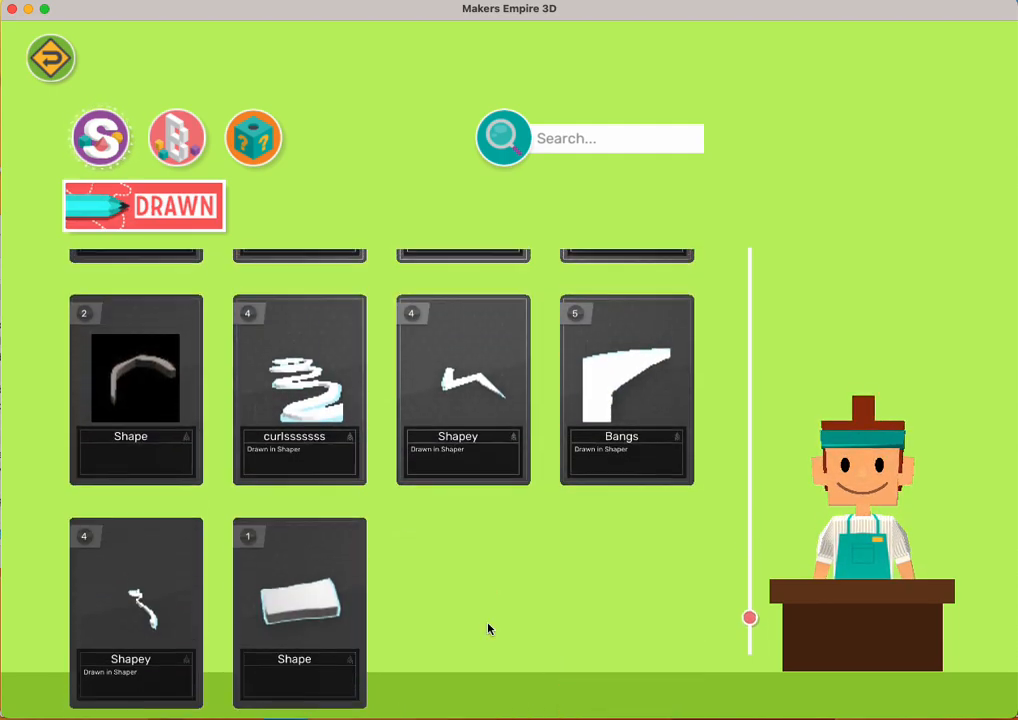
scroll(489, 628, up, 10)
scroll(489, 628, up, 10)
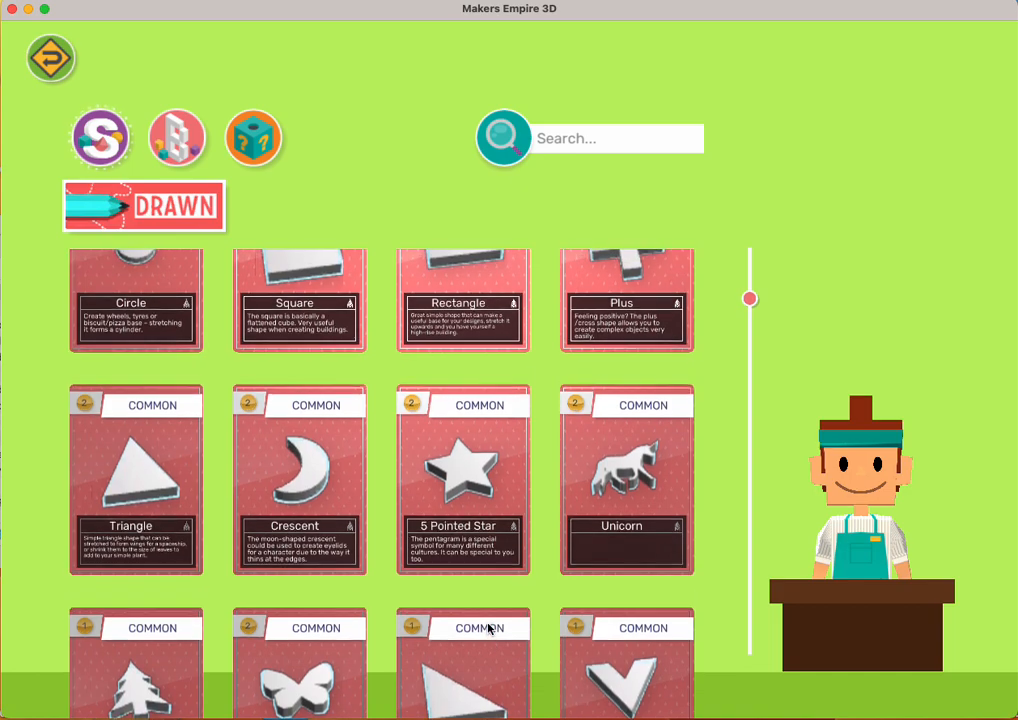
- Compare the unlocked Common cards with the locked grey cards in the Drawn catalogue
scroll(489, 630, down, 3)
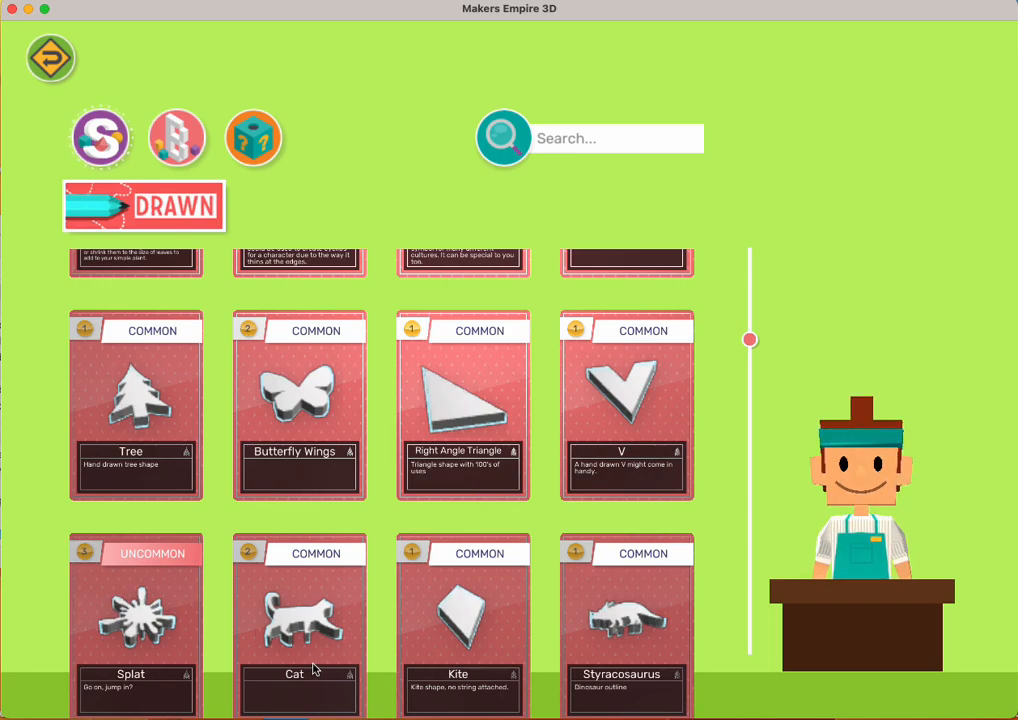
scroll(620, 655, down, 5)
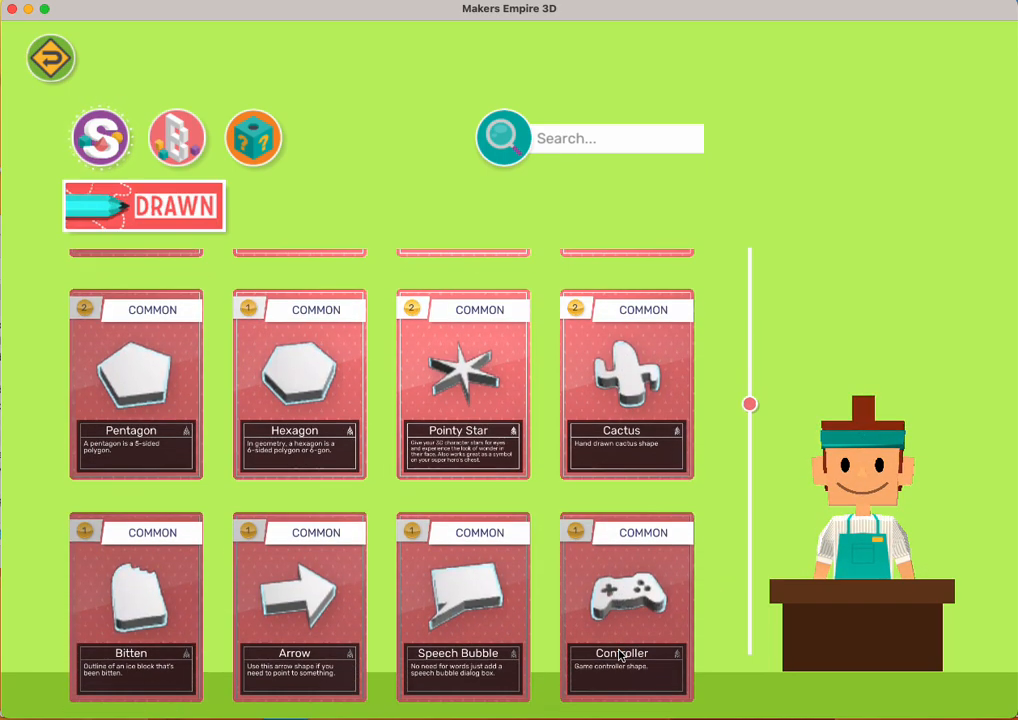
scroll(620, 655, up, 5)
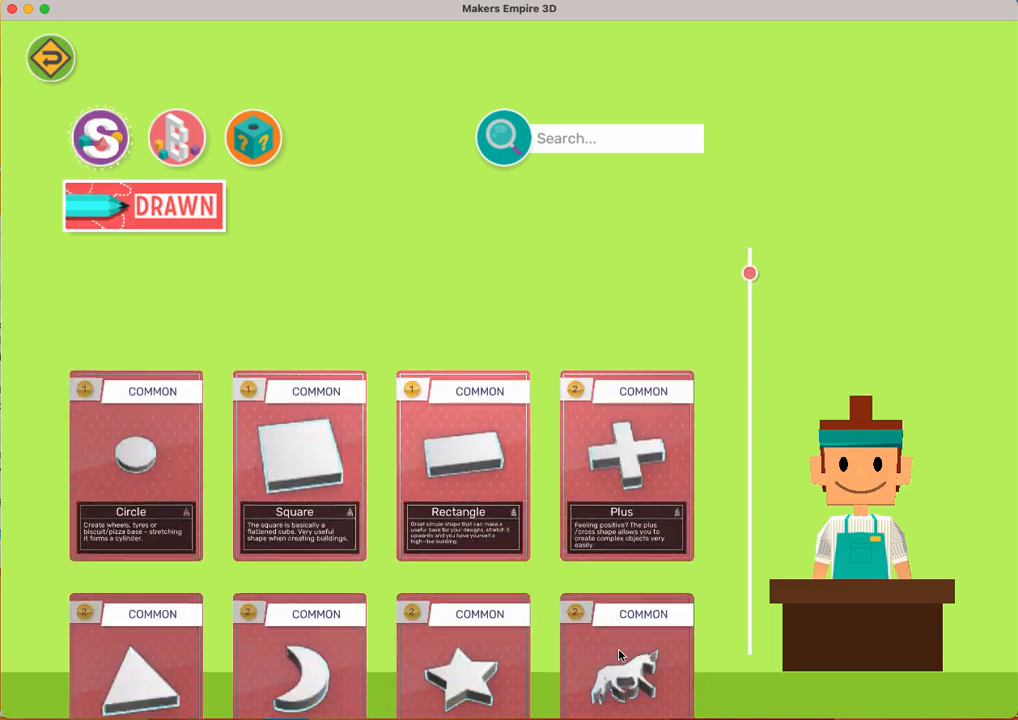
scroll(620, 655, down, 1)
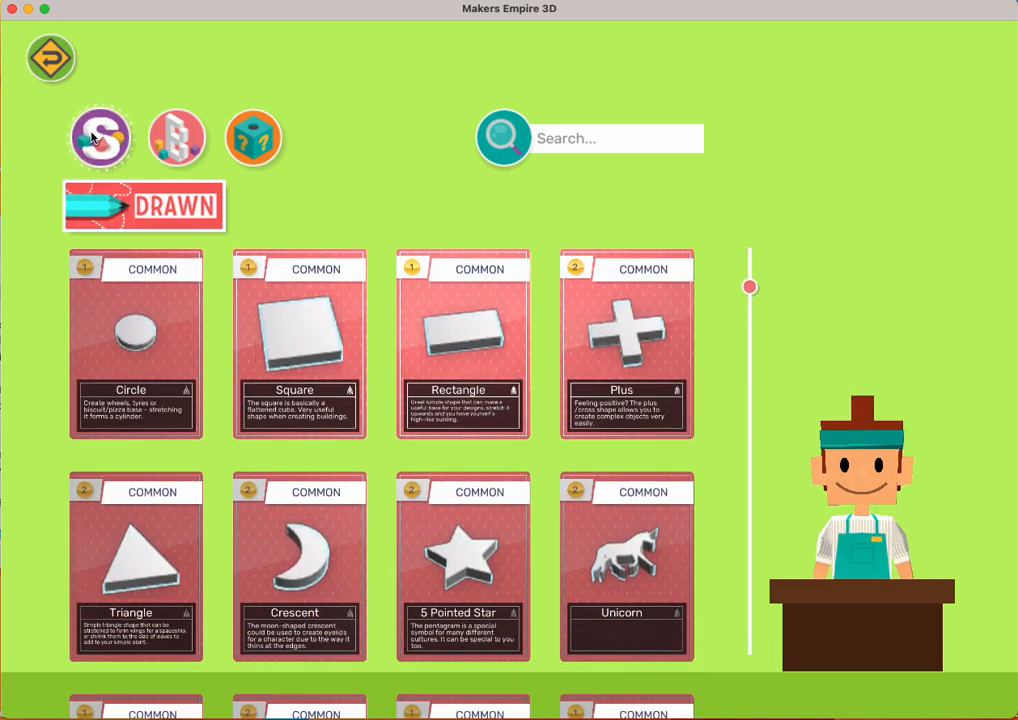
scroll(348, 352, down, 10)
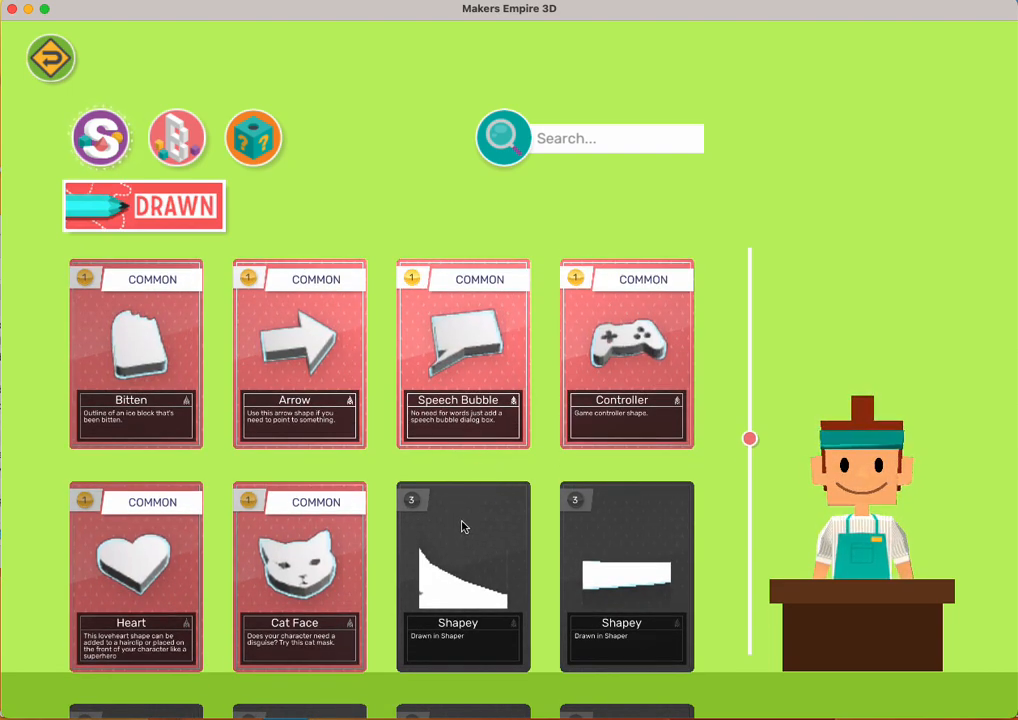
- Place the Cat Face shape on the Shaper workspace and delete it
click(294, 565)
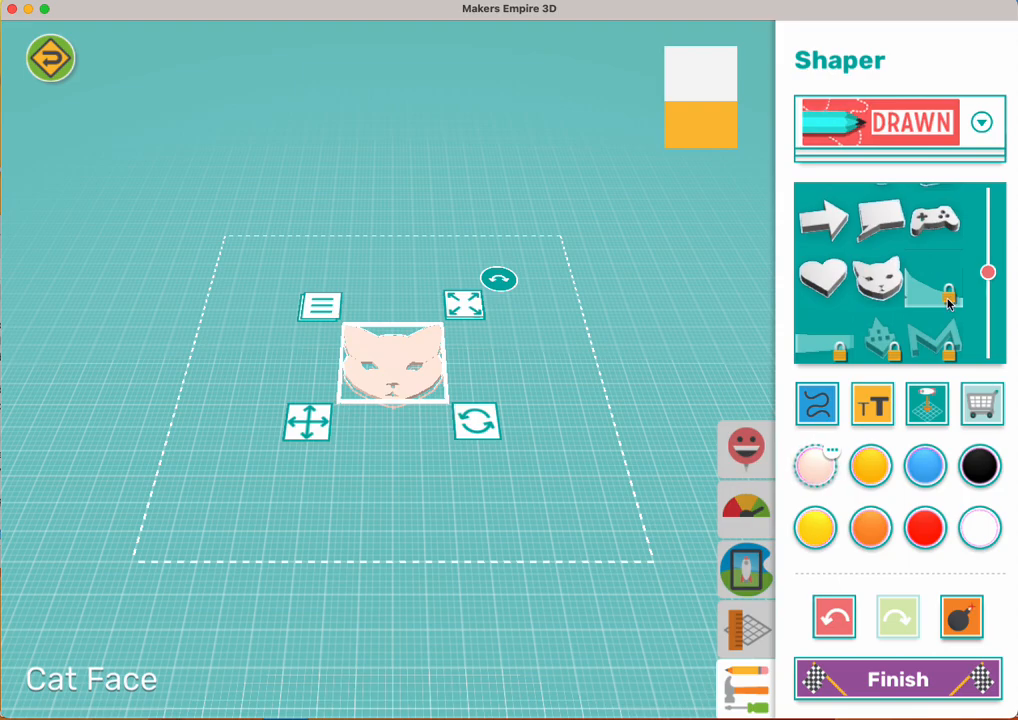
click(321, 306)
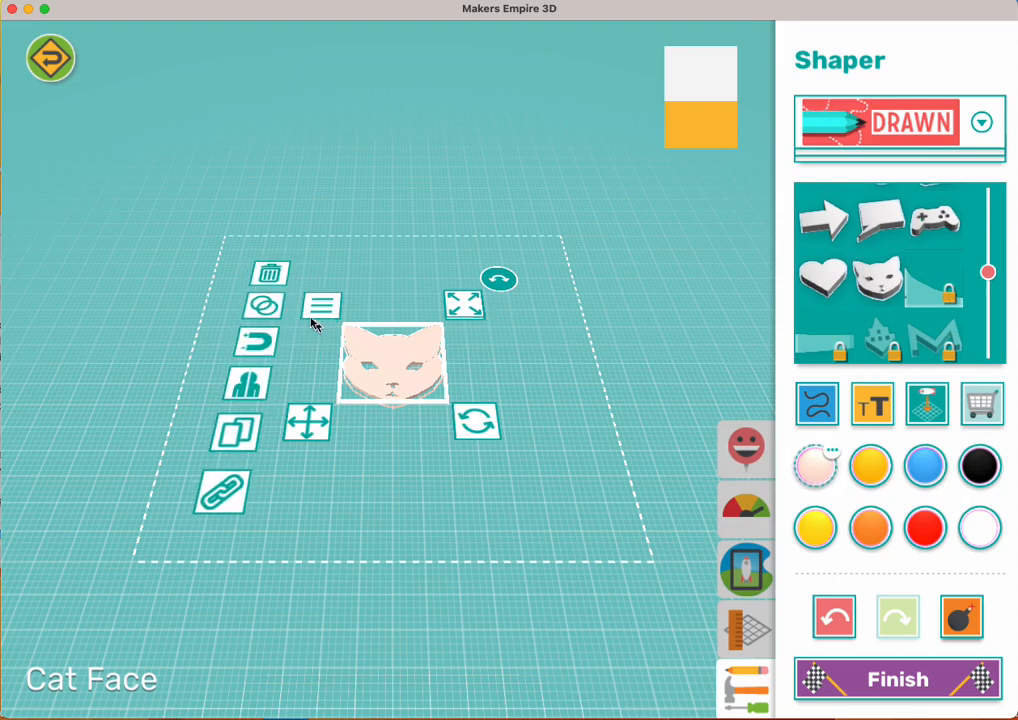
click(252, 284)
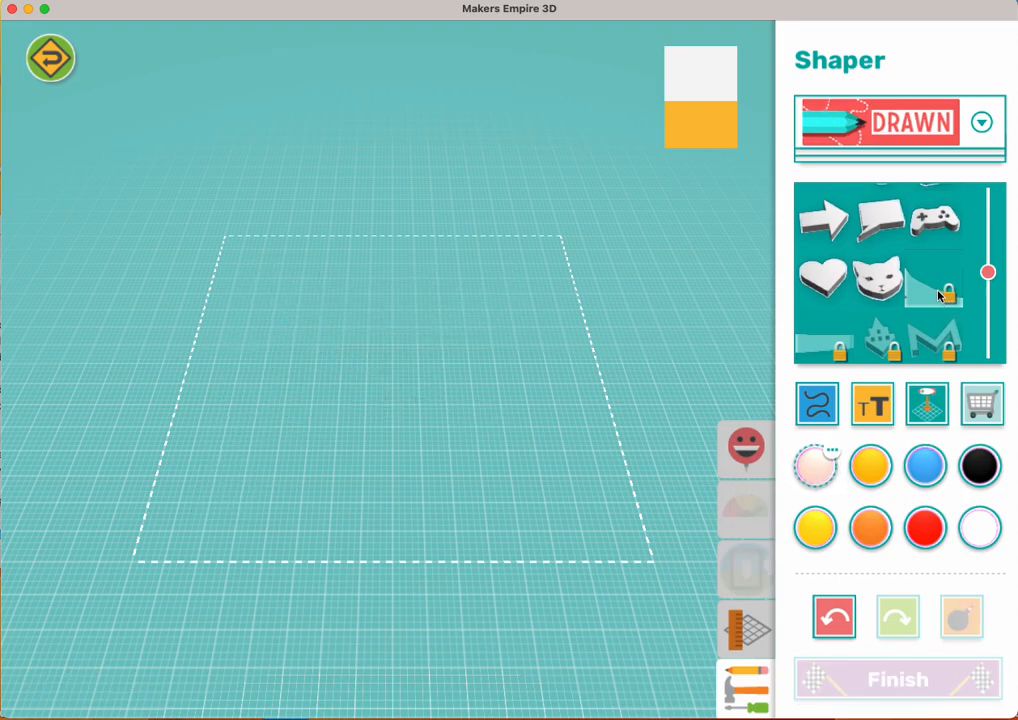
- View the locked Shapey card for 3 tokens in the shop and decline buying it
click(941, 291)
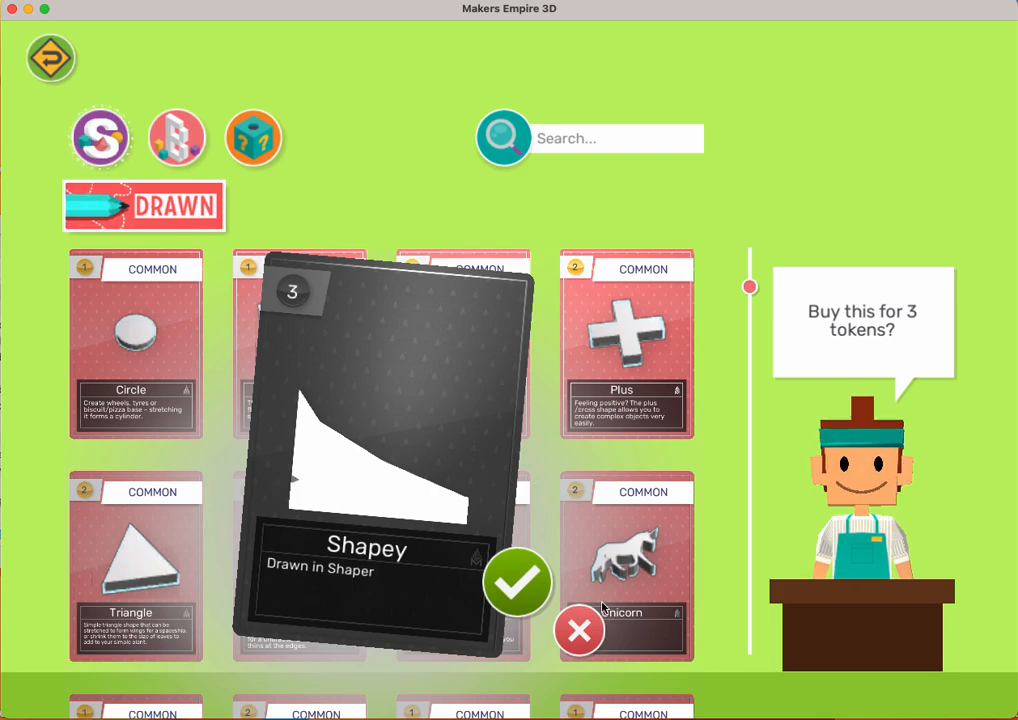
click(577, 648)
scroll(578, 646, down, 5)
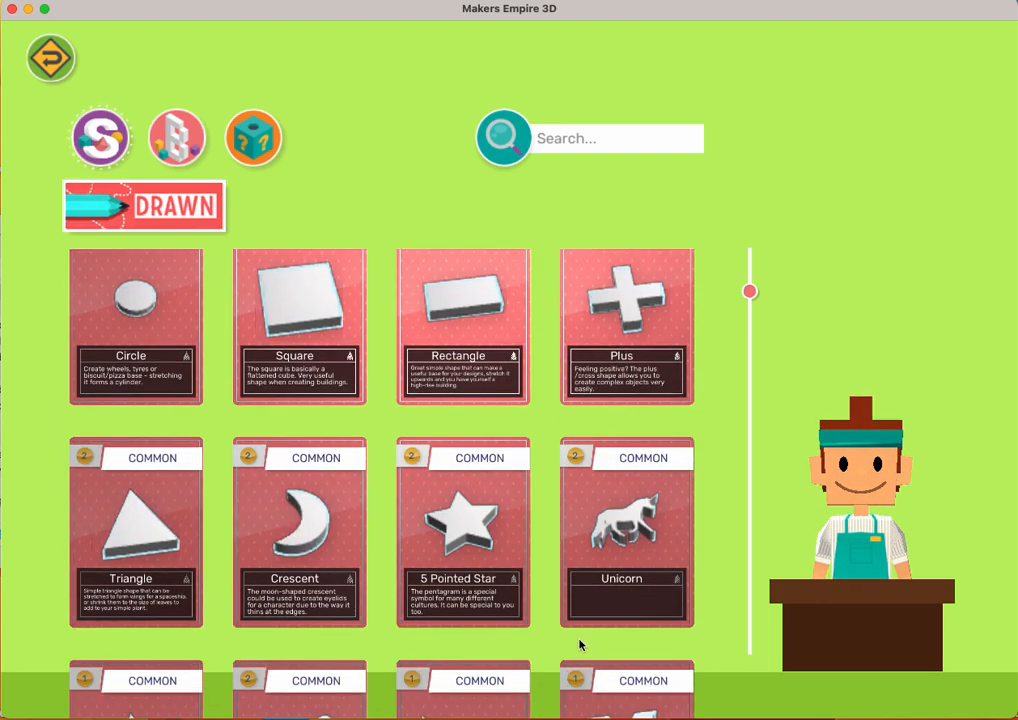
- Return from the shop to the Shaper workspace and look through the shapes in the Drawn pack
scroll(579, 645, up, 5)
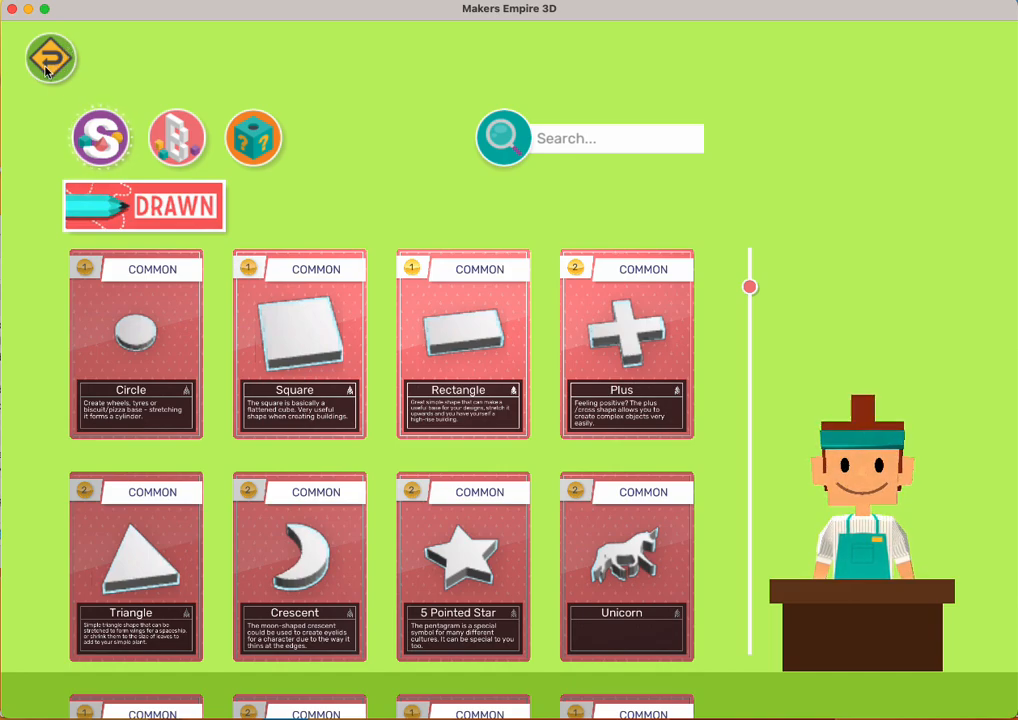
click(47, 62)
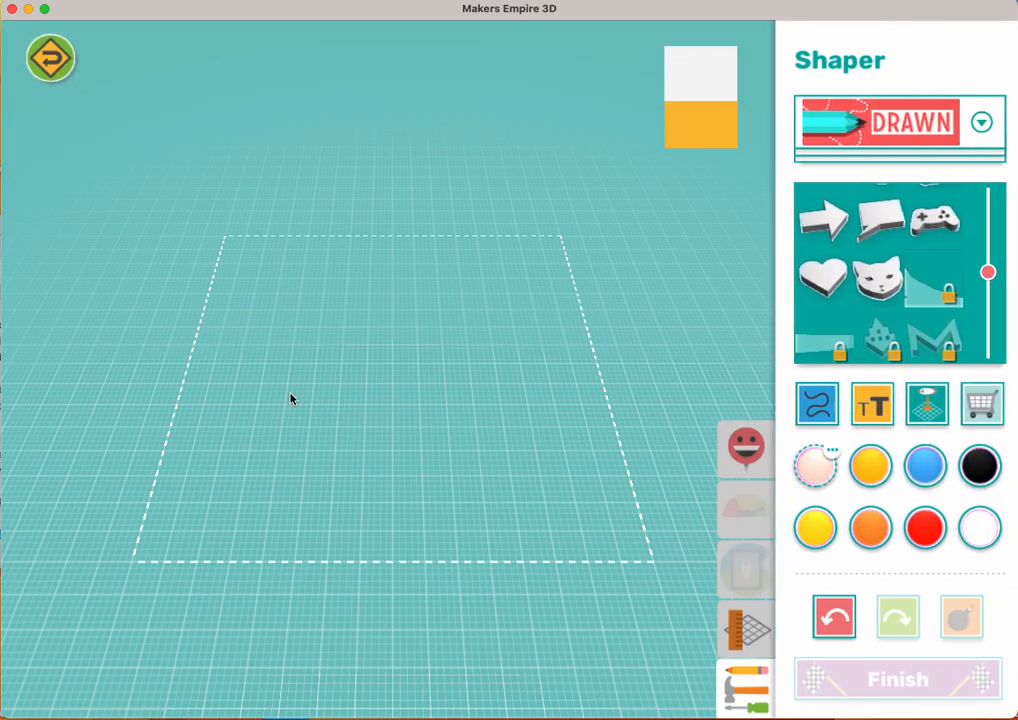
scroll(870, 240, up, 5)
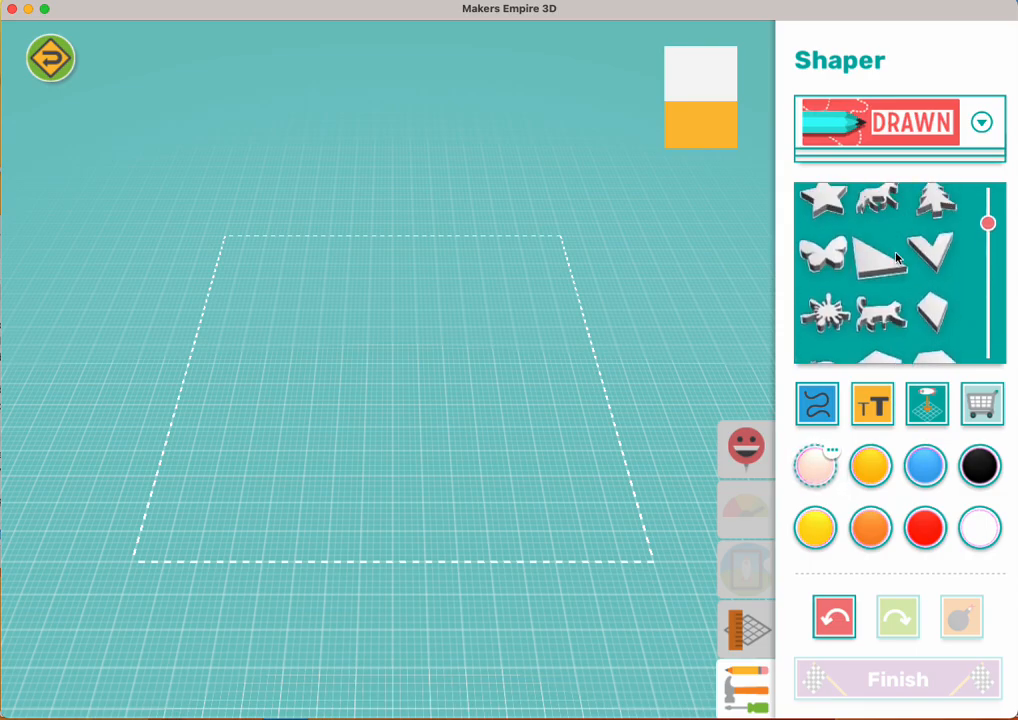
scroll(896, 258, down, 3)
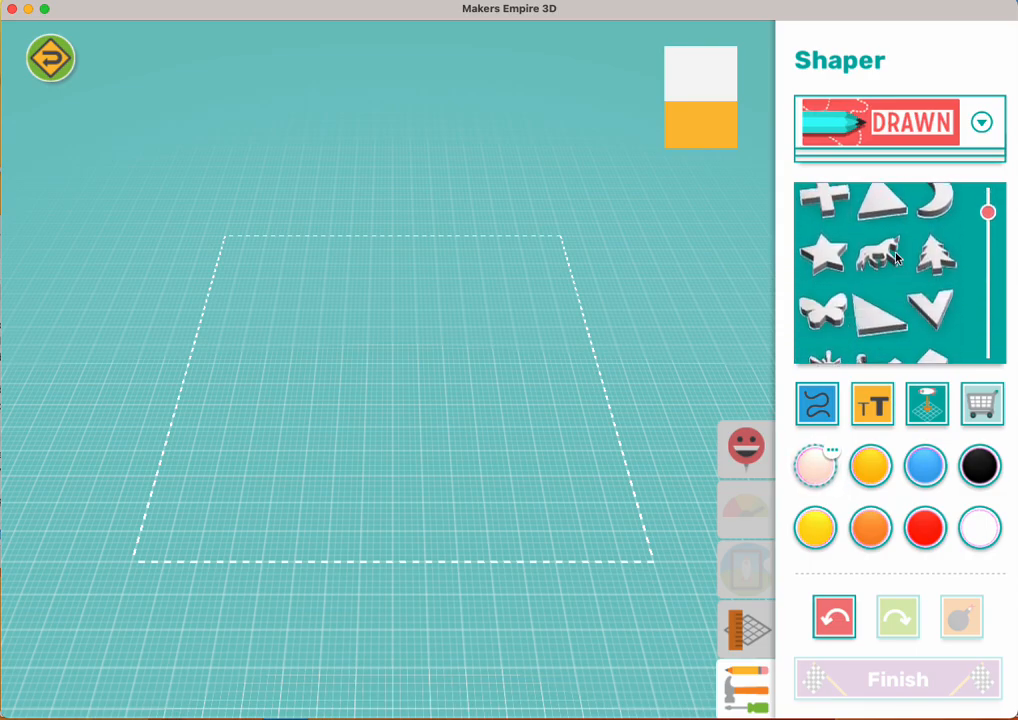
scroll(897, 258, down, 2)
- Switch the shape pack to Flat Shapes, look through it and place the Heart shape on the workspace
click(981, 122)
click(885, 405)
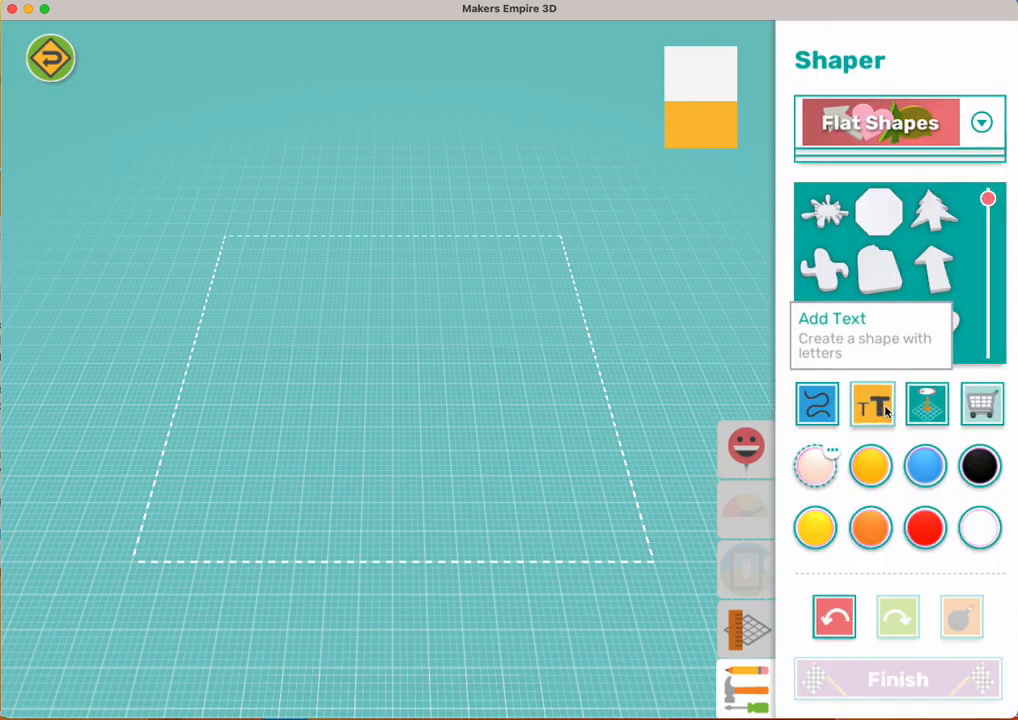
scroll(890, 330, down, 5)
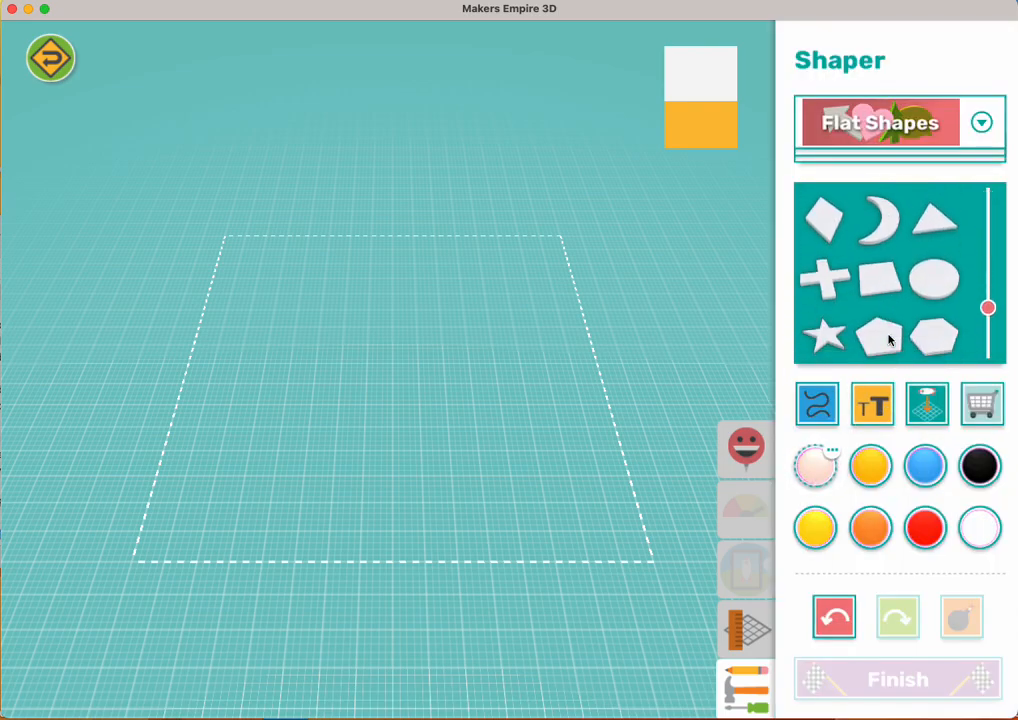
scroll(889, 340, up, 8)
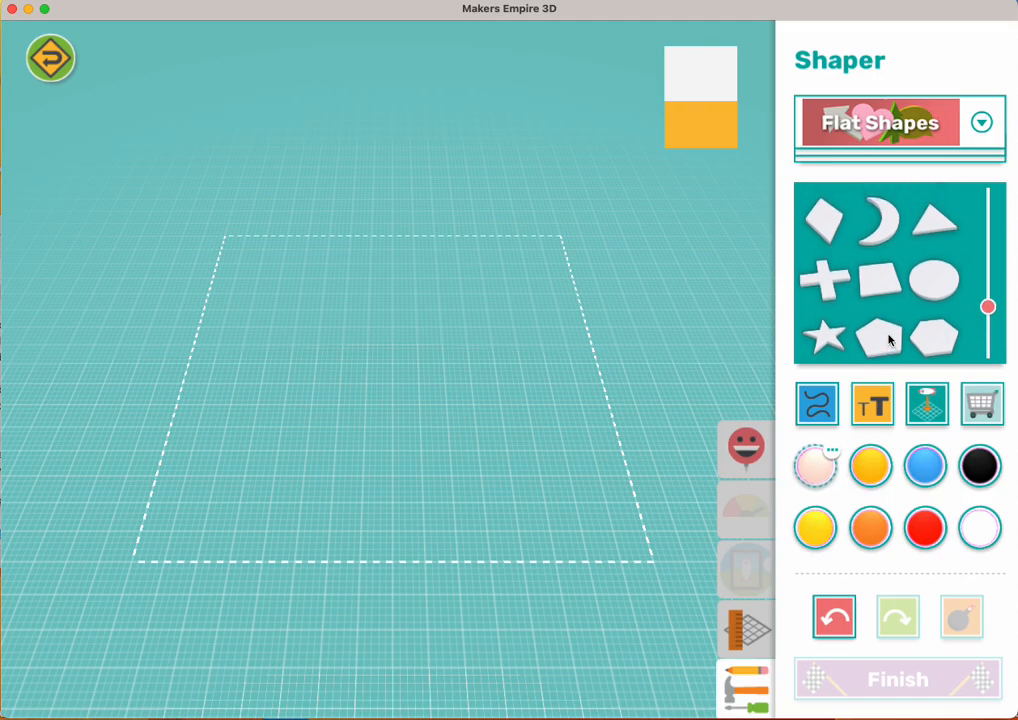
scroll(889, 335, up, 2)
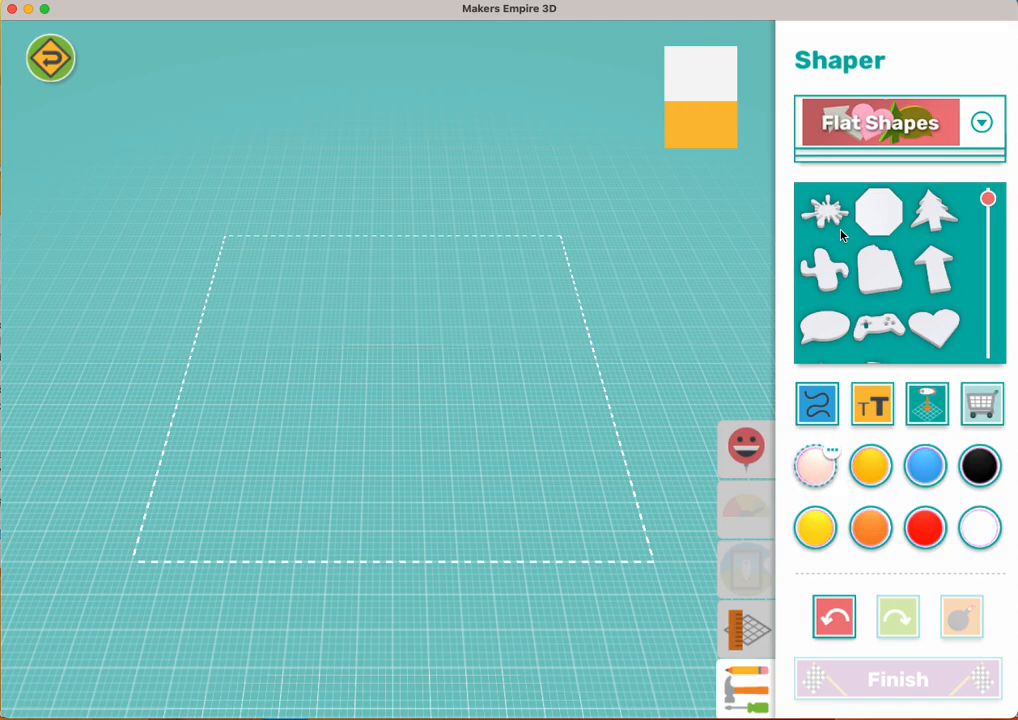
scroll(841, 235, down, 5)
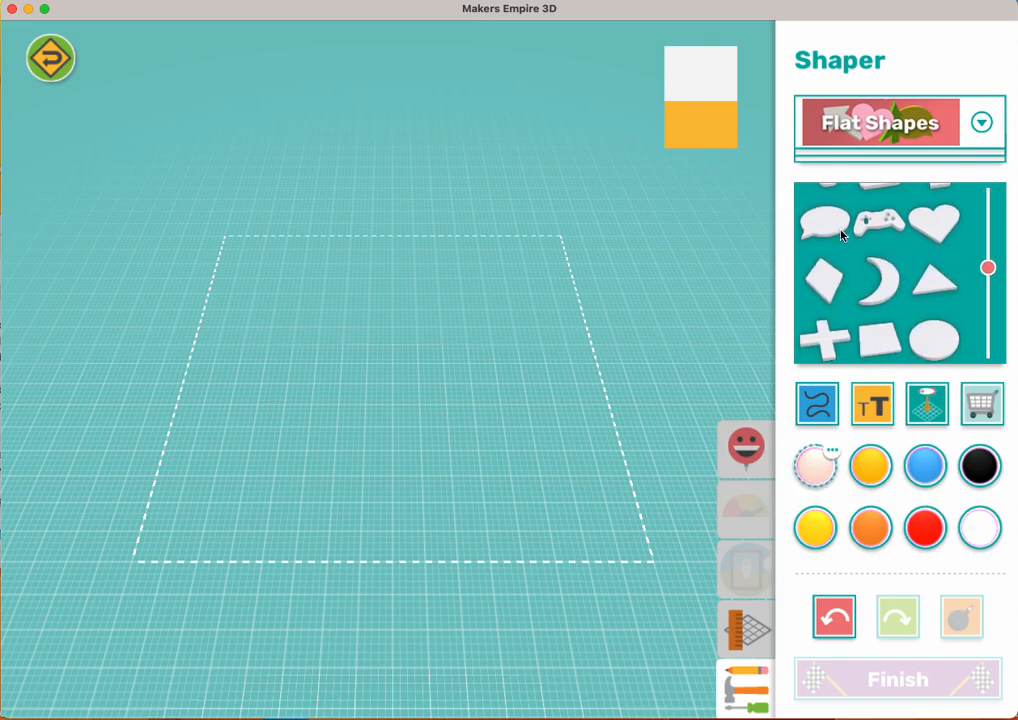
scroll(841, 235, down, 2)
scroll(841, 235, up, 5)
click(927, 233)
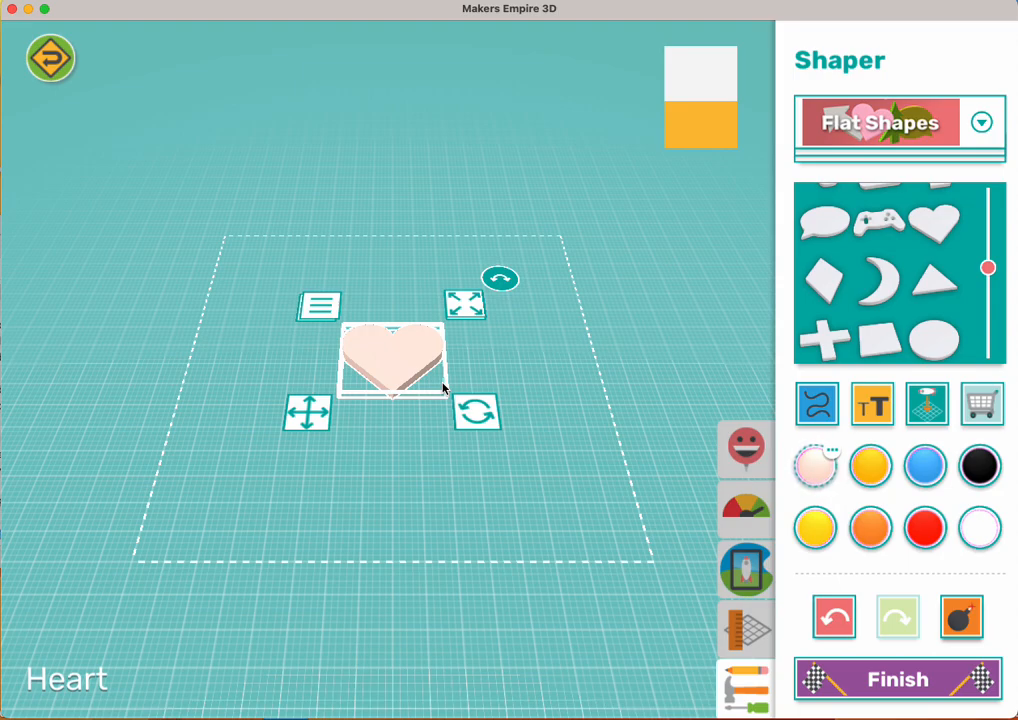
- Try blue, black and white on the heart, colour it red and deselect it
click(921, 470)
click(982, 466)
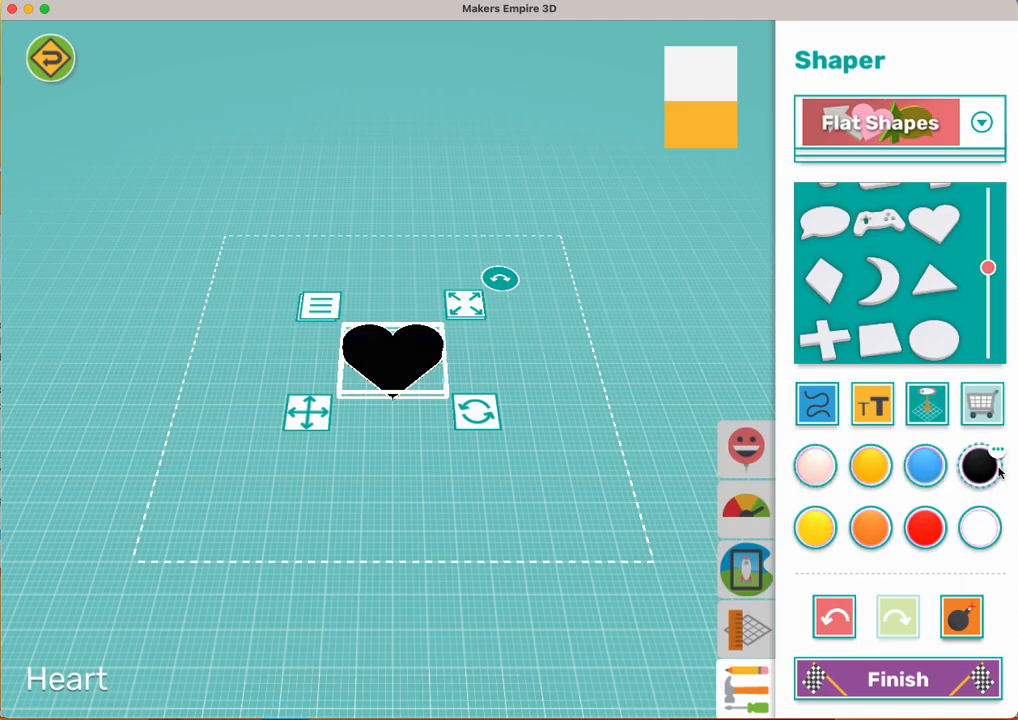
click(972, 538)
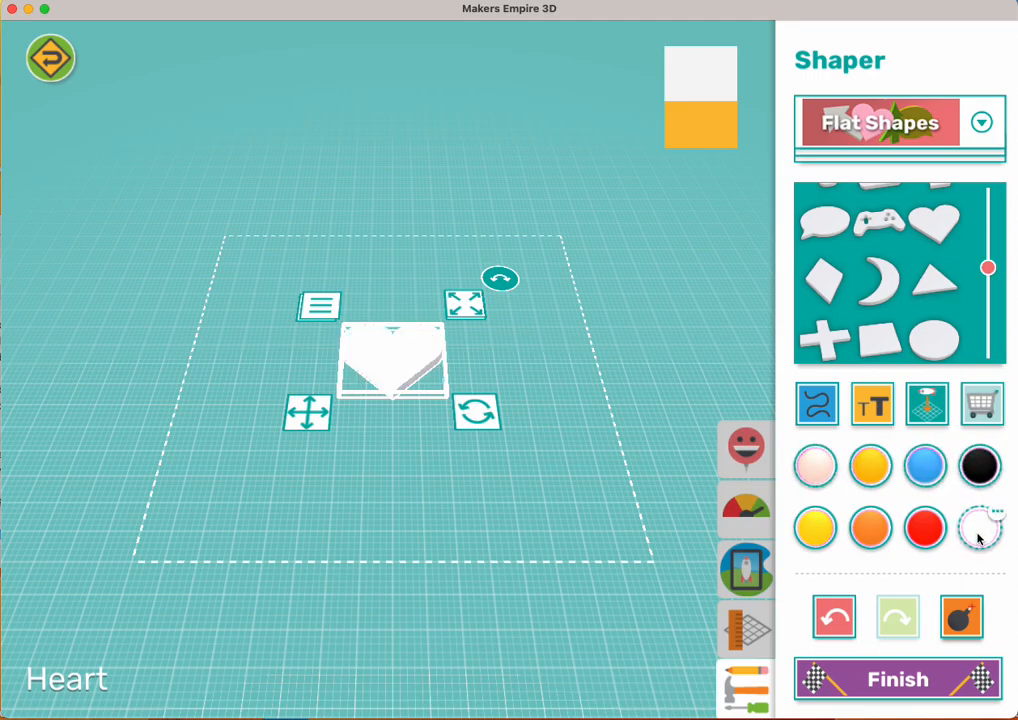
click(913, 533)
click(491, 463)
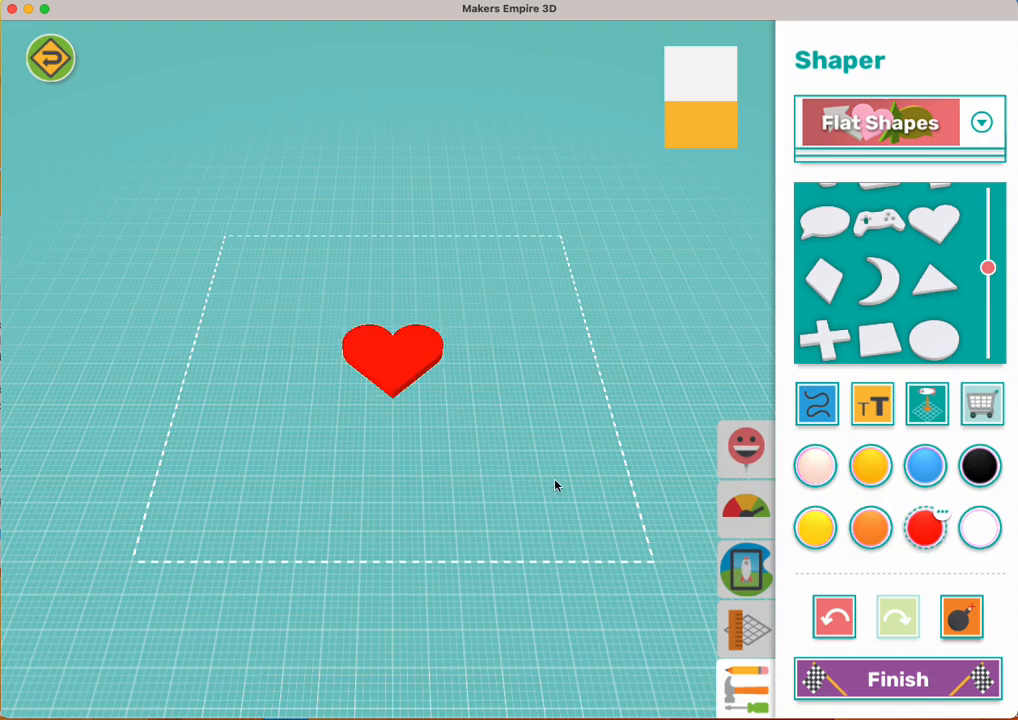
- Reselect the heart and recolour it yellow
click(816, 529)
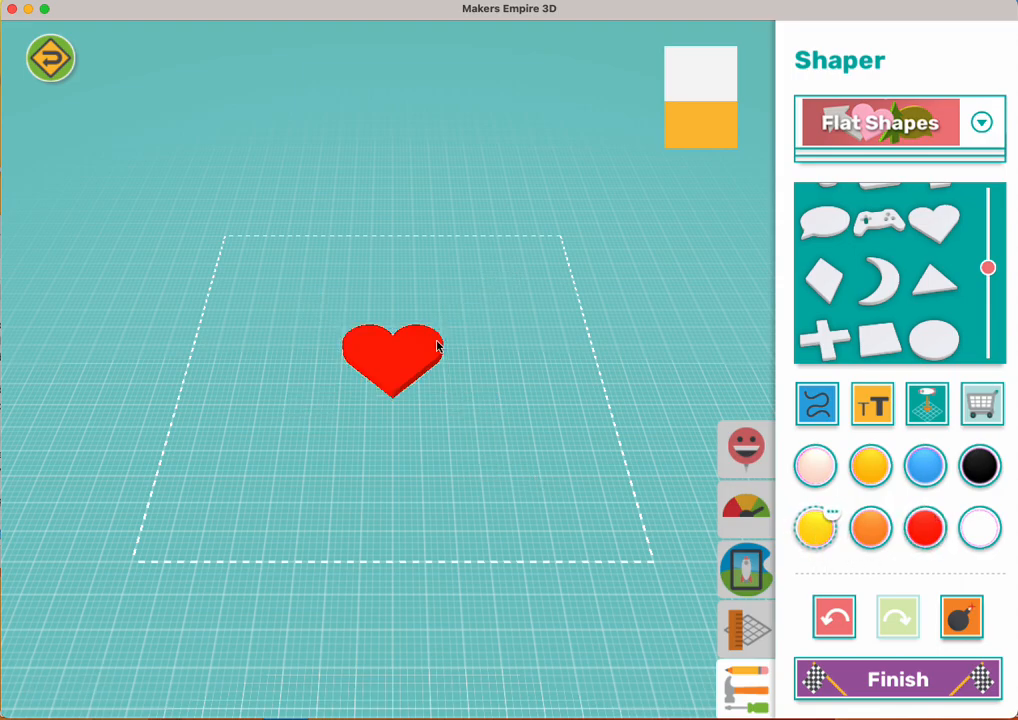
click(397, 356)
click(812, 526)
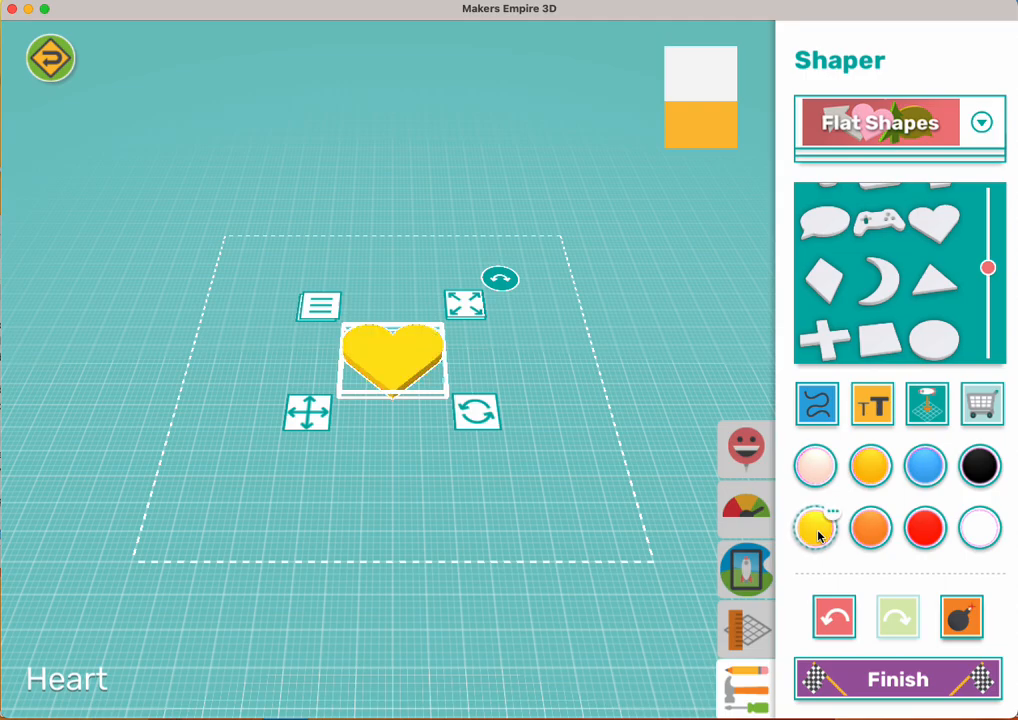
- Recolour the heart pale pink, then view that colour's custom settings and accept them unchanged
click(815, 475)
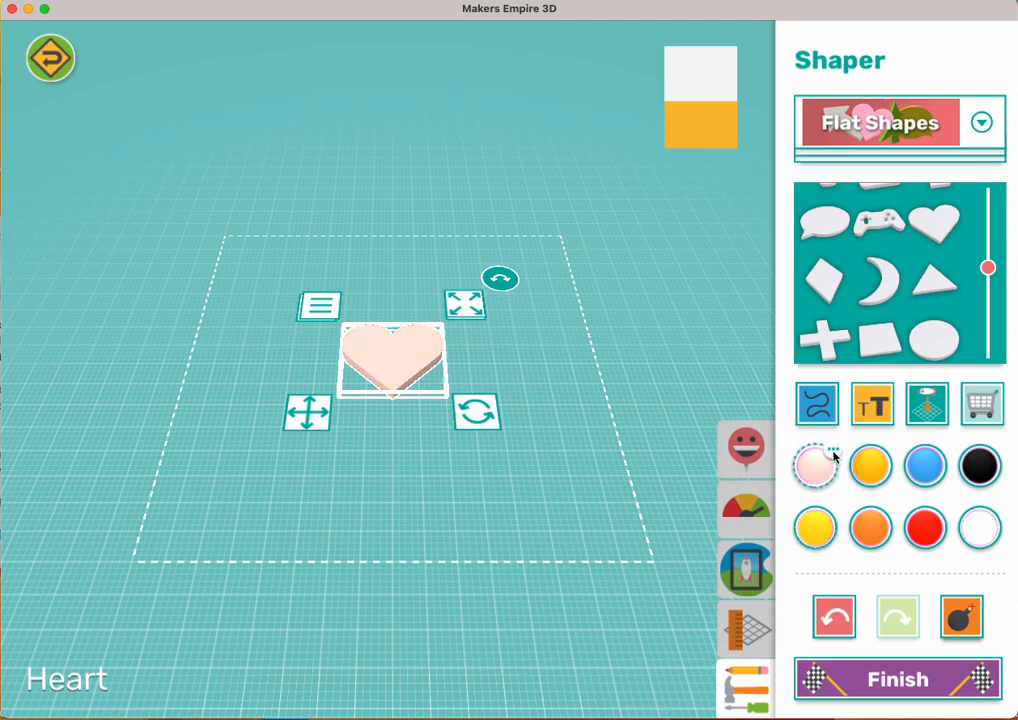
click(832, 456)
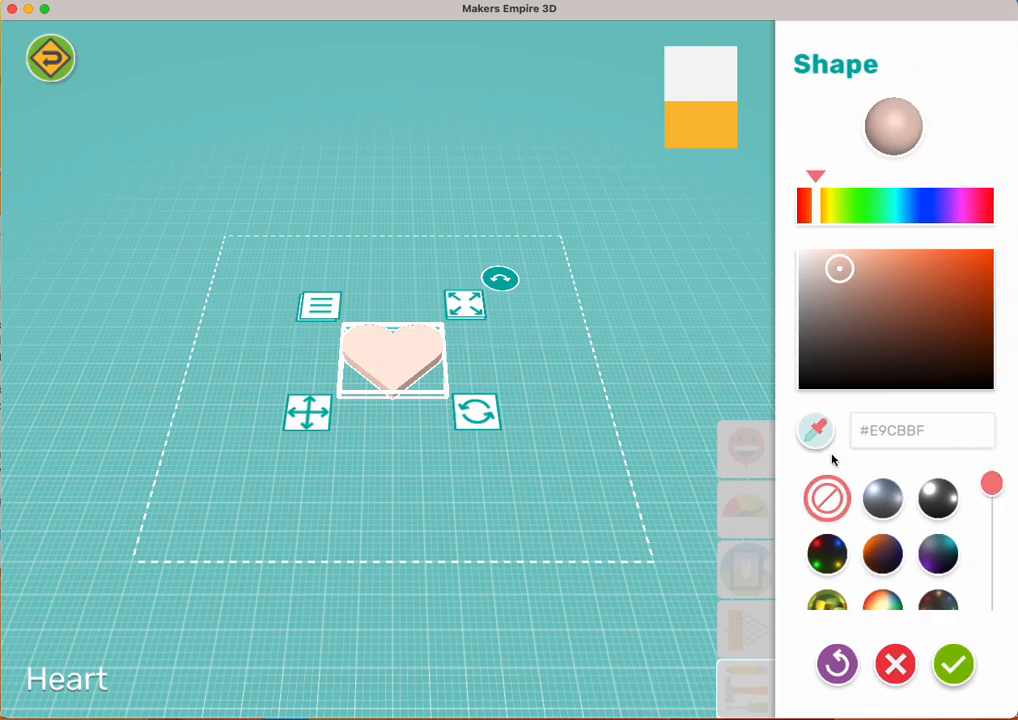
click(952, 666)
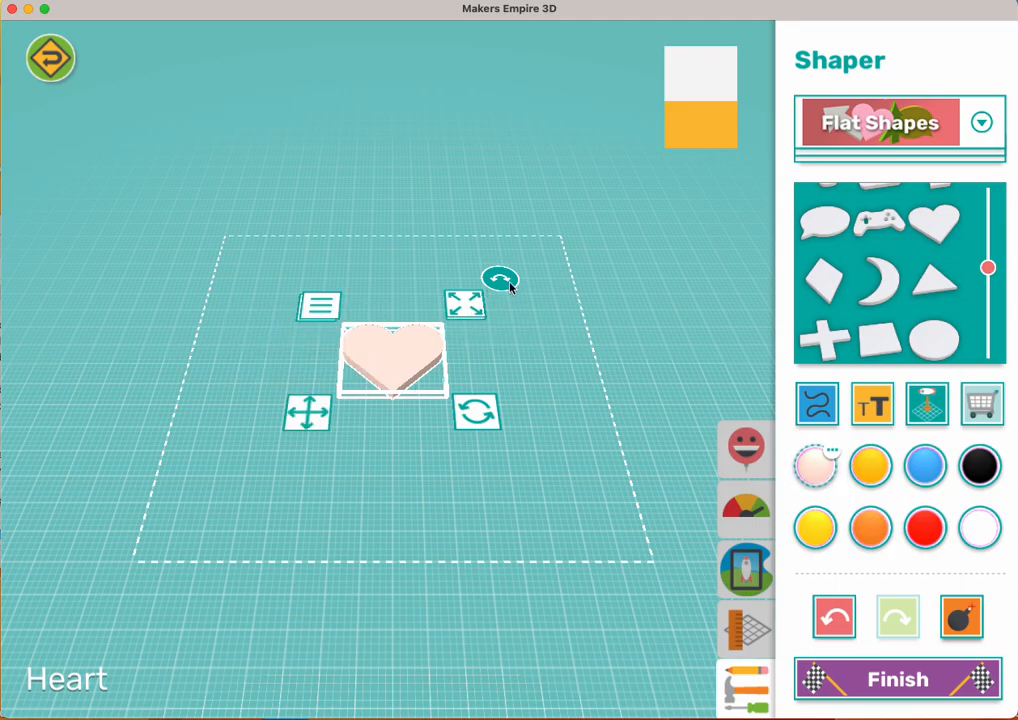
- Enlarge the heart proportionally to 21 mm along X and switch its resizing to free stretch mode
click(464, 307)
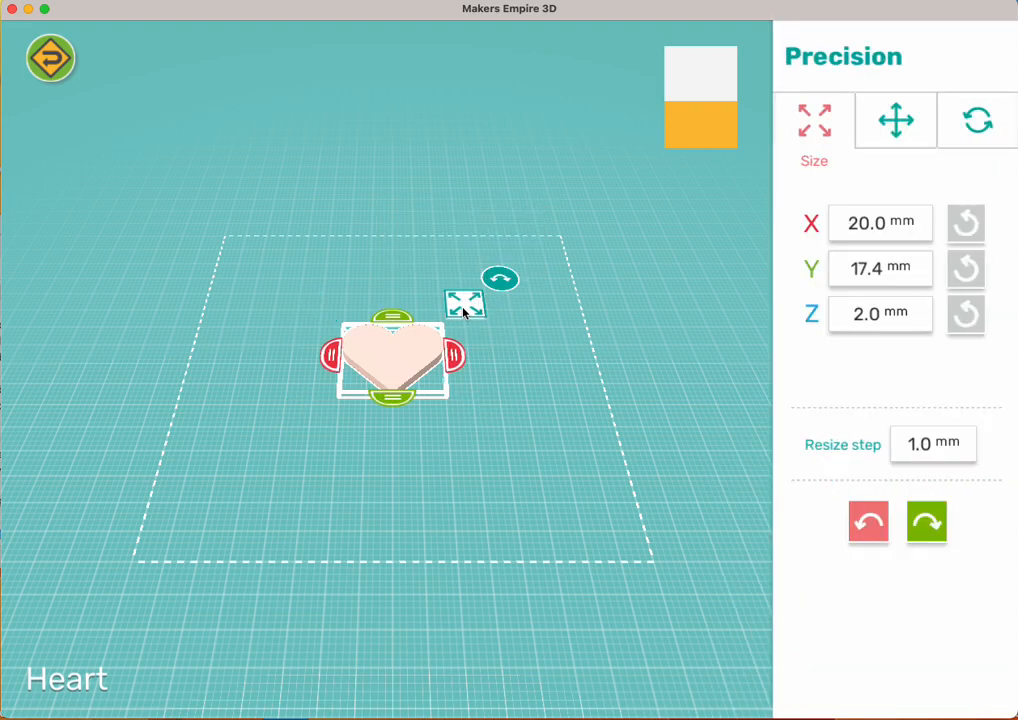
click(455, 358)
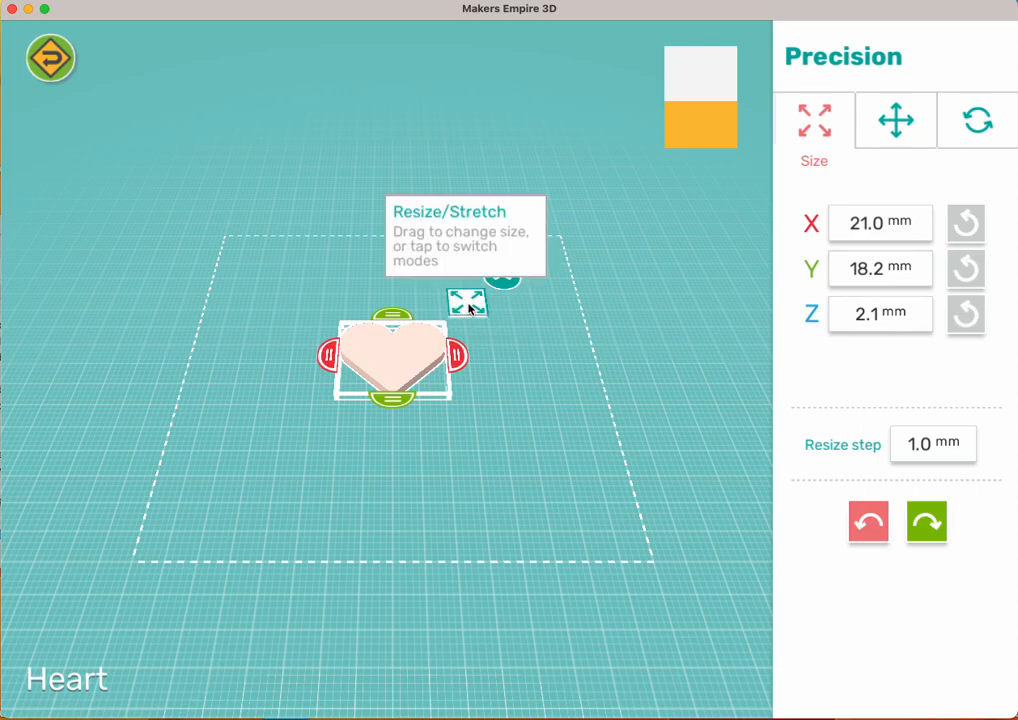
mouse_move(469, 308)
mouse_down()
mouse_move(495, 264)
mouse_move(467, 302)
mouse_up()
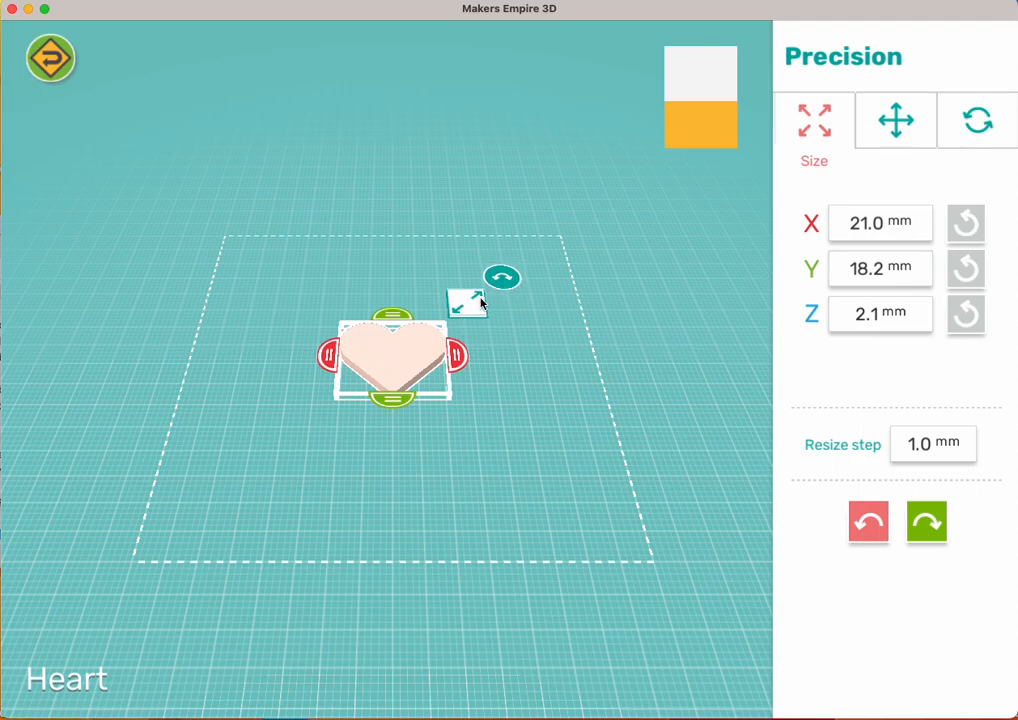
- Try stretching the heart to 38.2 mm along Y and 37 mm along X, and undo both stretches
click(470, 303)
click(389, 317)
drag(389, 317, 402, 250)
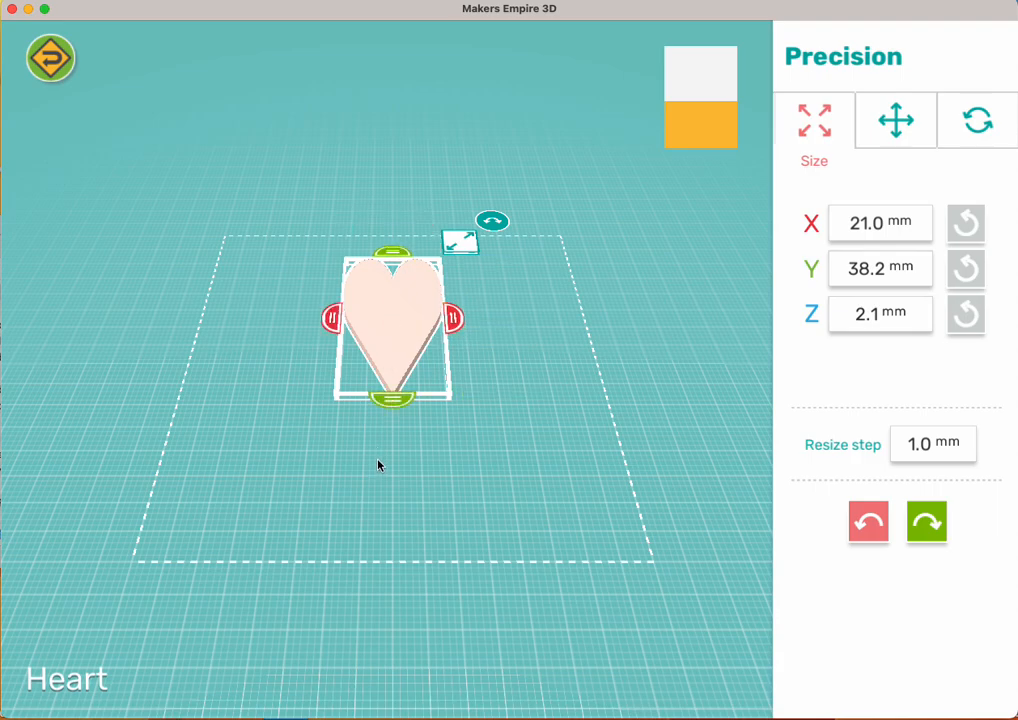
drag(332, 317, 246, 317)
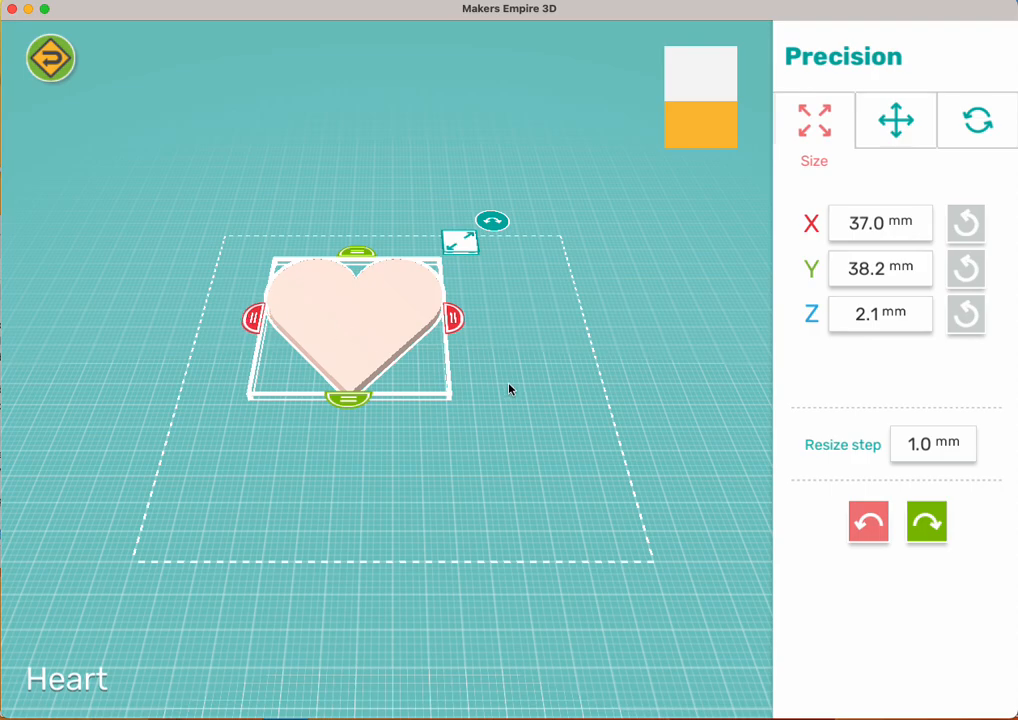
click(870, 522)
click(871, 523)
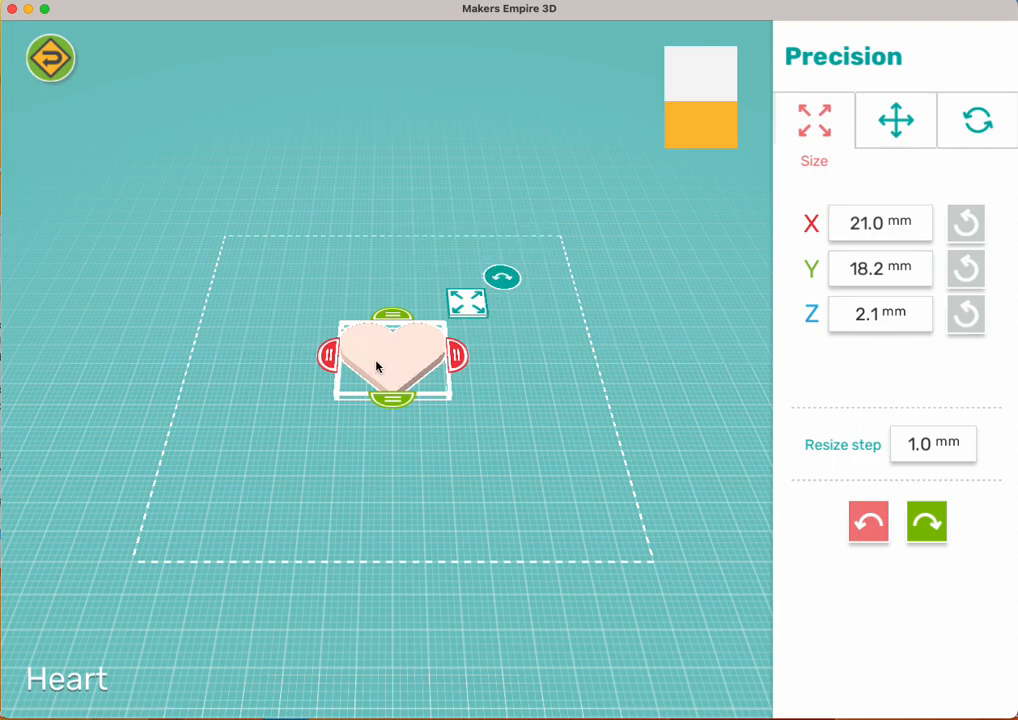
- View the heart from above and compare its proportional resize and free stretch modes
drag(437, 483, 438, 577)
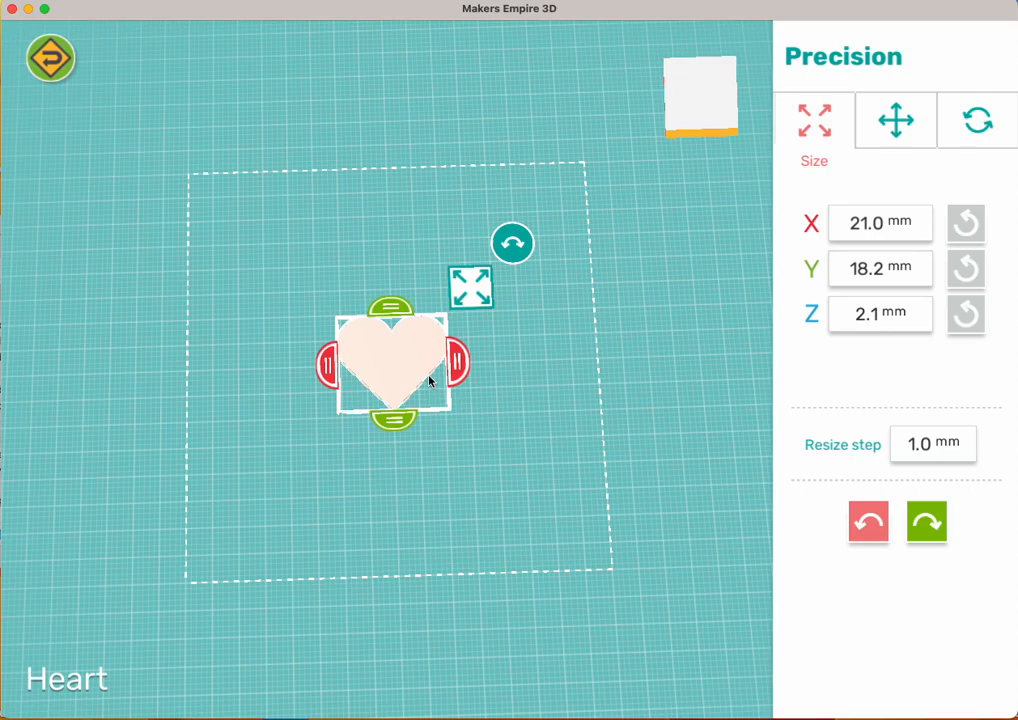
click(482, 286)
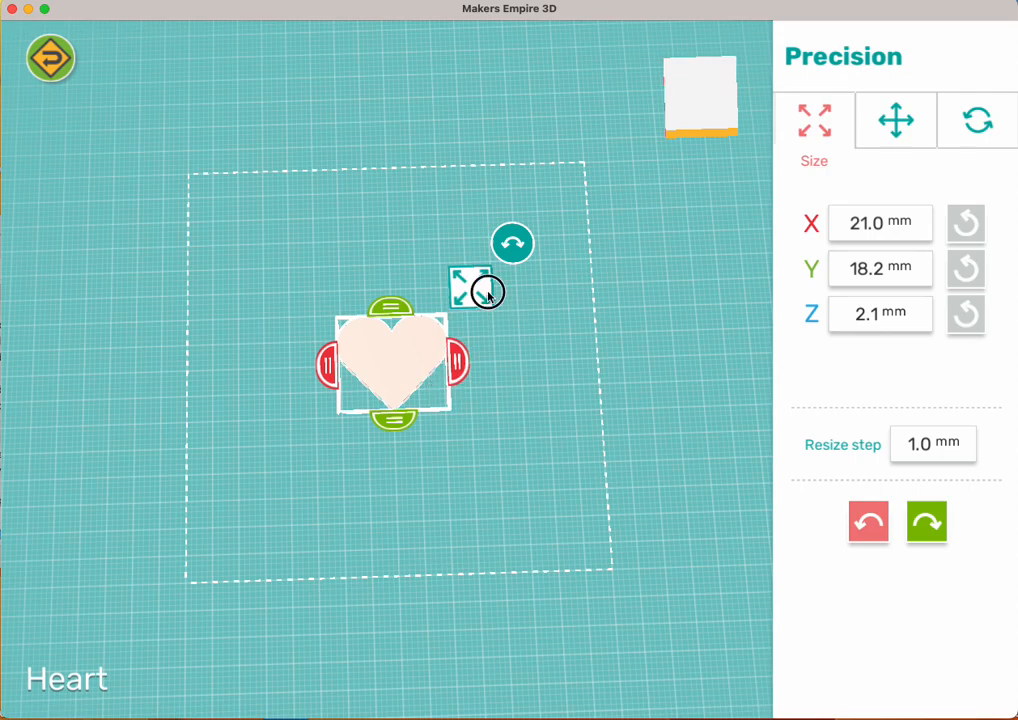
click(470, 287)
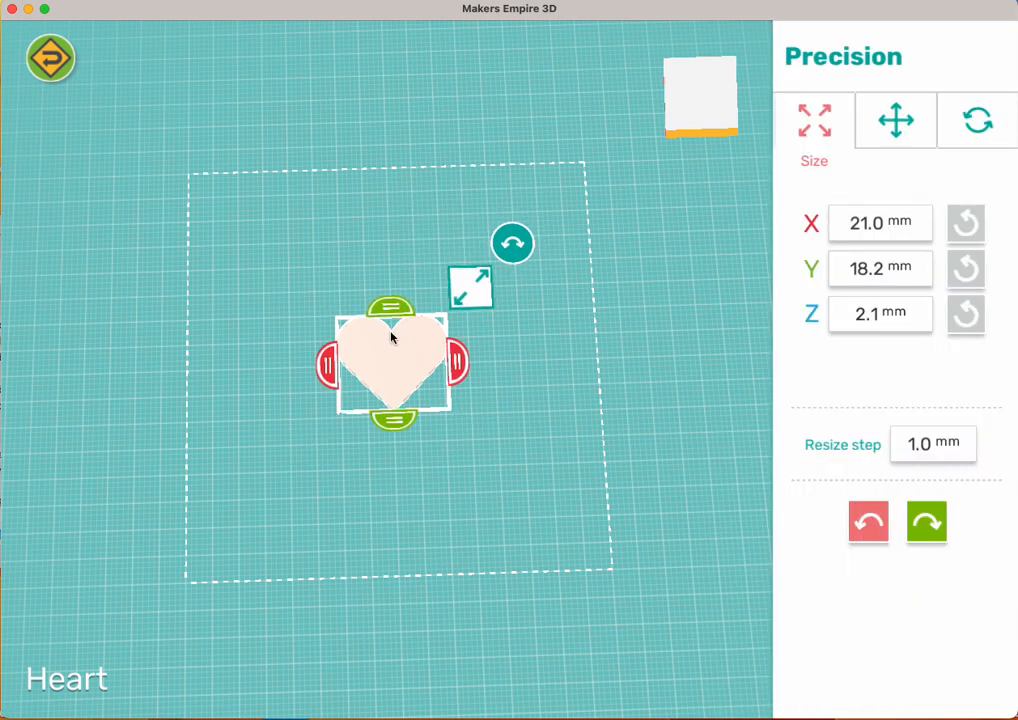
click(511, 245)
click(483, 525)
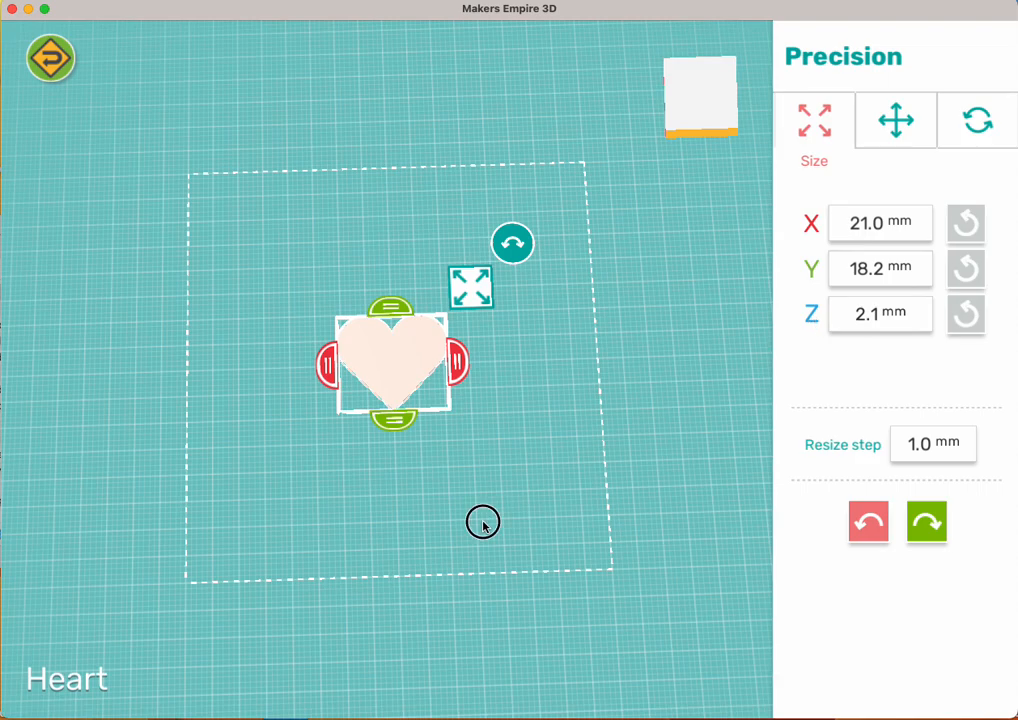
- View the heart from a low front angle with its height resize handles shown
drag(483, 525, 479, 467)
drag(477, 441, 477, 323)
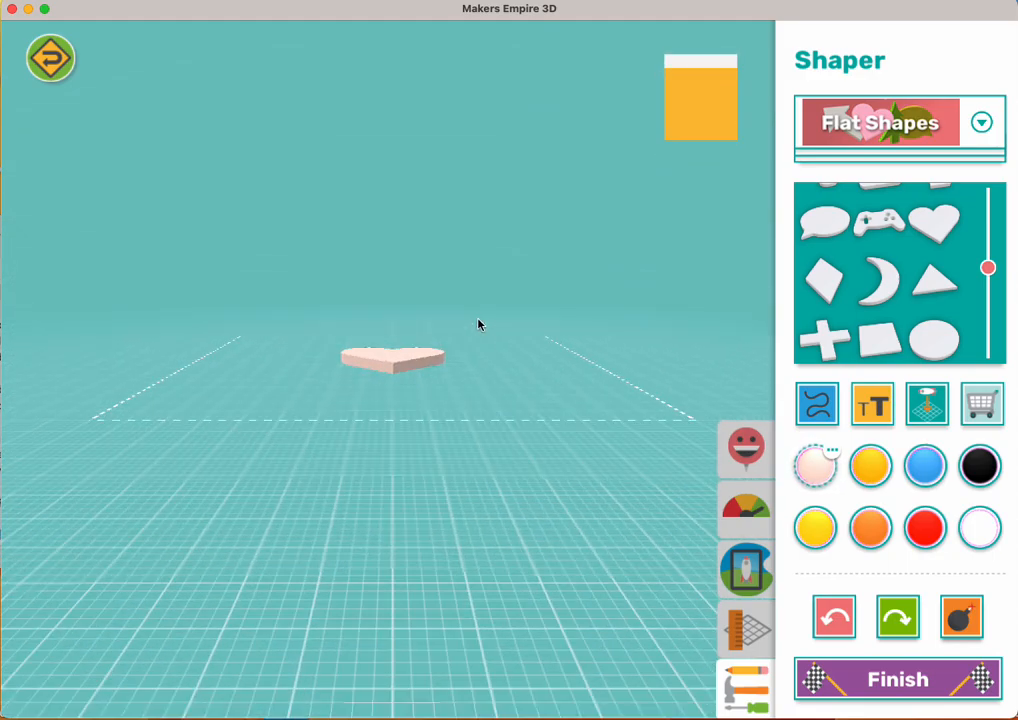
click(412, 366)
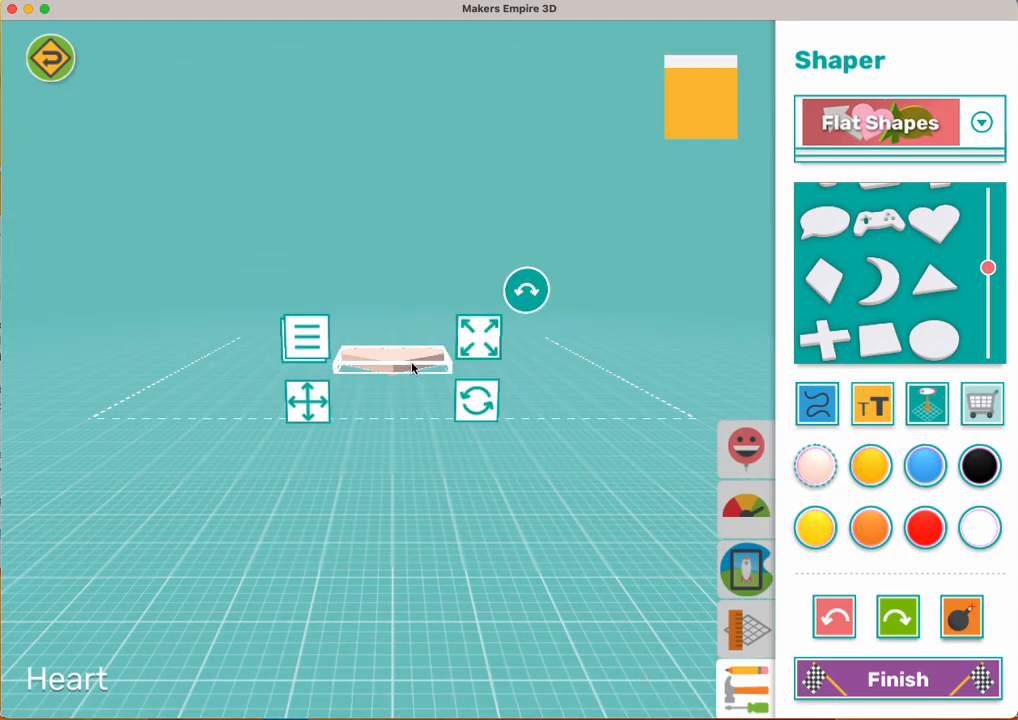
click(468, 345)
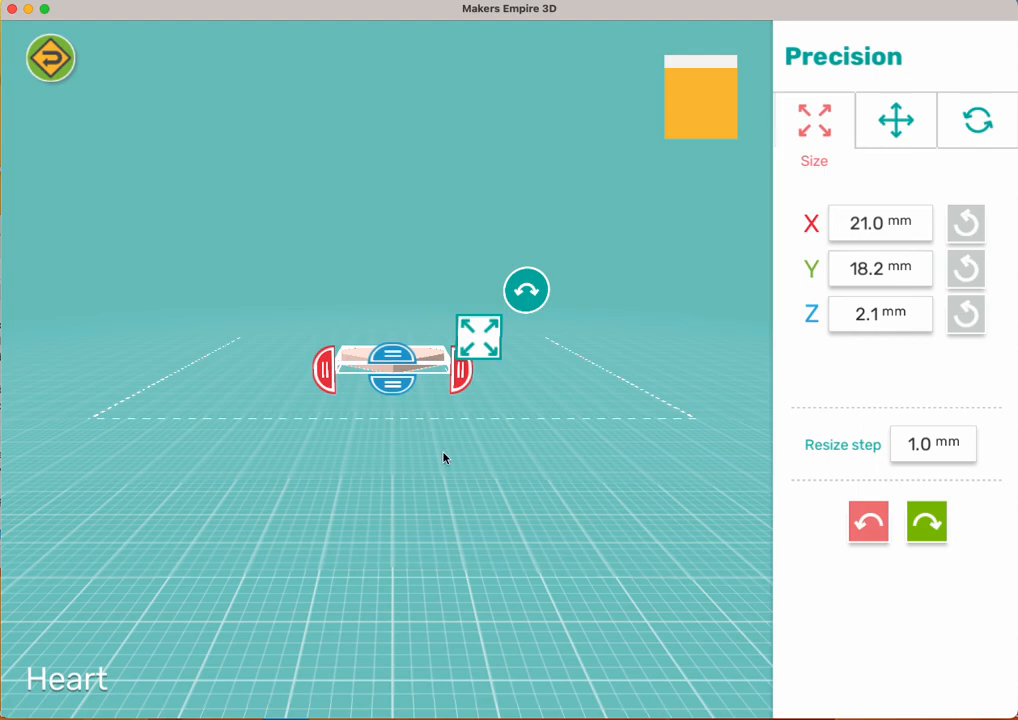
- Set the heart's X size to 45 mm with its proportions locked
drag(509, 420, 513, 627)
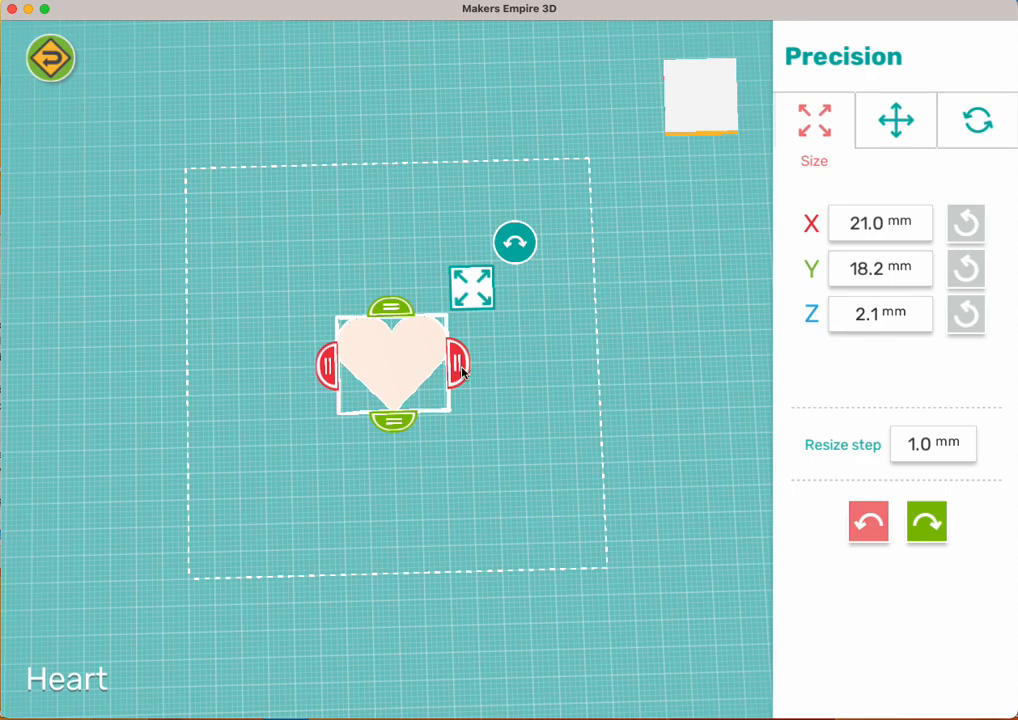
click(887, 225)
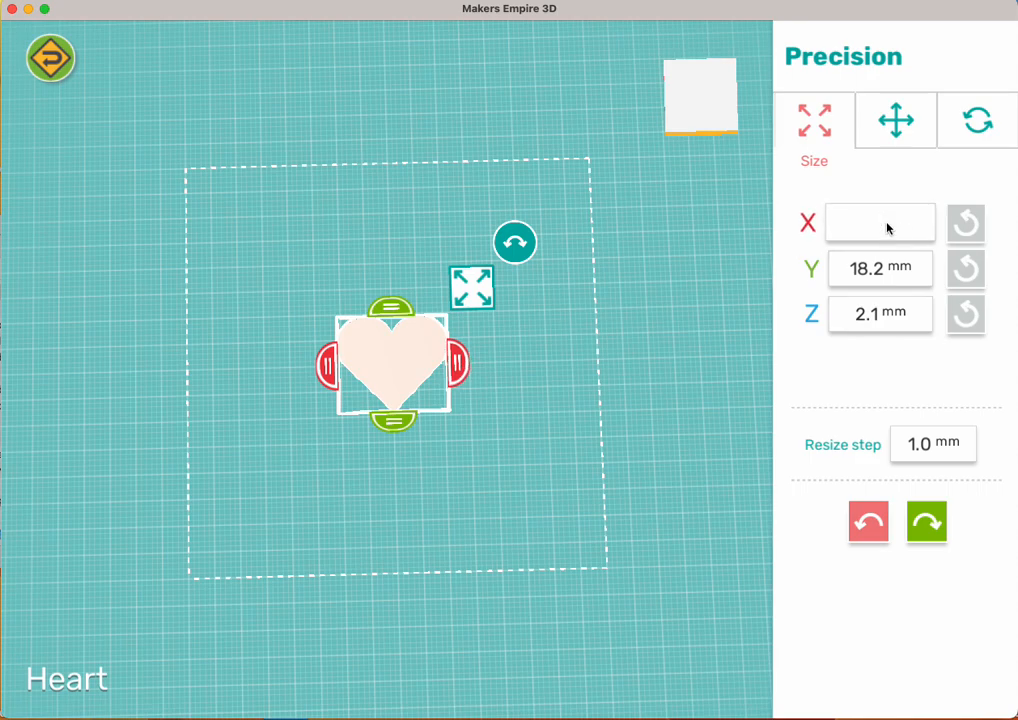
text(45)
key(Return)
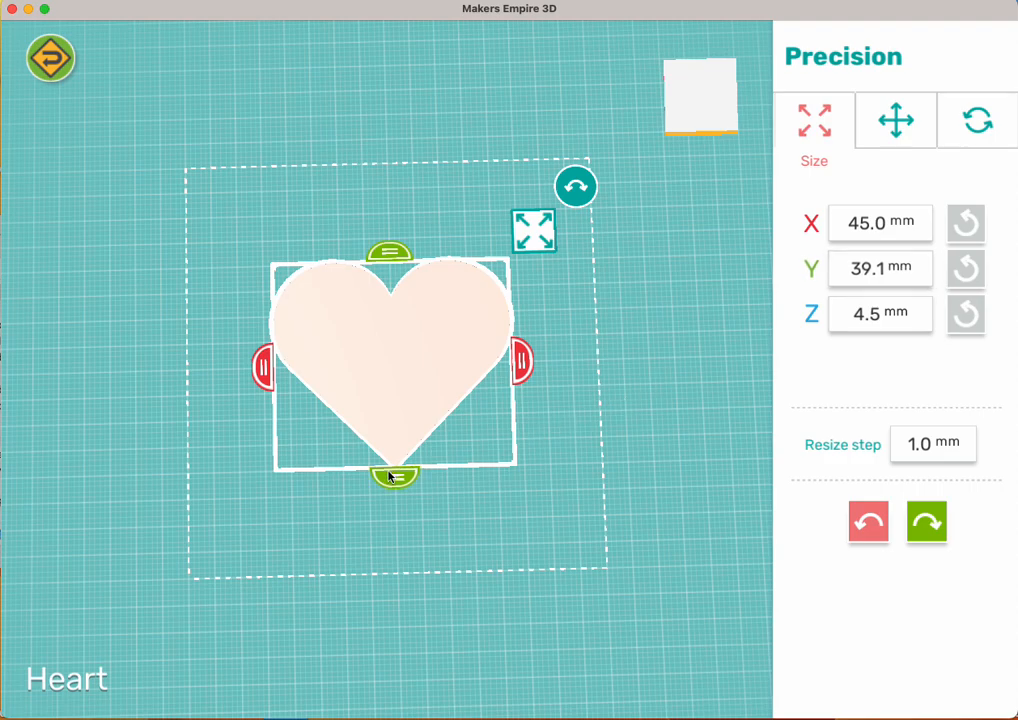
- Shrink the heart's height to 3.5 mm with the free stretch, and set its Z size to exactly 4 mm
drag(411, 577, 410, 367)
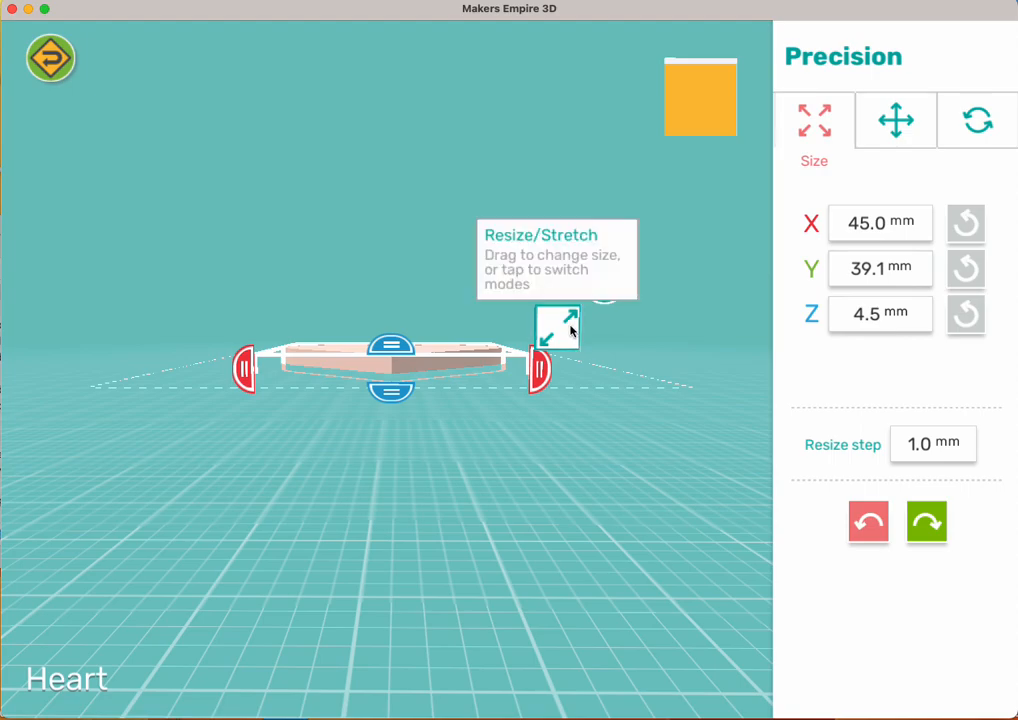
drag(388, 351, 393, 368)
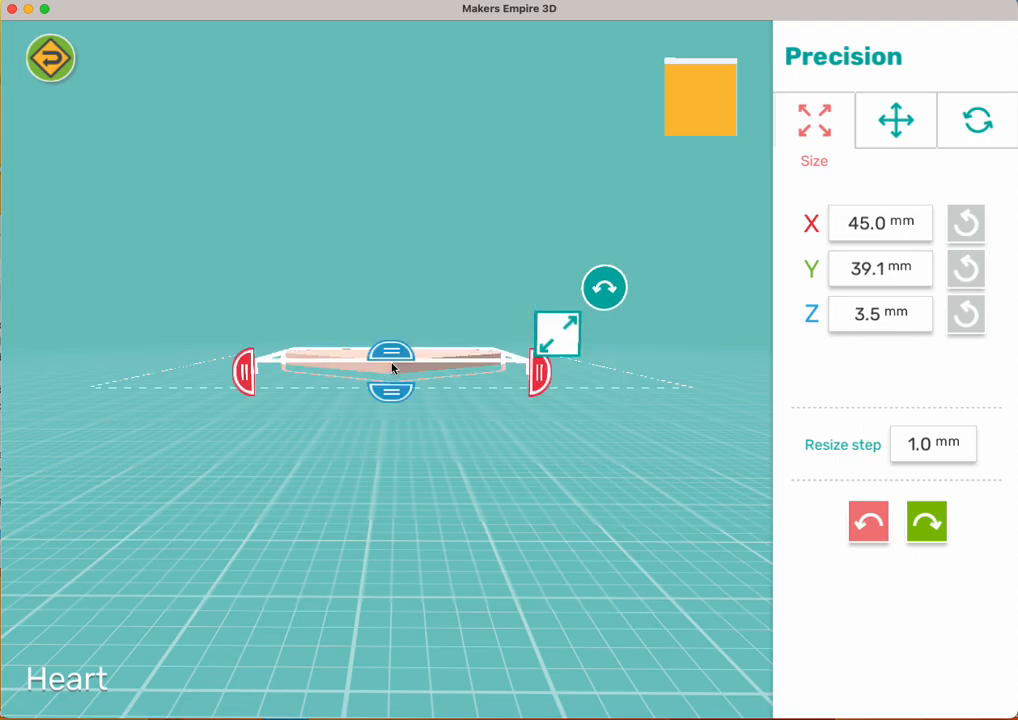
click(859, 318)
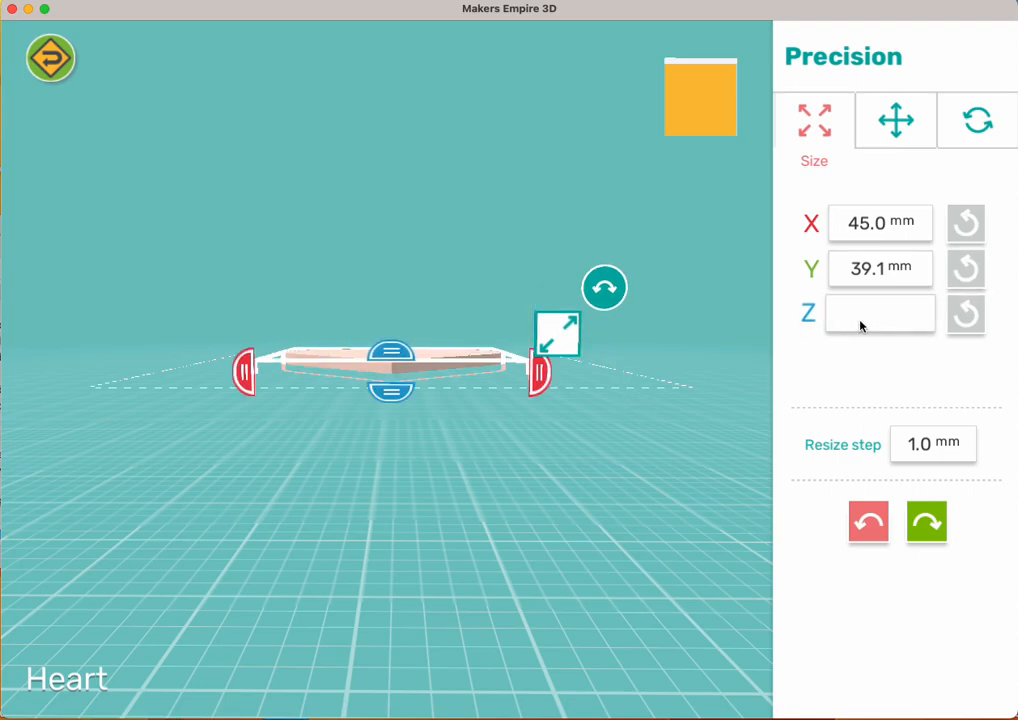
text(3.5)
key(Return)
click(860, 320)
text(4)
key(Return)
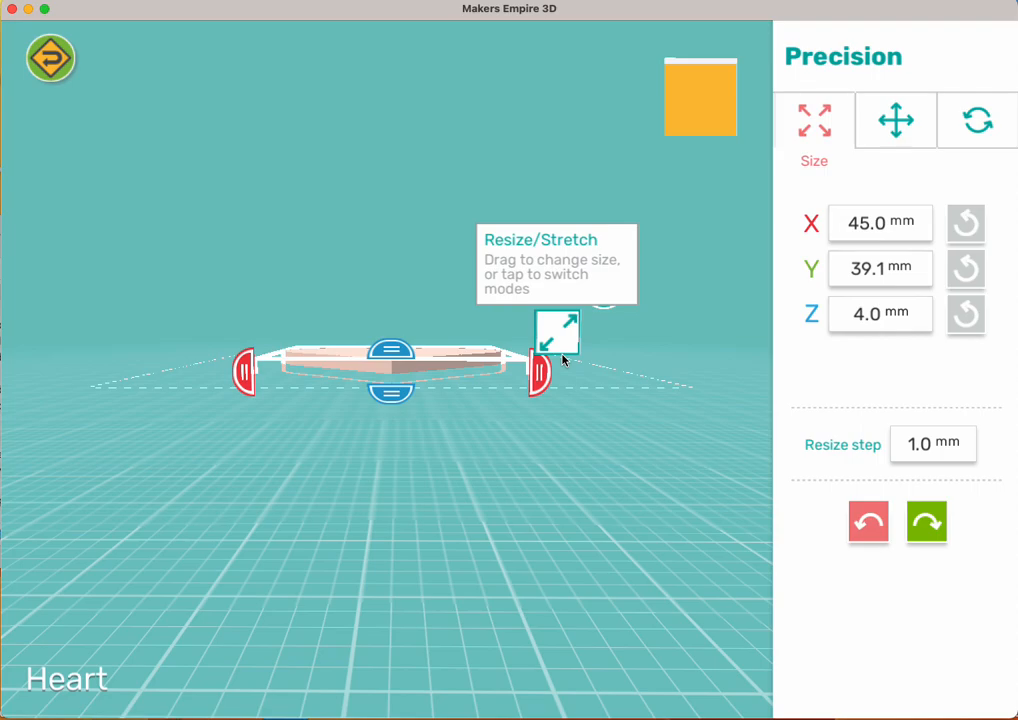
click(507, 519)
mouse_move(507, 519)
mouse_down()
mouse_move(504, 661)
mouse_move(516, 684)
mouse_move(529, 483)
mouse_move(520, 481)
mouse_move(520, 508)
mouse_up()
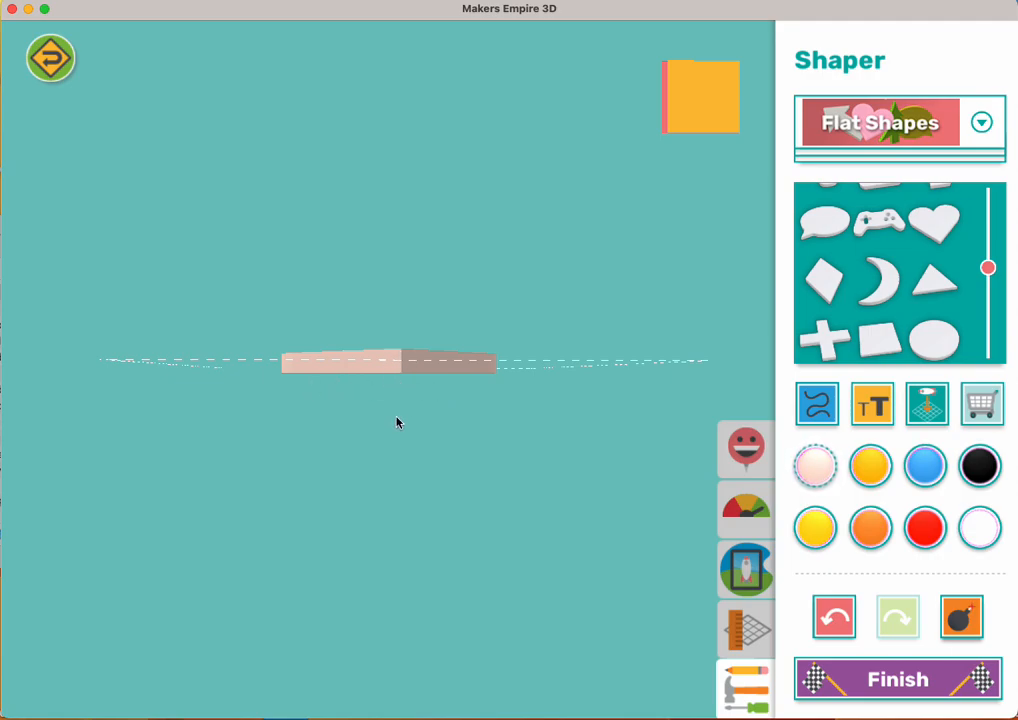
- Try moving the heart 1 mm back and forth along Y and X, and undo a further 5 mm move along X
drag(395, 468, 398, 659)
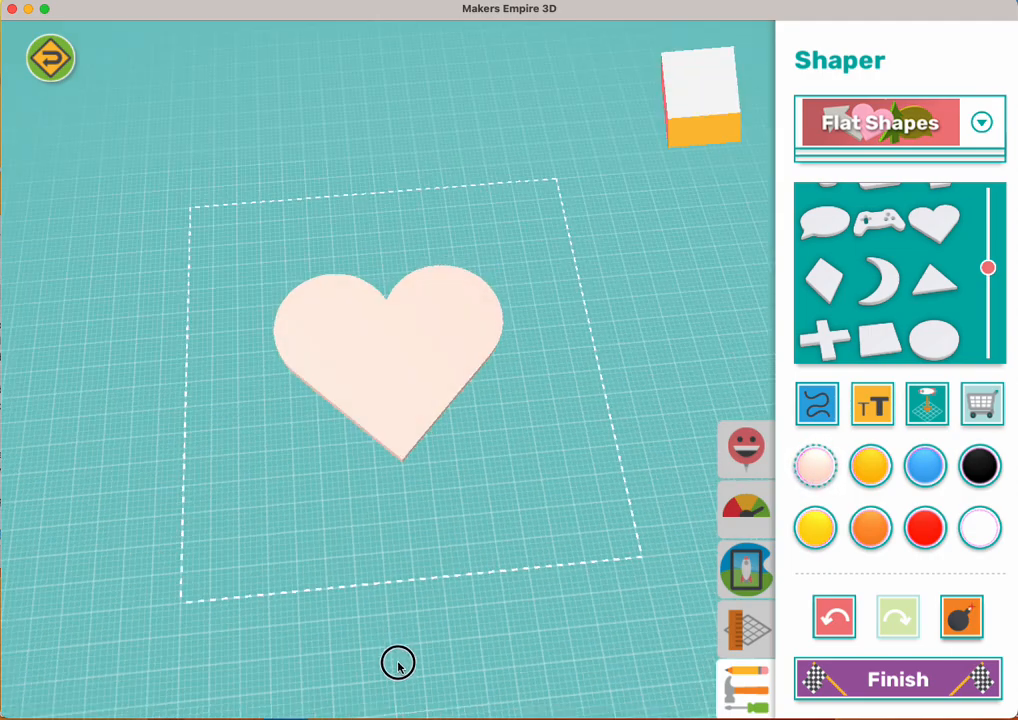
click(386, 391)
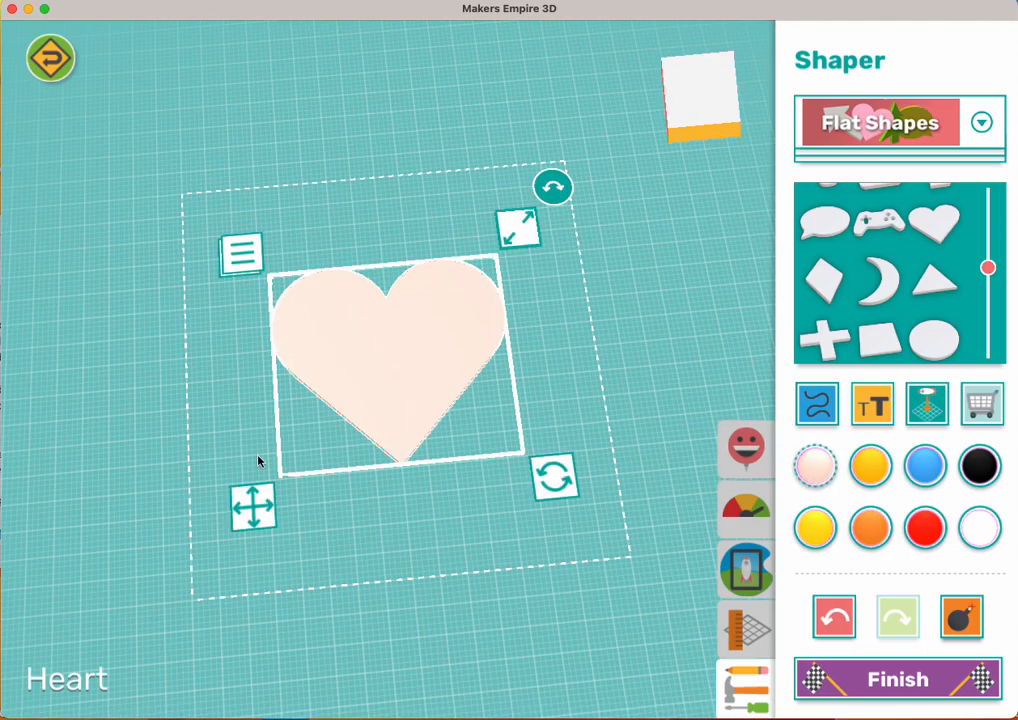
click(255, 518)
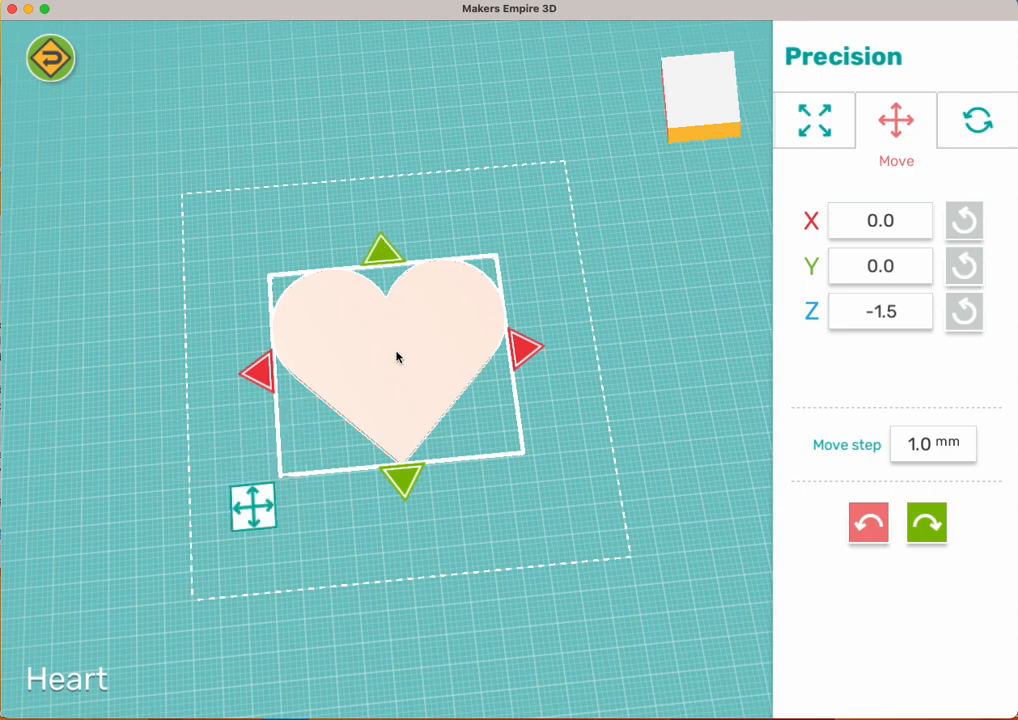
click(384, 250)
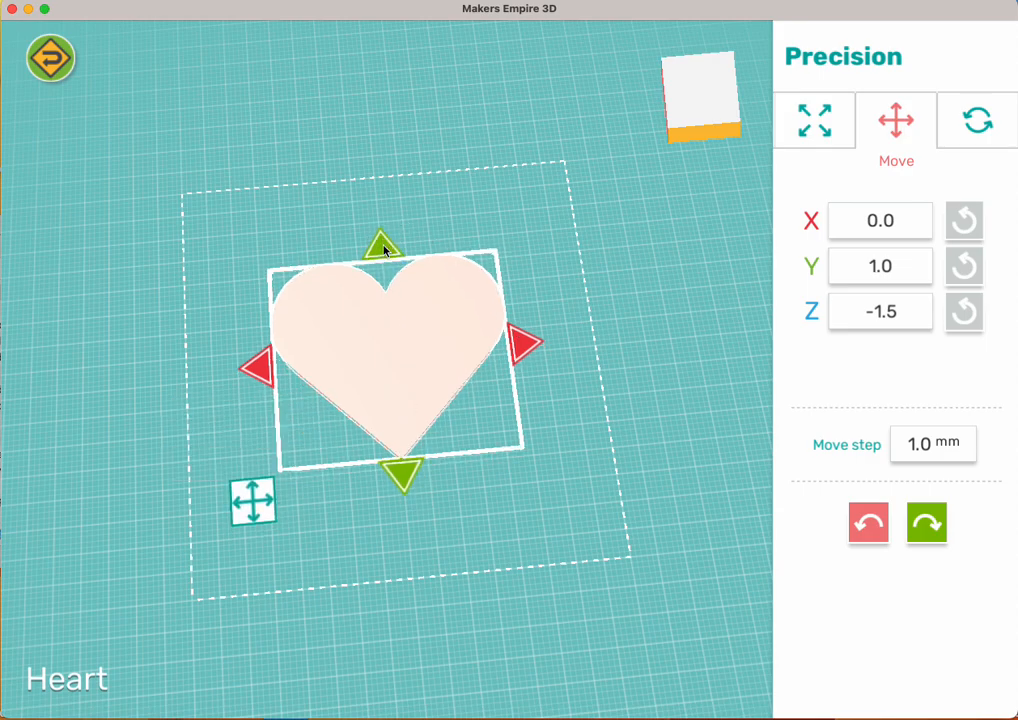
click(401, 479)
click(526, 347)
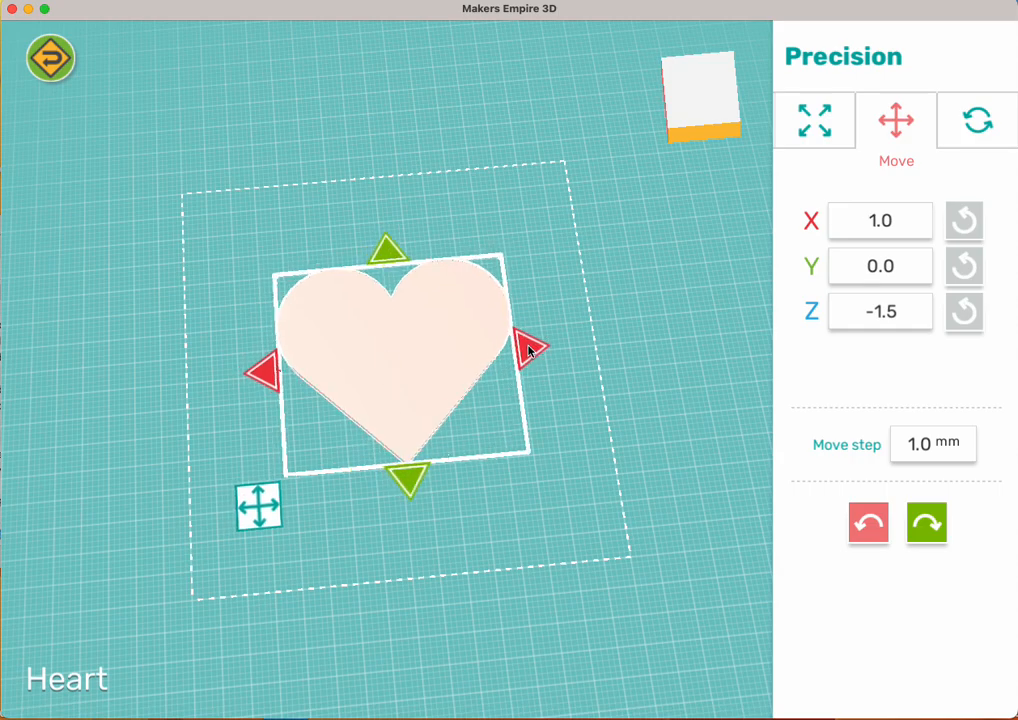
click(262, 371)
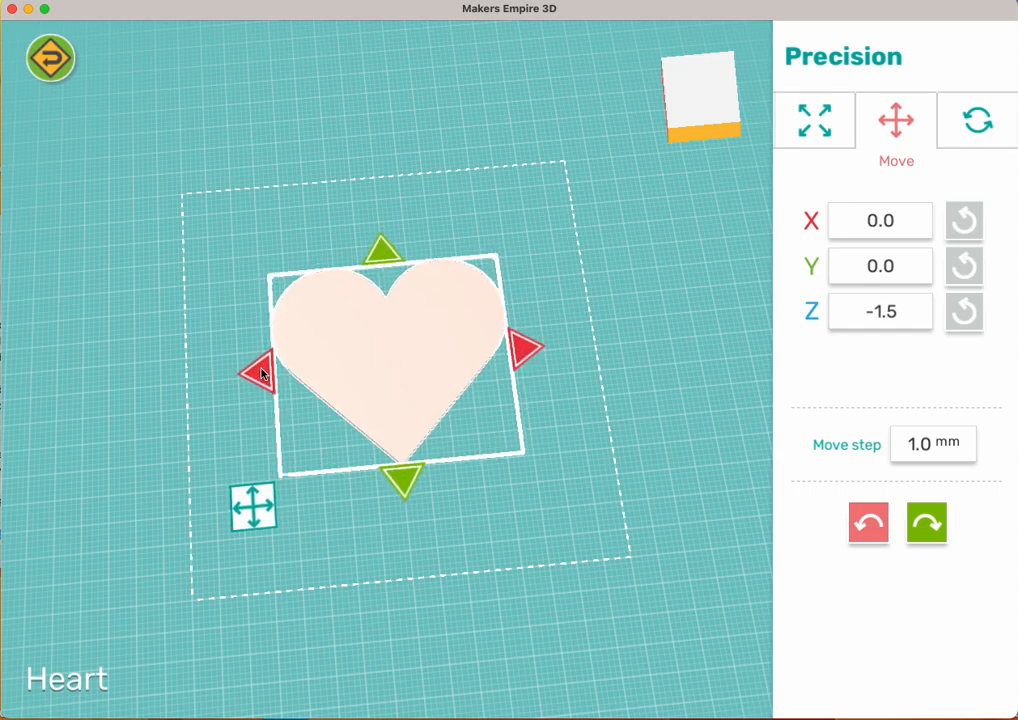
drag(525, 348, 530, 386)
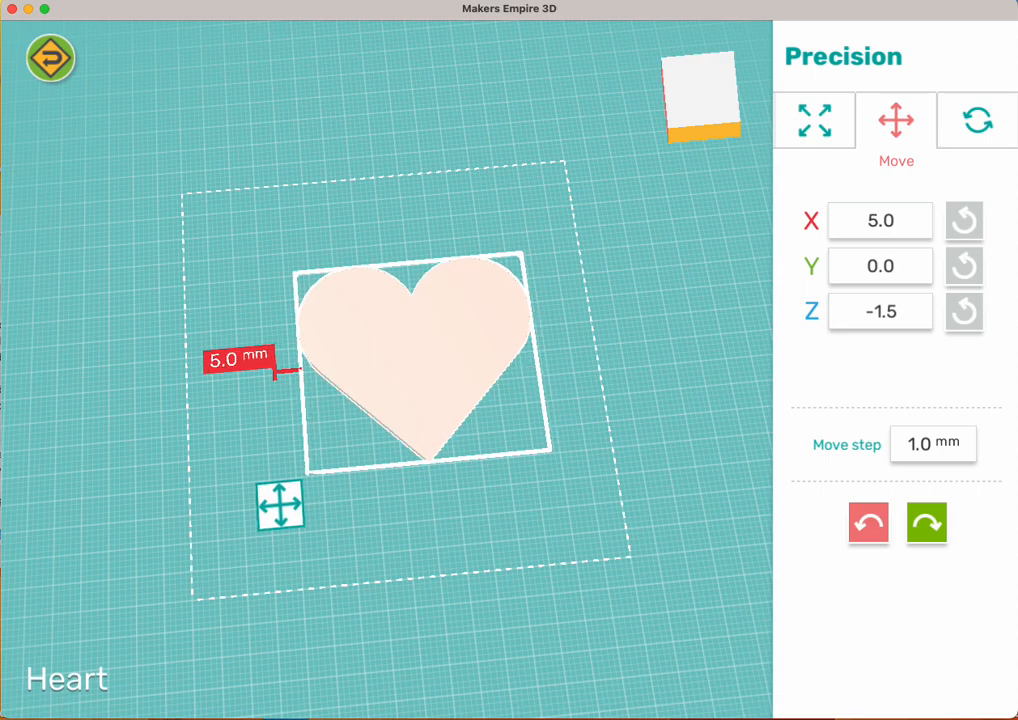
click(871, 521)
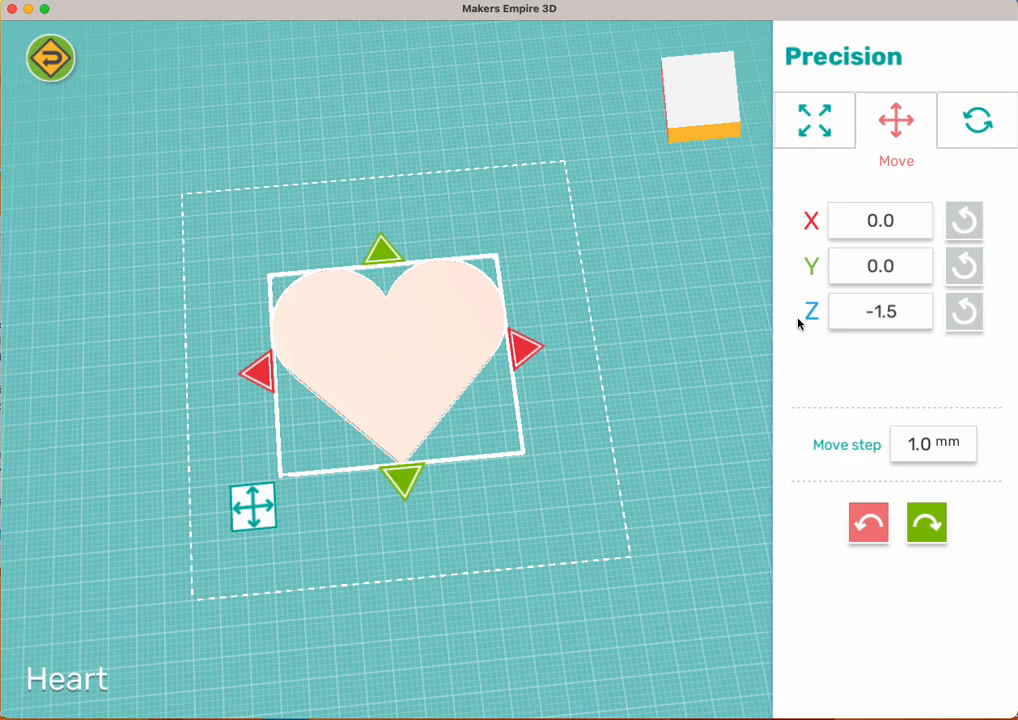
- Set the heart's Z position to 0 and leave its move mode
click(854, 316)
key(BackSpace)
text(0)
key(Return)
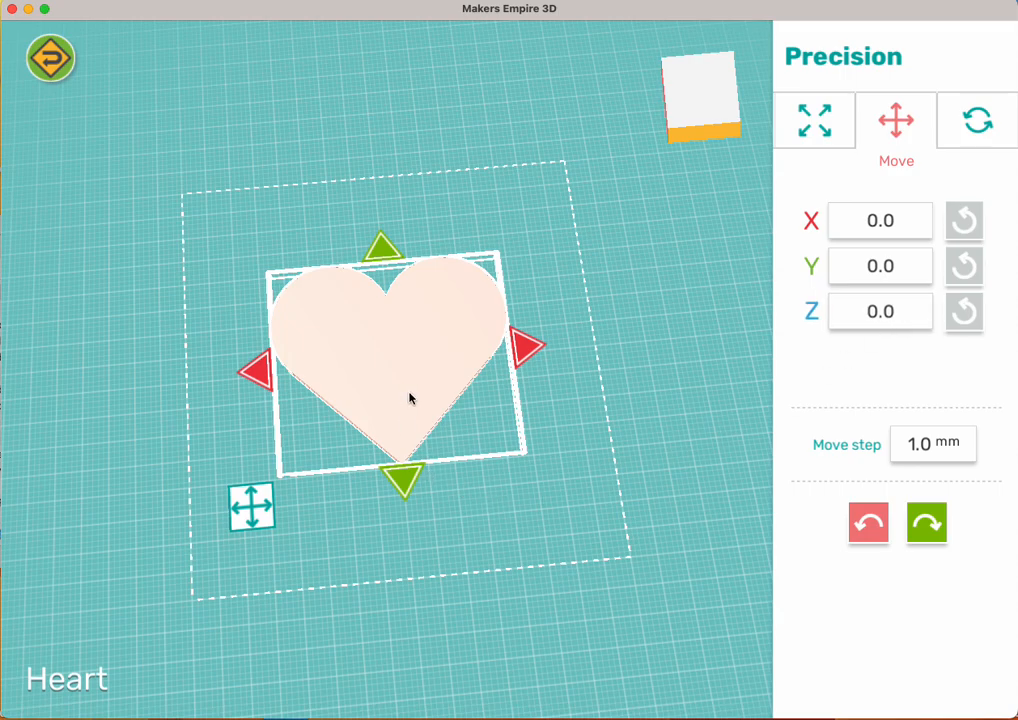
click(249, 506)
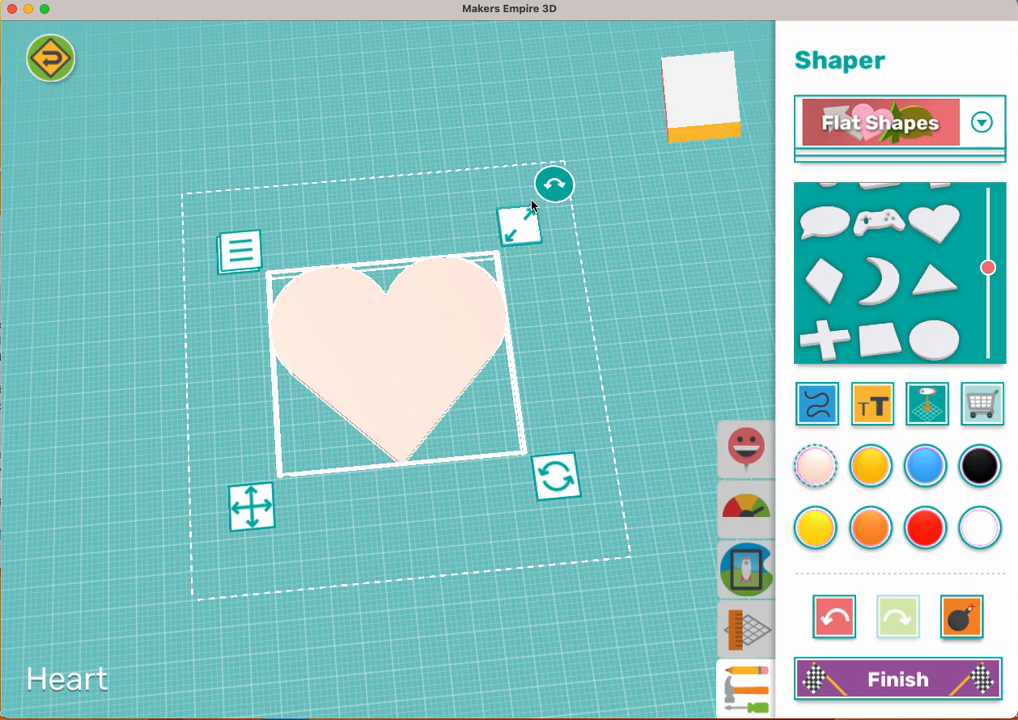
- Compare the heart's exact size and position settings, and deselect it
click(519, 225)
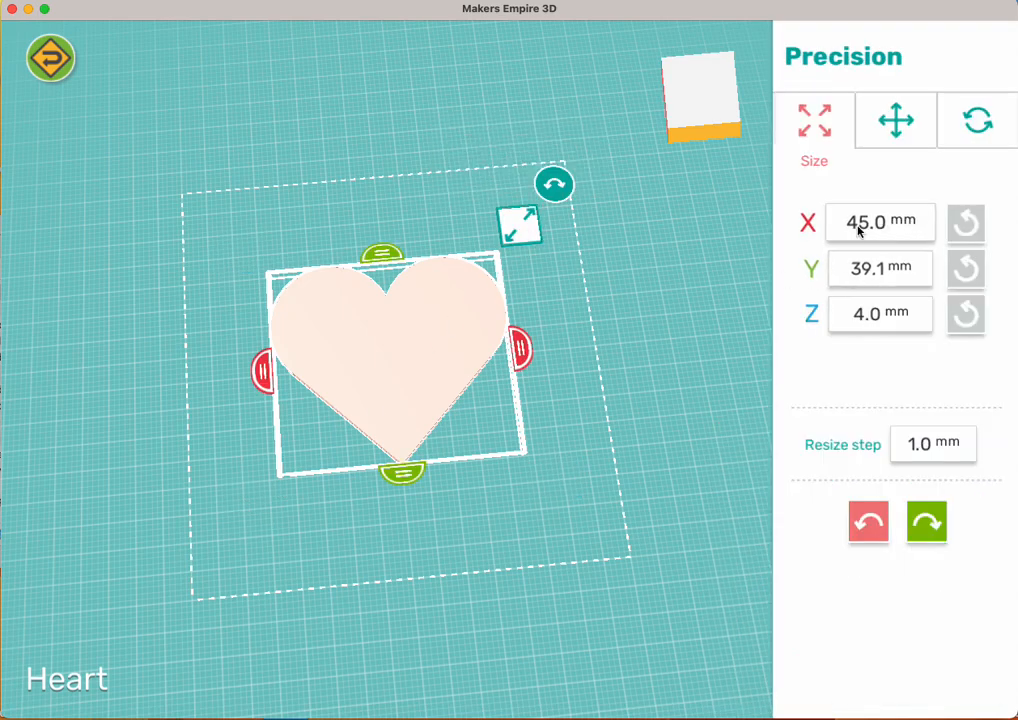
click(521, 225)
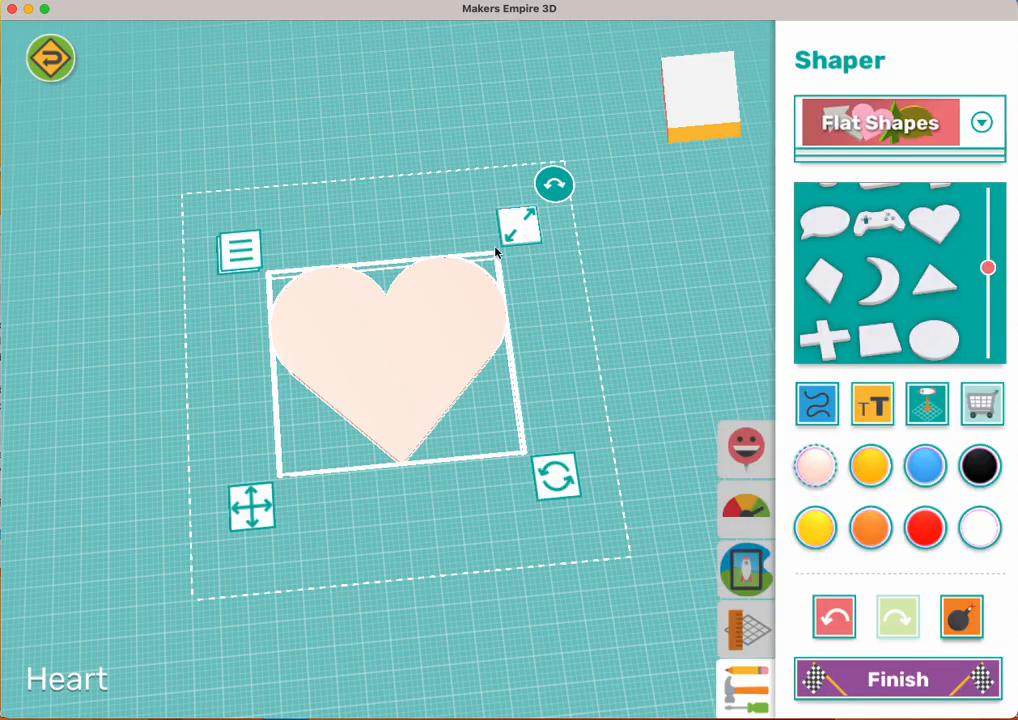
click(252, 509)
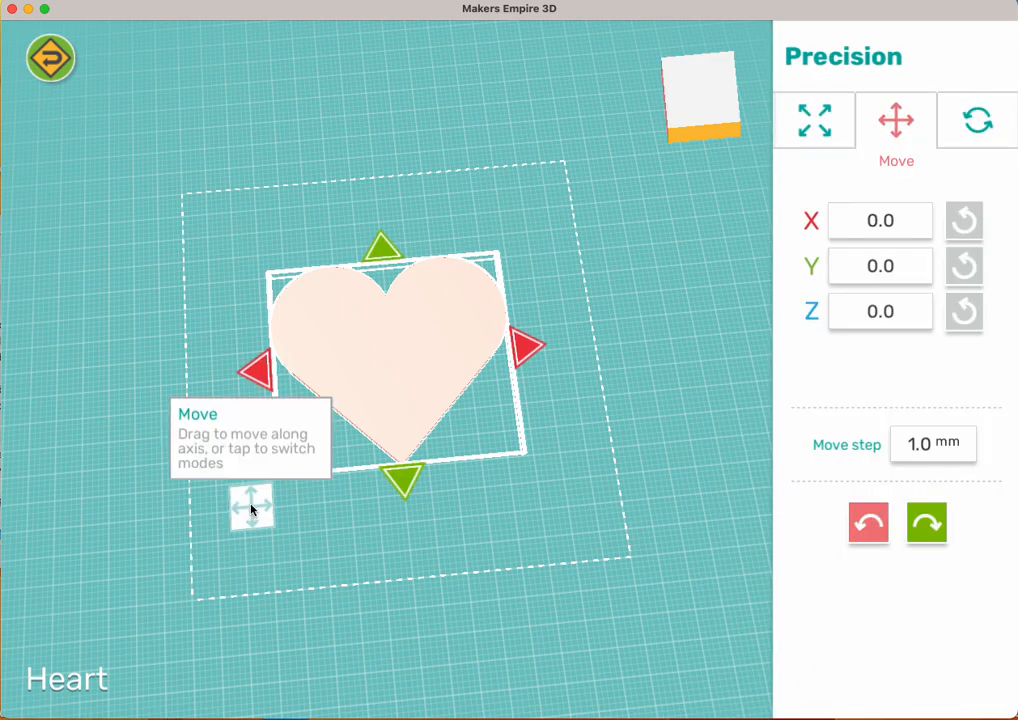
click(468, 590)
- Add a 3D text object over the heart, viewed from above, and colour it blue
drag(479, 415, 448, 616)
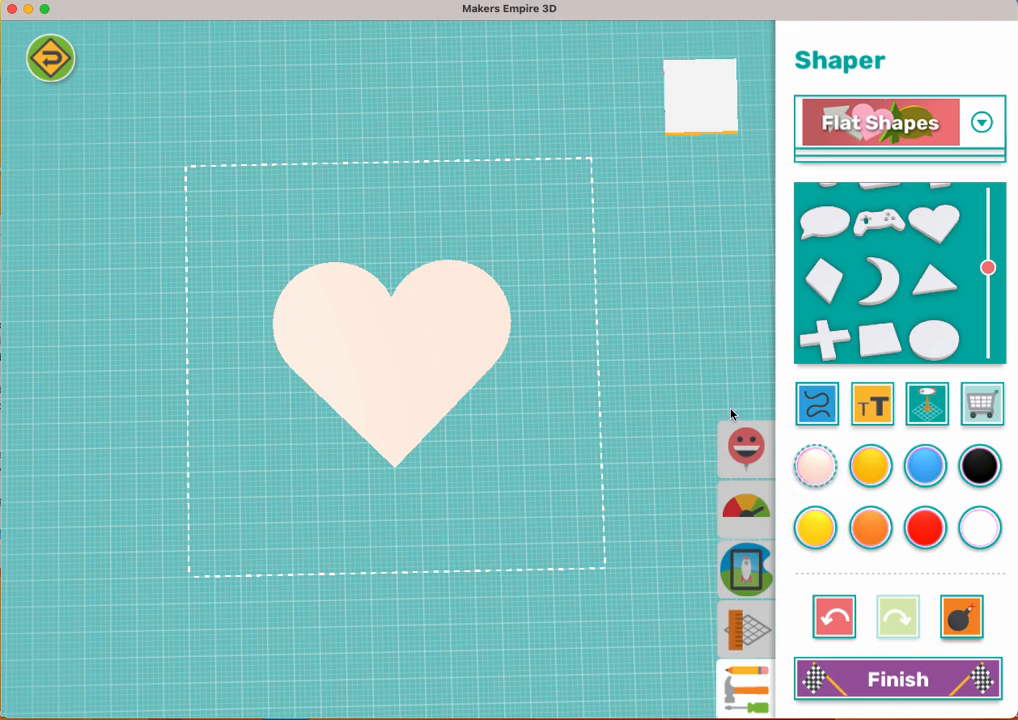
click(871, 407)
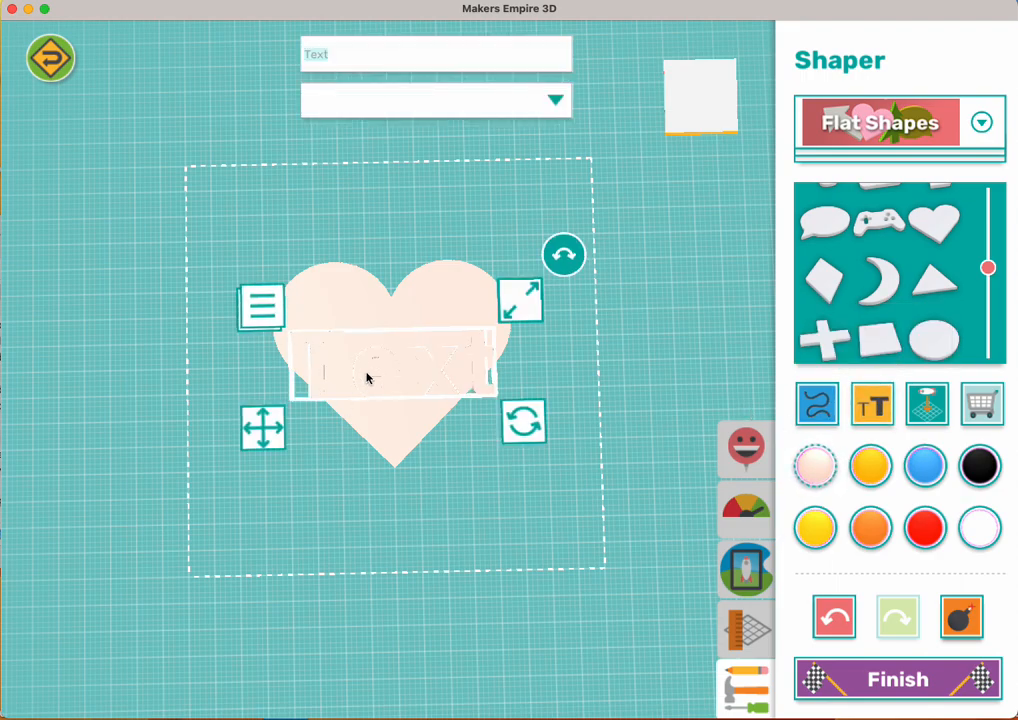
click(925, 467)
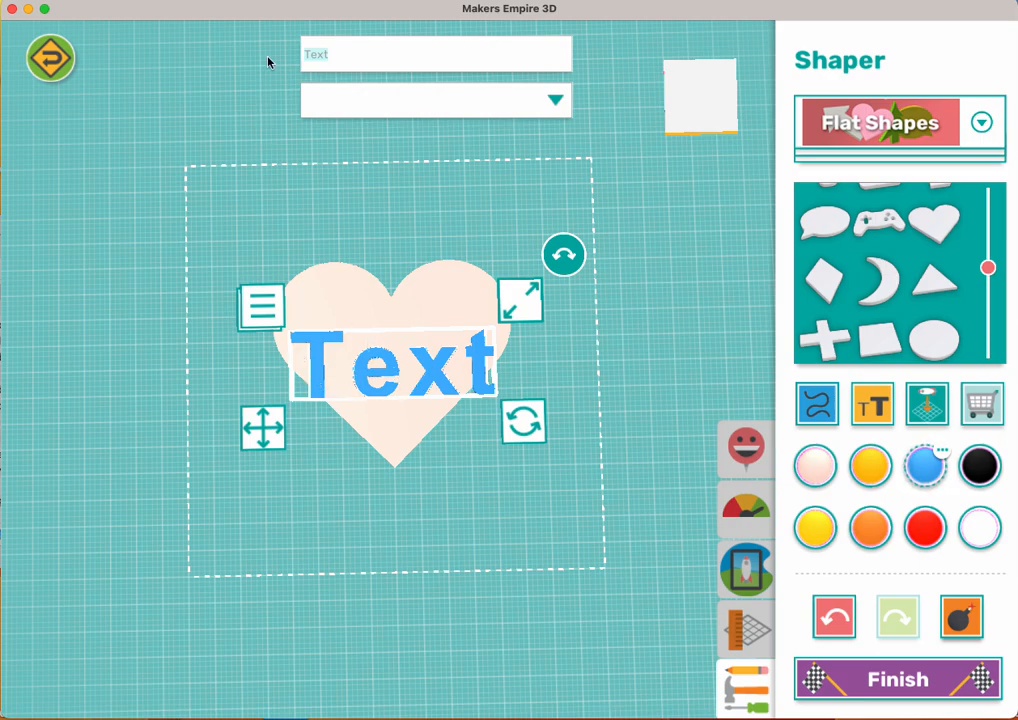
- Try replacing the placeholder wording with "!" and "Care", clearing each one
click(346, 56)
drag(329, 53, 298, 55)
key(BackSpace)
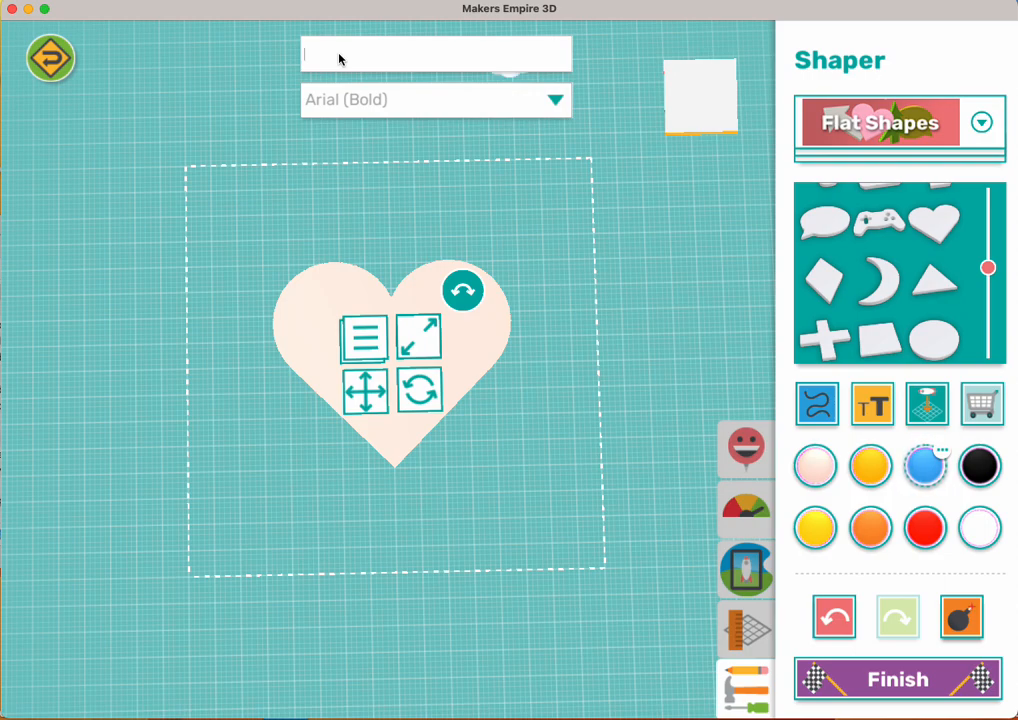
text(!)
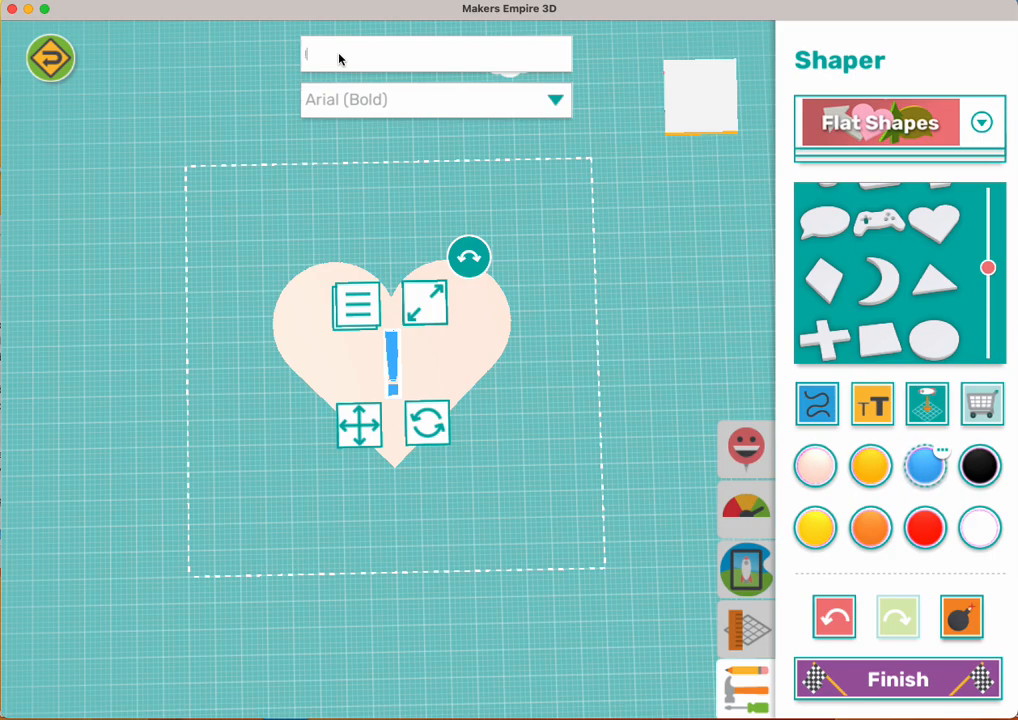
key(BackSpace)
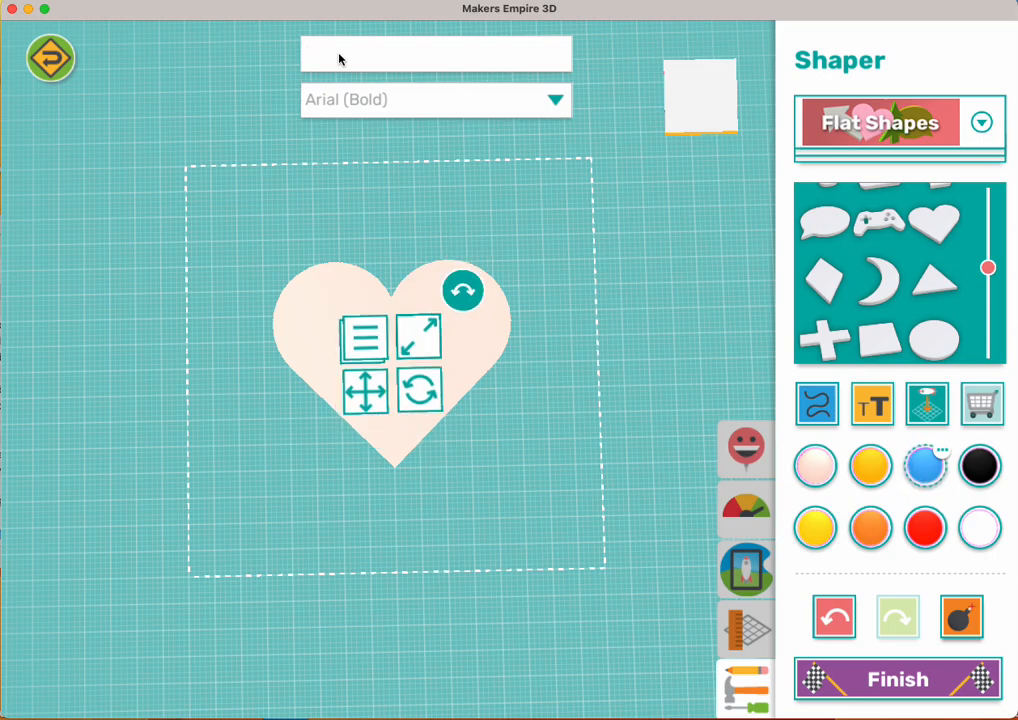
text(Car)
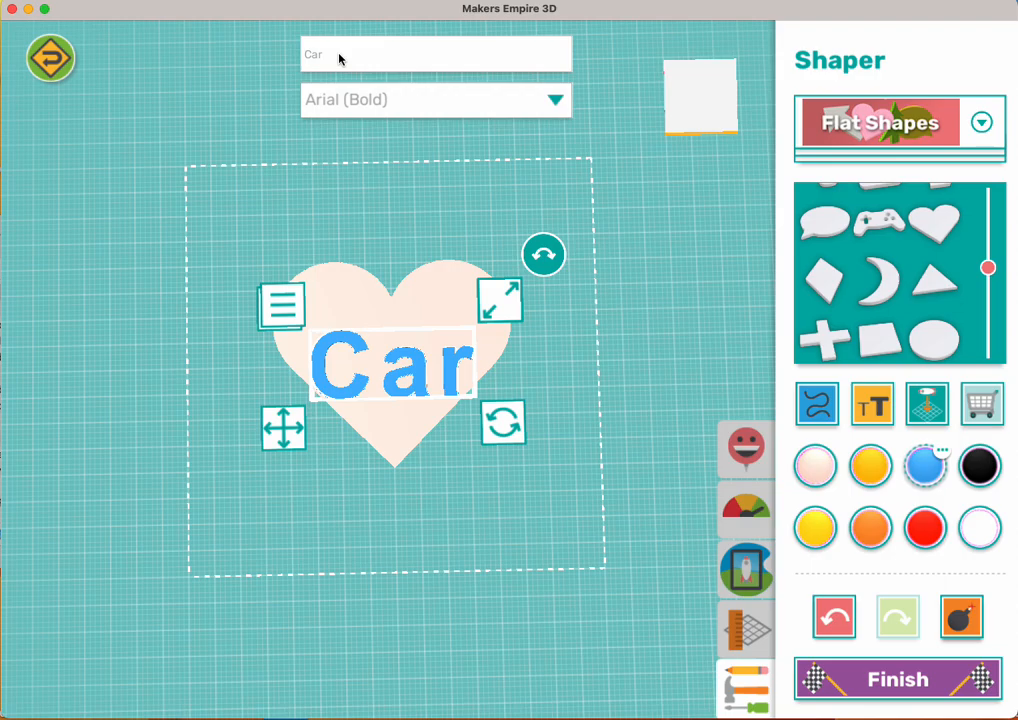
text(e)
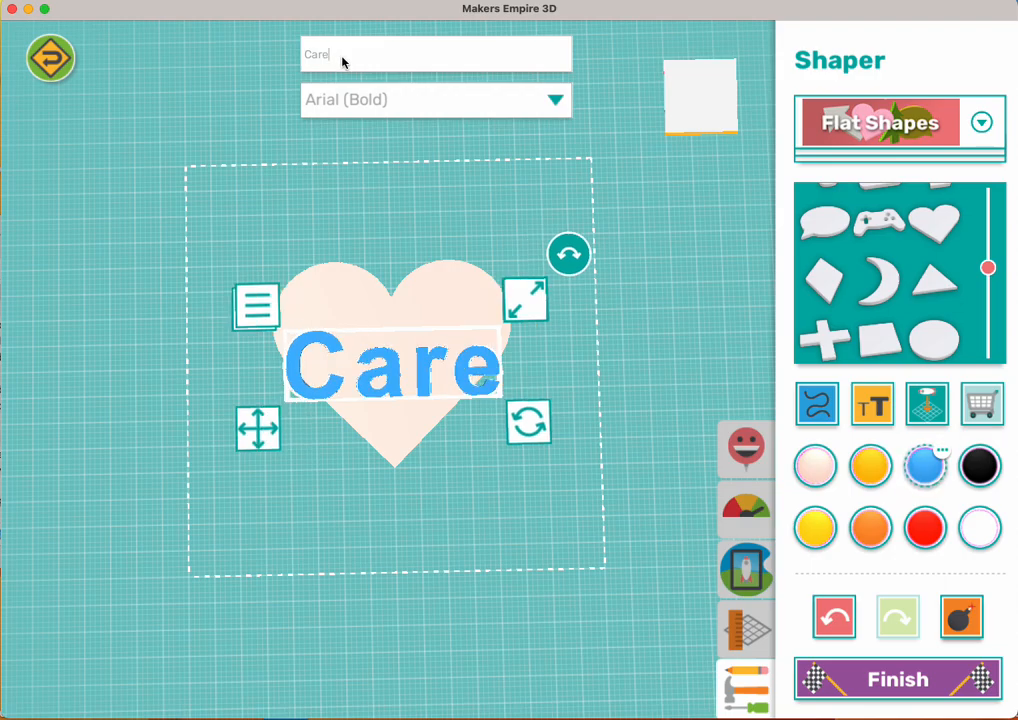
key(BackSpace)
key(BackSpace)
key(BackSpace)
key(BackSpace)
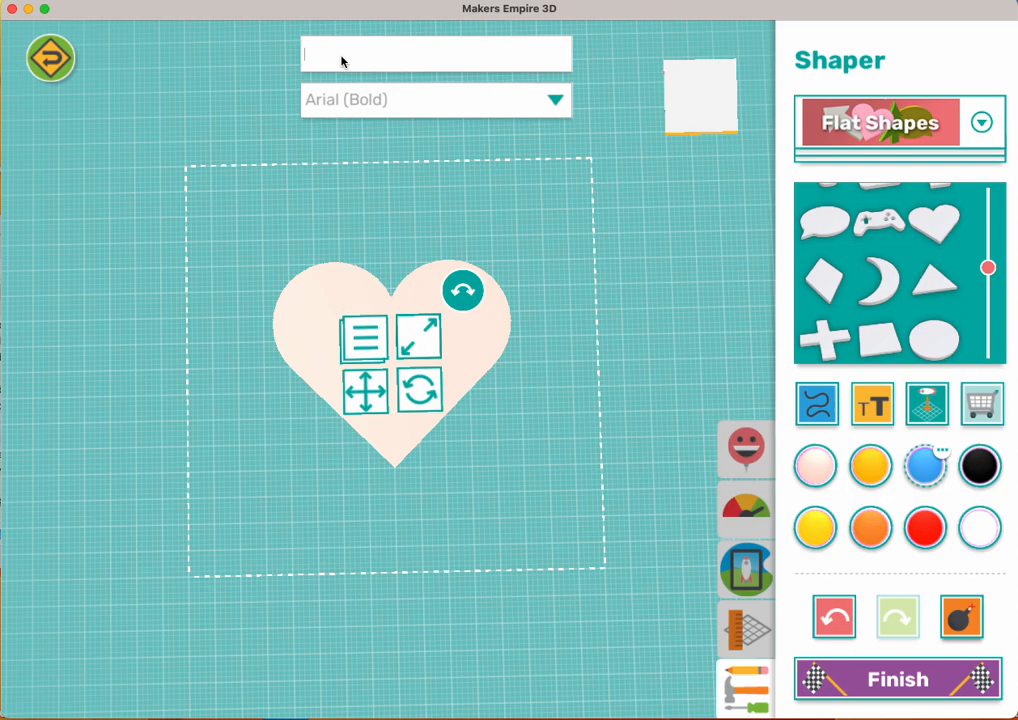
- Set the wording of the blue text to "I Love Cats"
text(I)
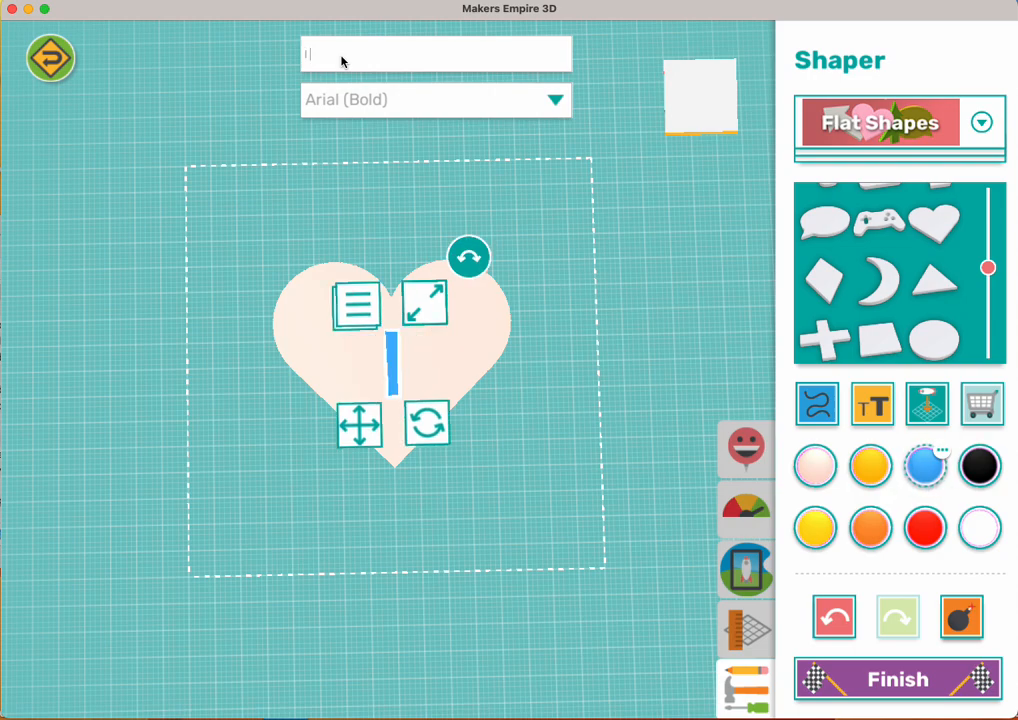
text( Lov e)
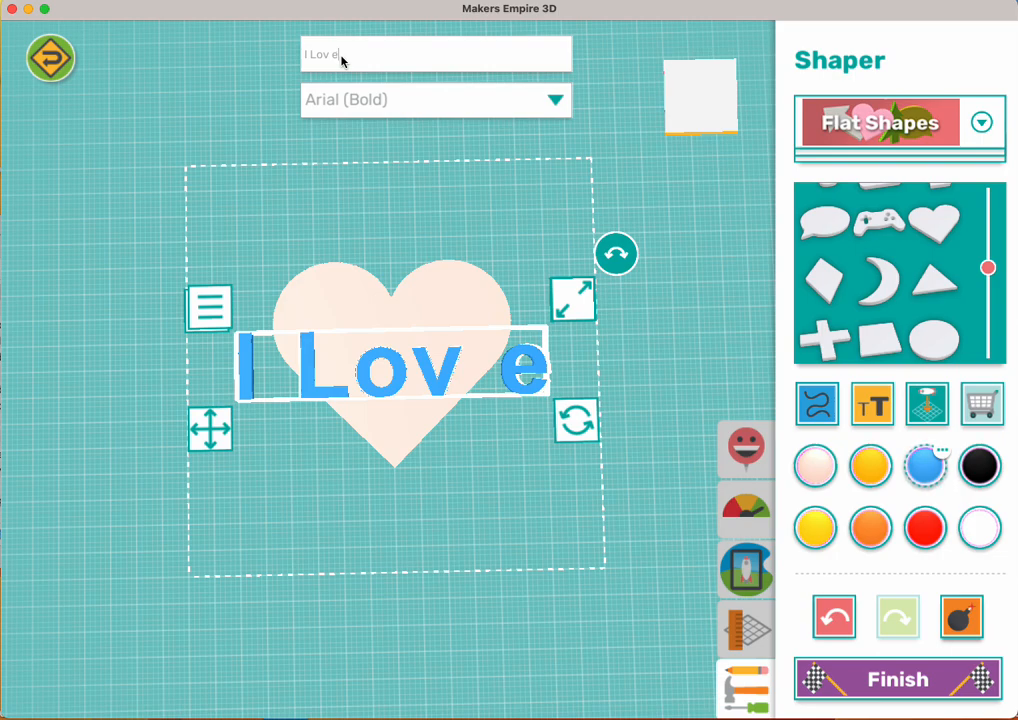
key(BackSpace)
key(BackSpace)
text(e)
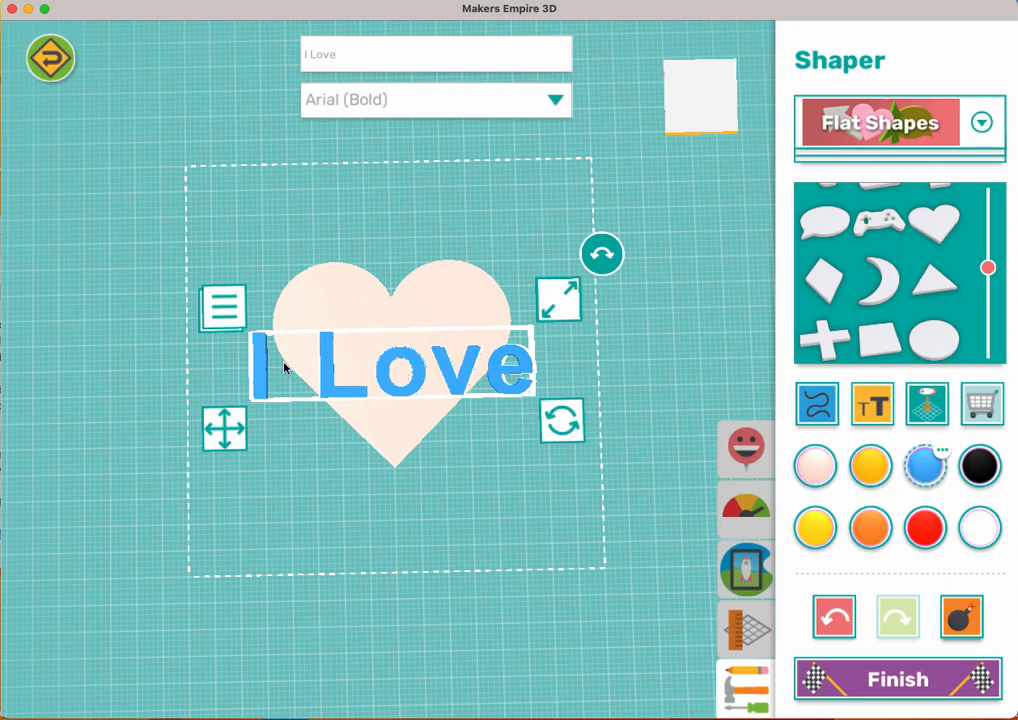
click(363, 55)
key(BackSpace)
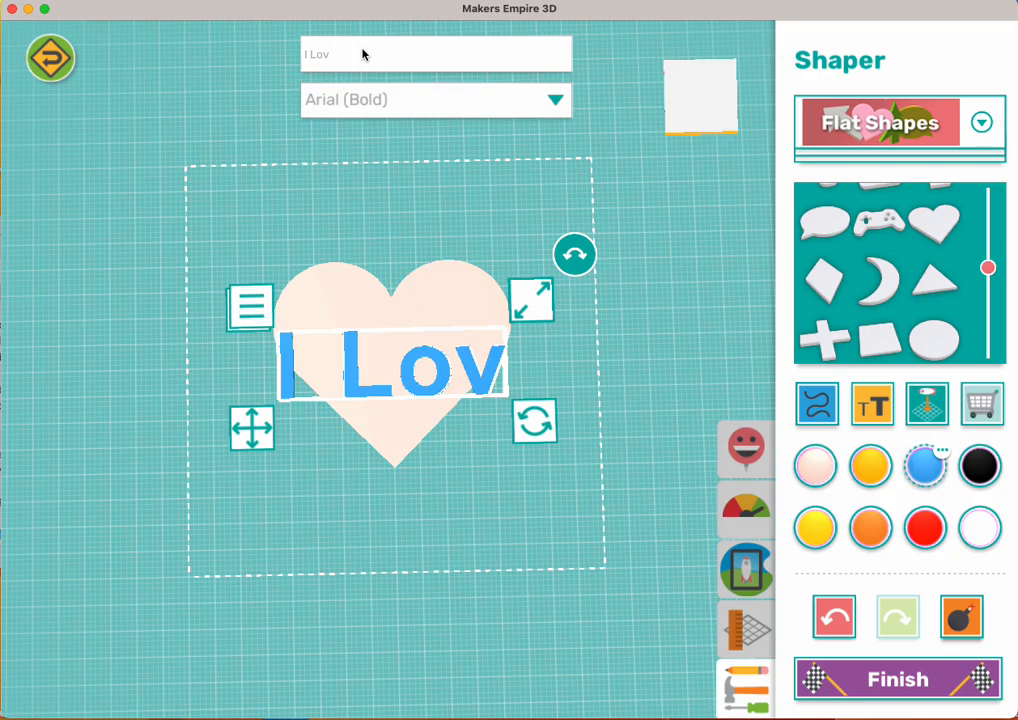
key(BackSpace)
key(BackSpace)
key(BackSpace)
key(BackSpace)
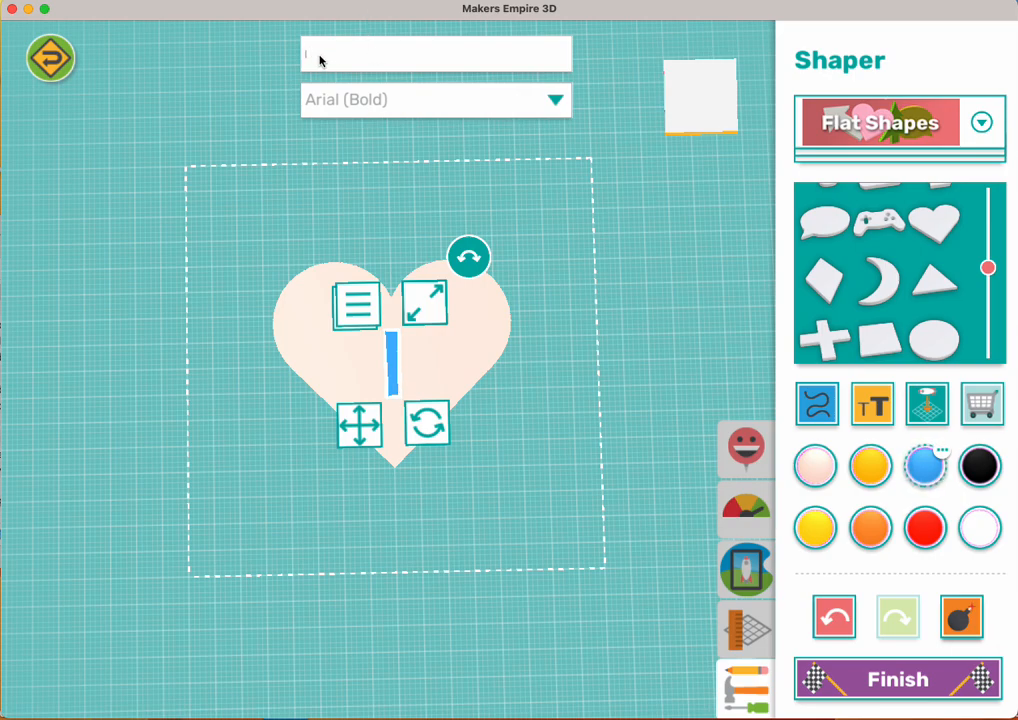
text(Love Cats)
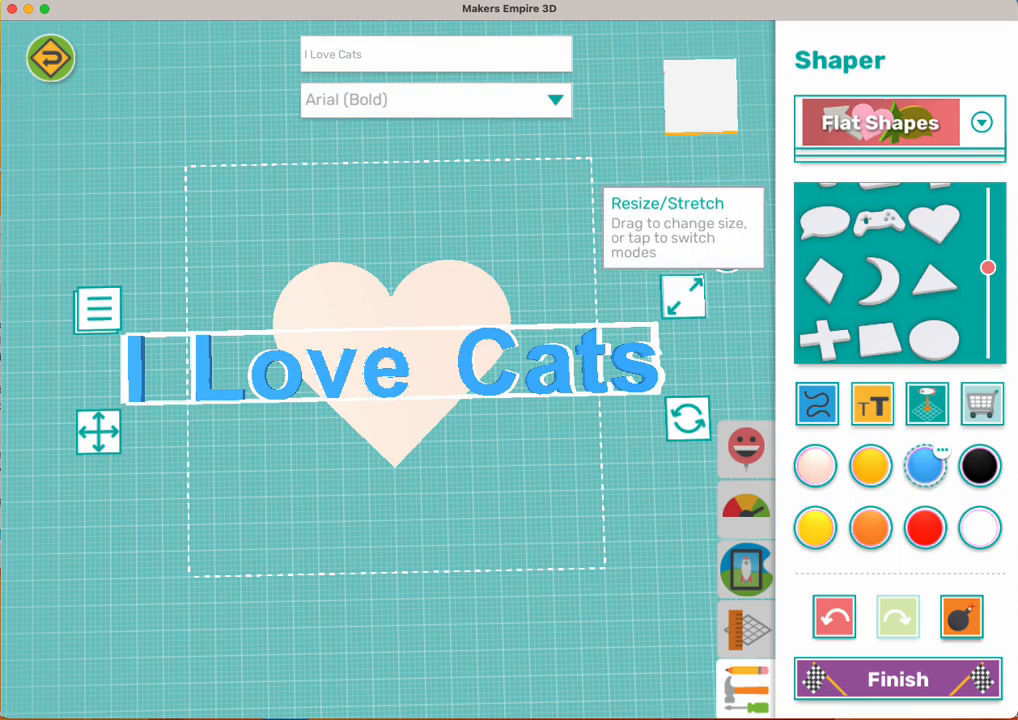
- Shrink the "I Love Cats" text to about 48.1 mm along X and 8.5 mm along Y, and position it across the heart's upper middle
click(688, 297)
mouse_move(685, 301)
mouse_down()
mouse_move(659, 311)
mouse_move(661, 325)
mouse_move(680, 288)
mouse_up()
click(678, 290)
drag(669, 355, 476, 349)
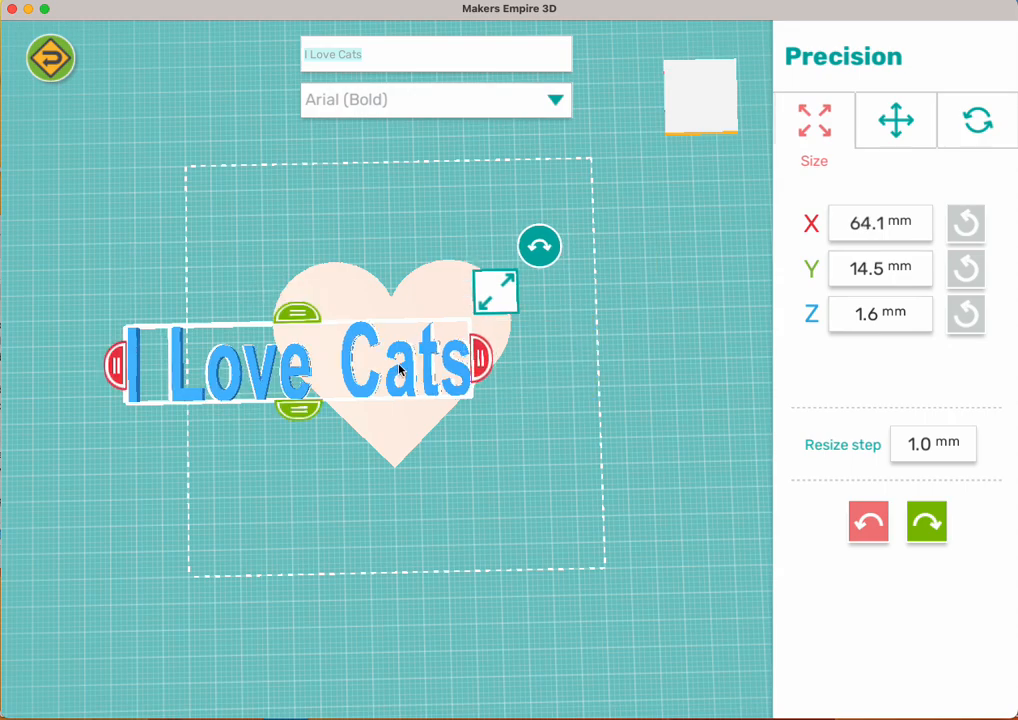
drag(407, 366, 466, 345)
drag(541, 338, 494, 338)
drag(336, 290, 336, 329)
drag(505, 363, 448, 359)
drag(357, 372, 436, 355)
click(434, 354)
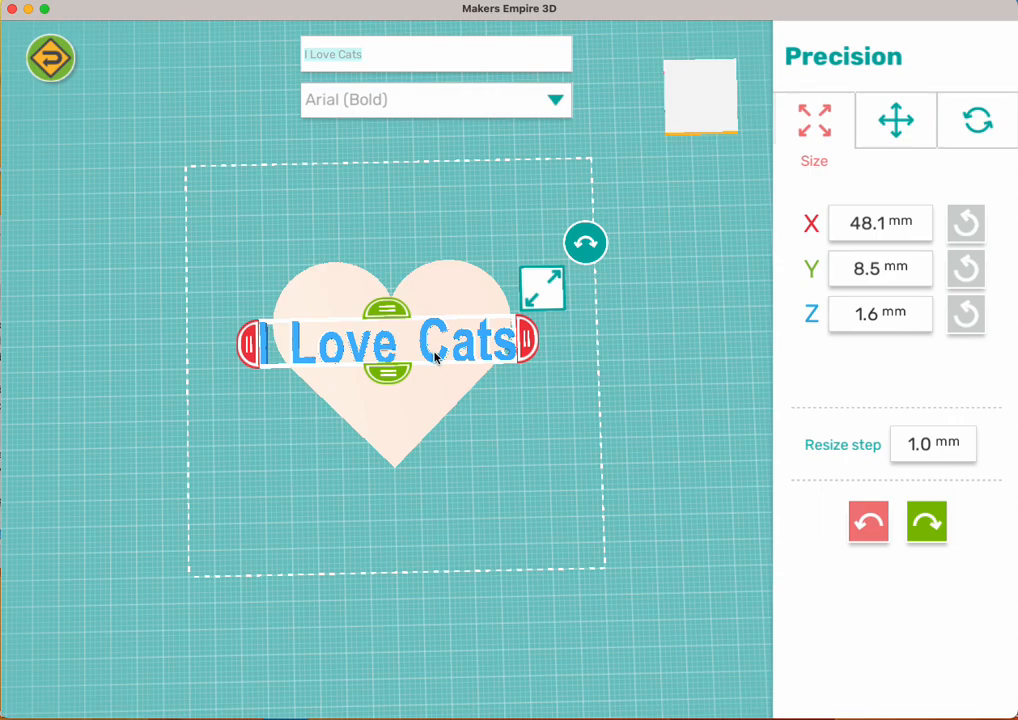
- Clear the entire wording of the "I Love Cats" text object on the heart and deselect it
key(BackSpace)
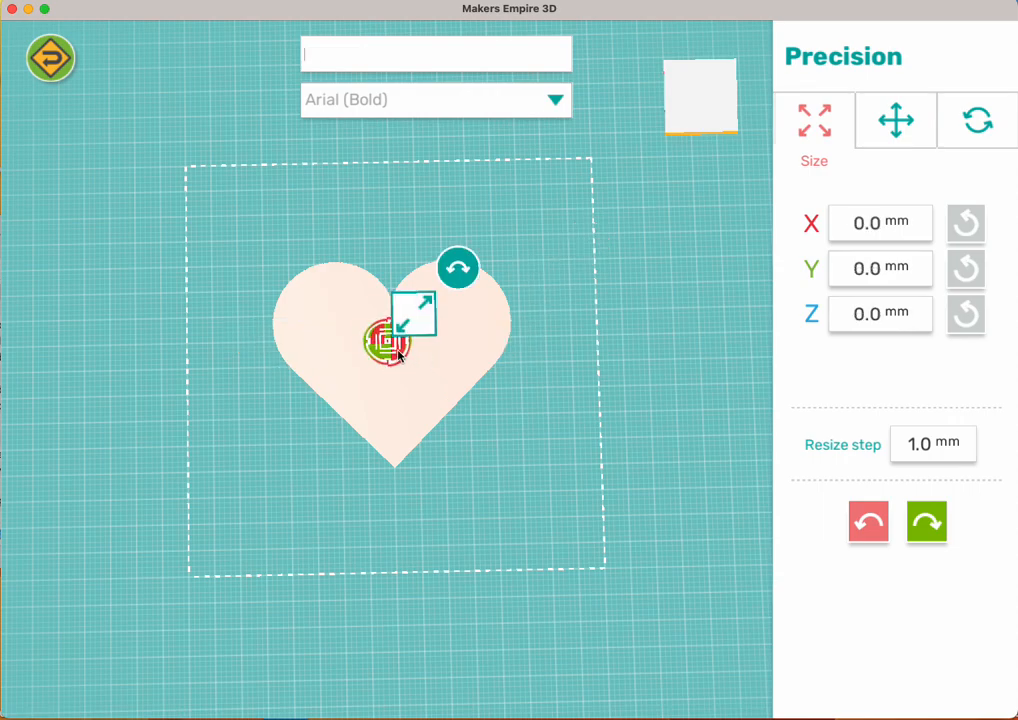
click(408, 358)
click(465, 463)
drag(475, 520, 499, 318)
click(396, 348)
drag(443, 527, 416, 702)
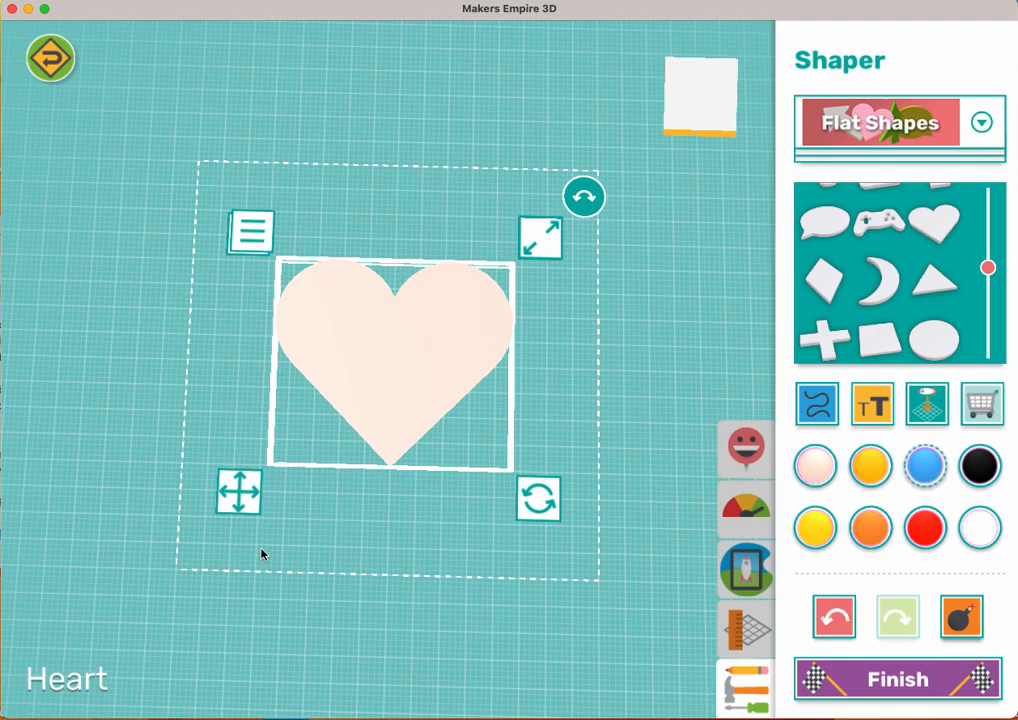
click(239, 491)
drag(364, 527, 364, 561)
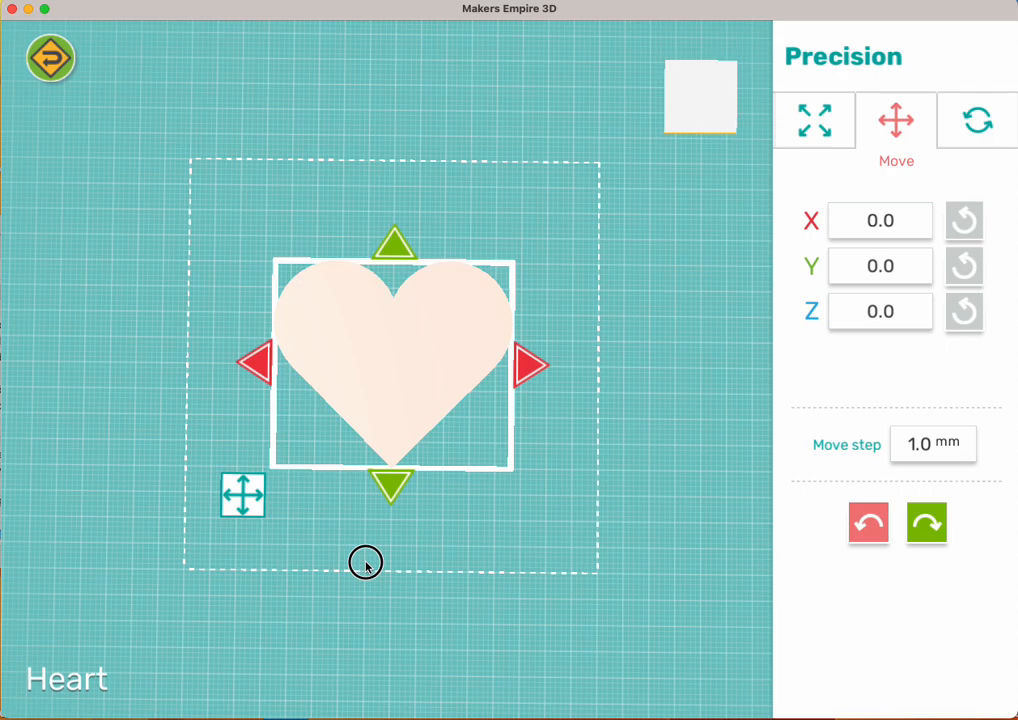
click(241, 493)
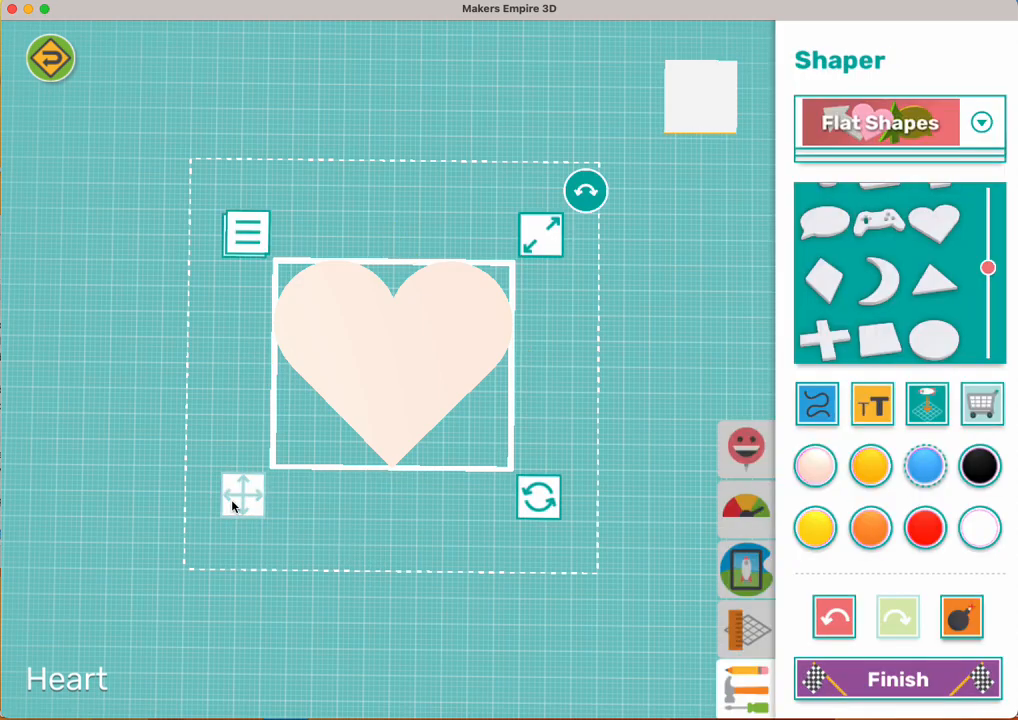
- Add blue 3D text reading "Cats" over the heart and shrink it to about 27.8 mm along X and 9.2 mm along Y
click(874, 406)
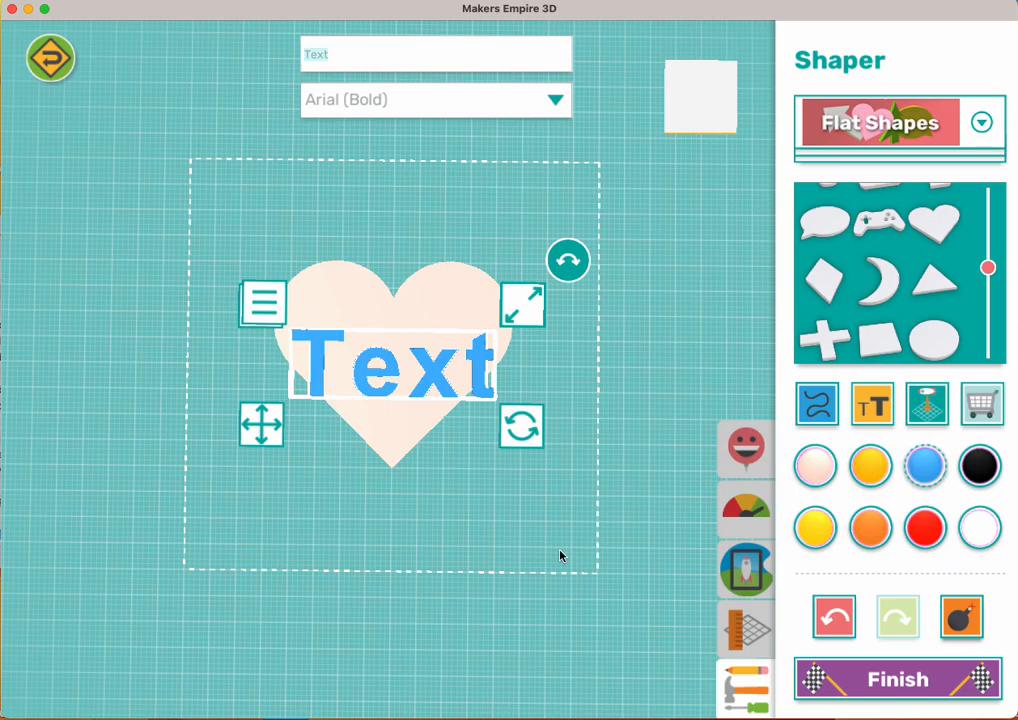
text(Ca)
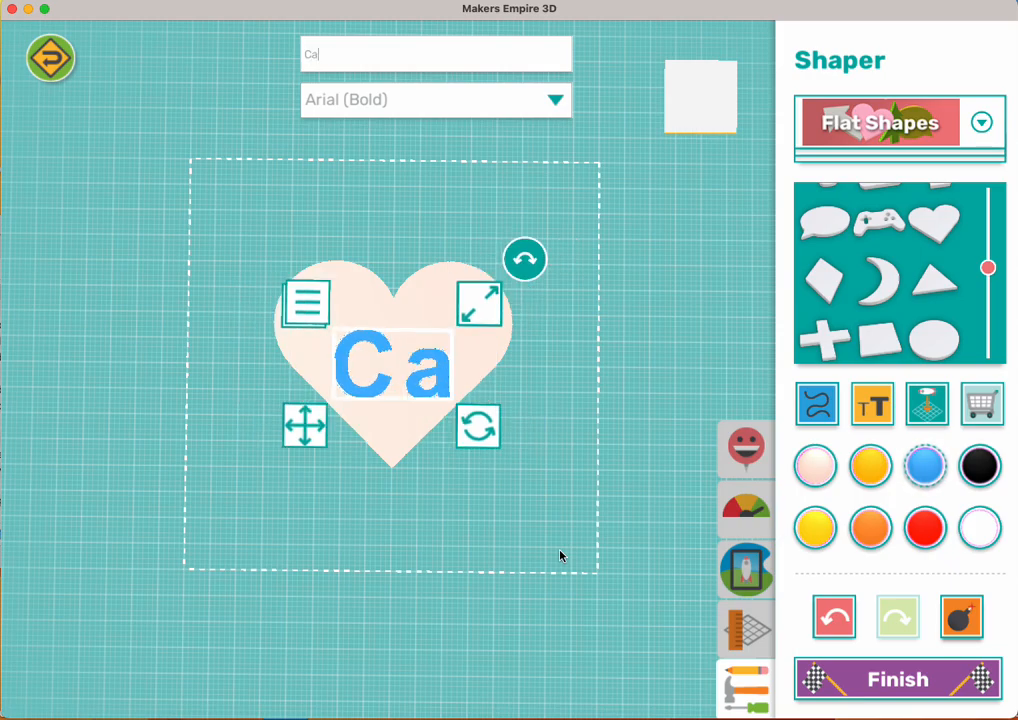
text(ts)
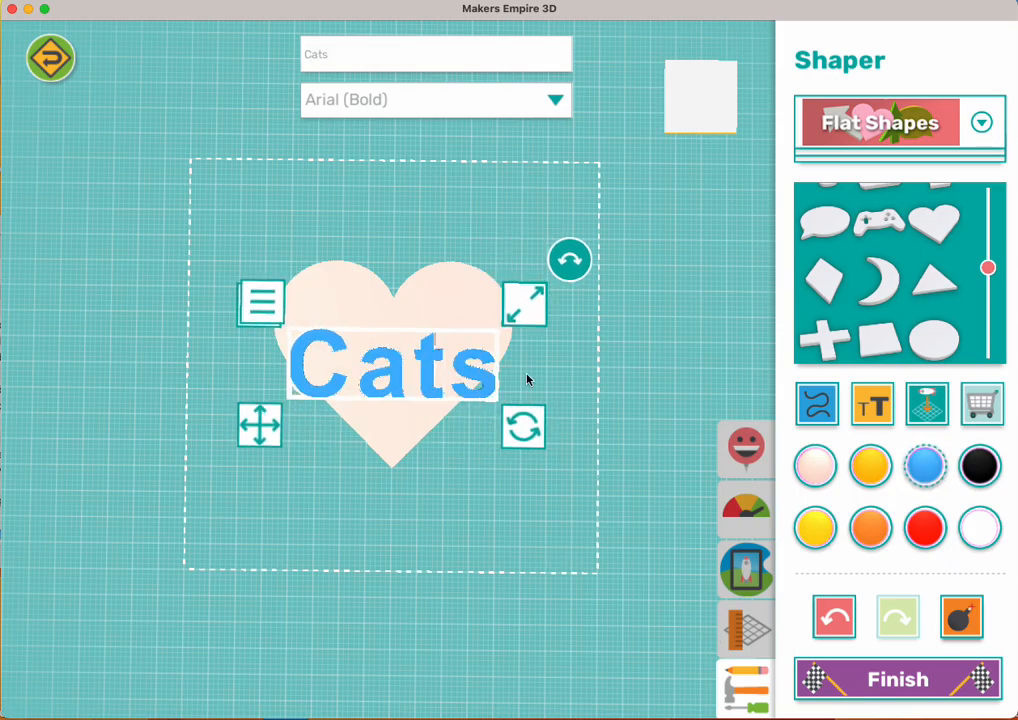
click(536, 309)
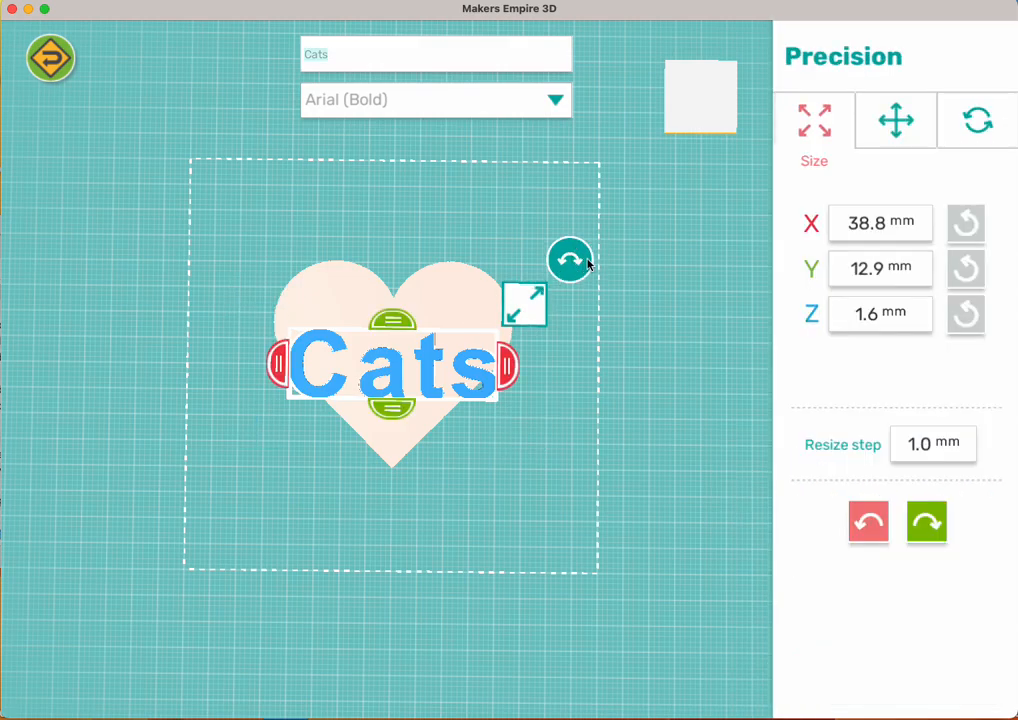
drag(536, 310, 518, 320)
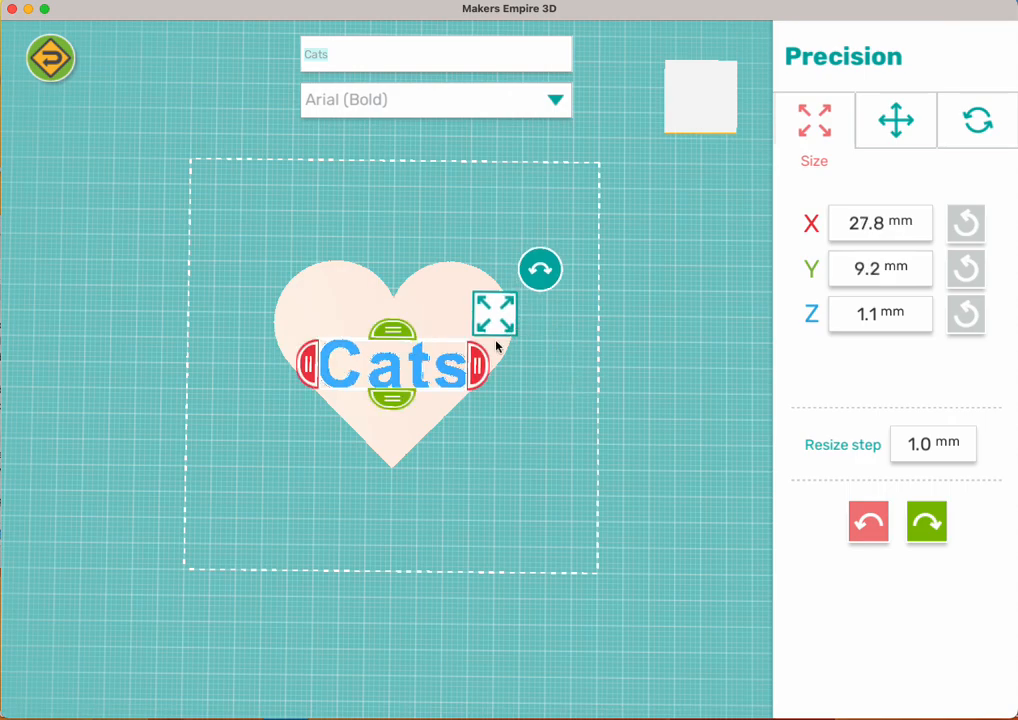
- Try to thicken the "Cats" text by stretching its height freehand, and undo the stretch
drag(457, 495, 551, 285)
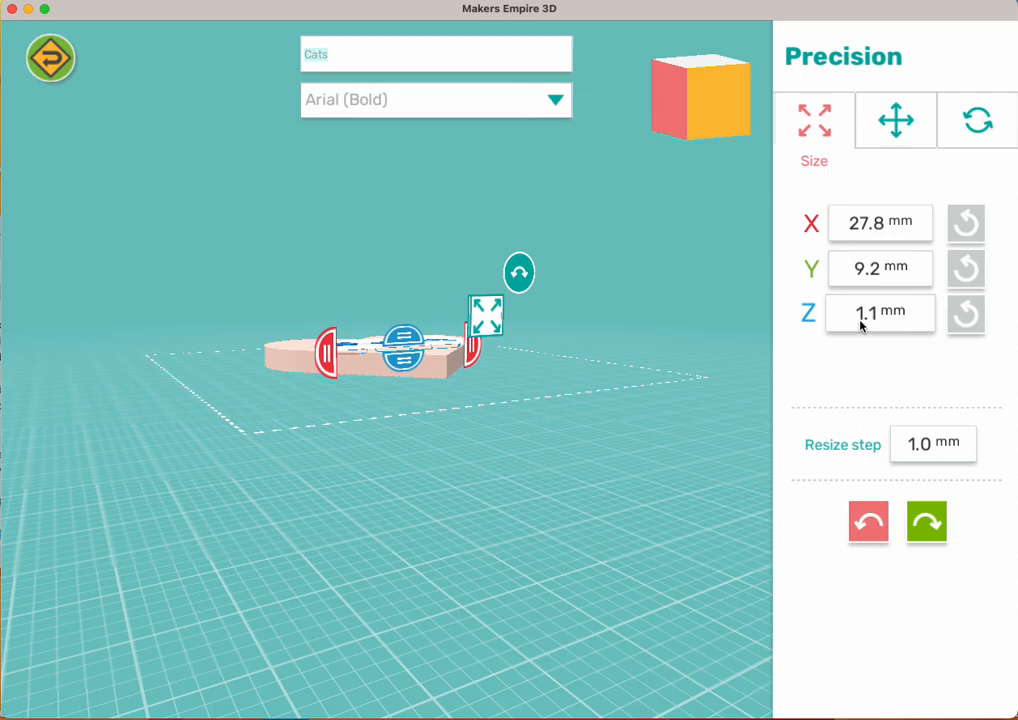
click(410, 429)
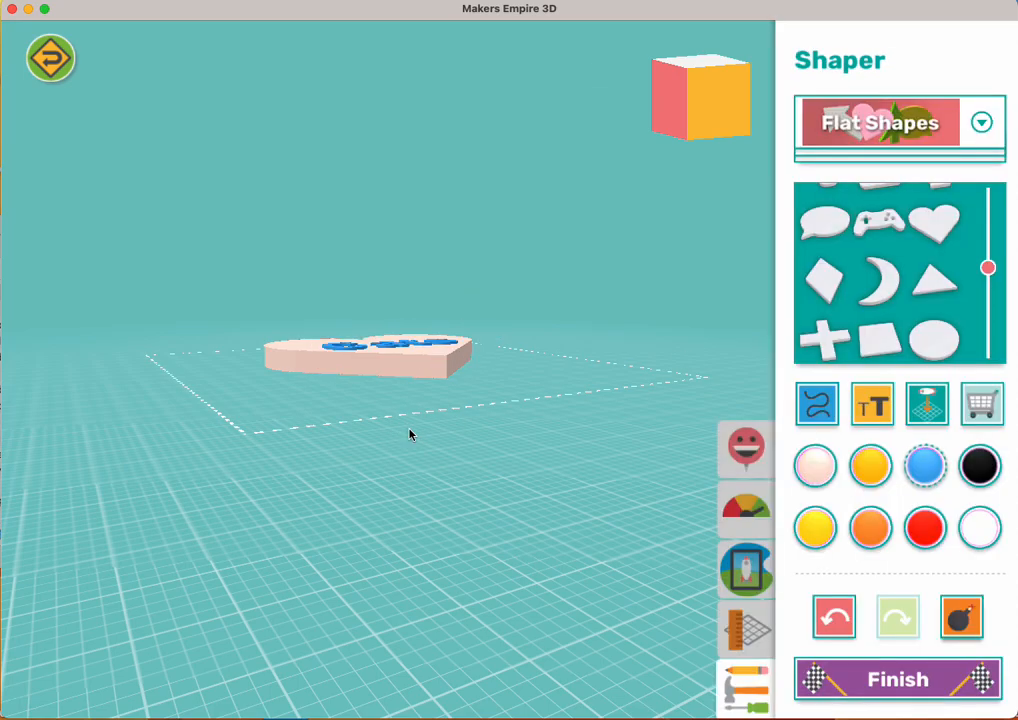
click(430, 346)
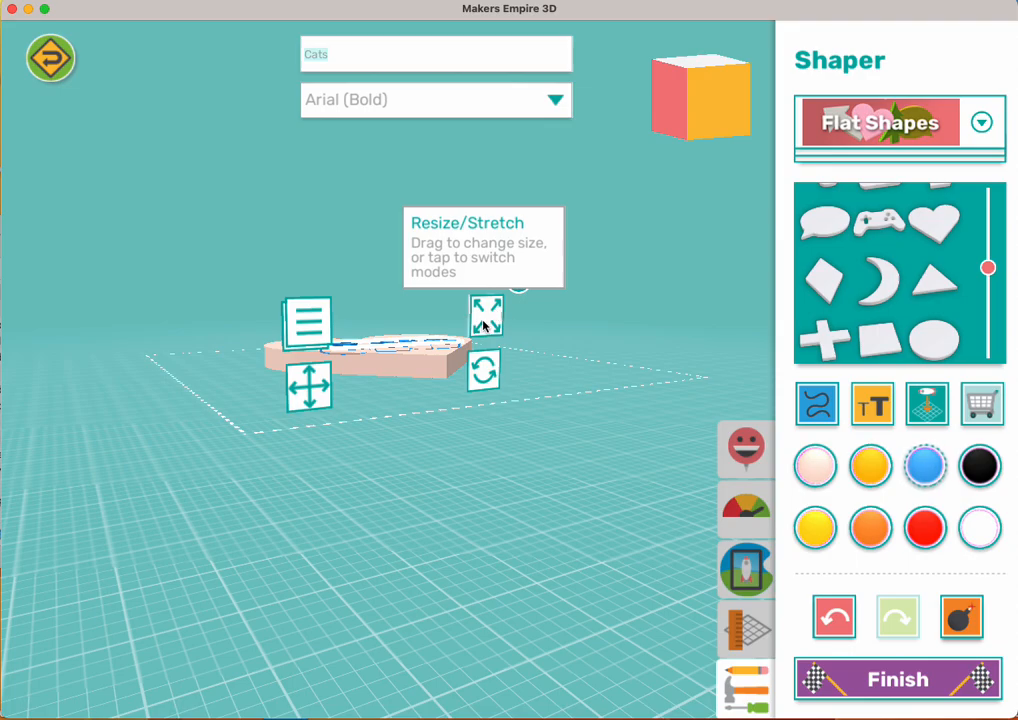
click(484, 324)
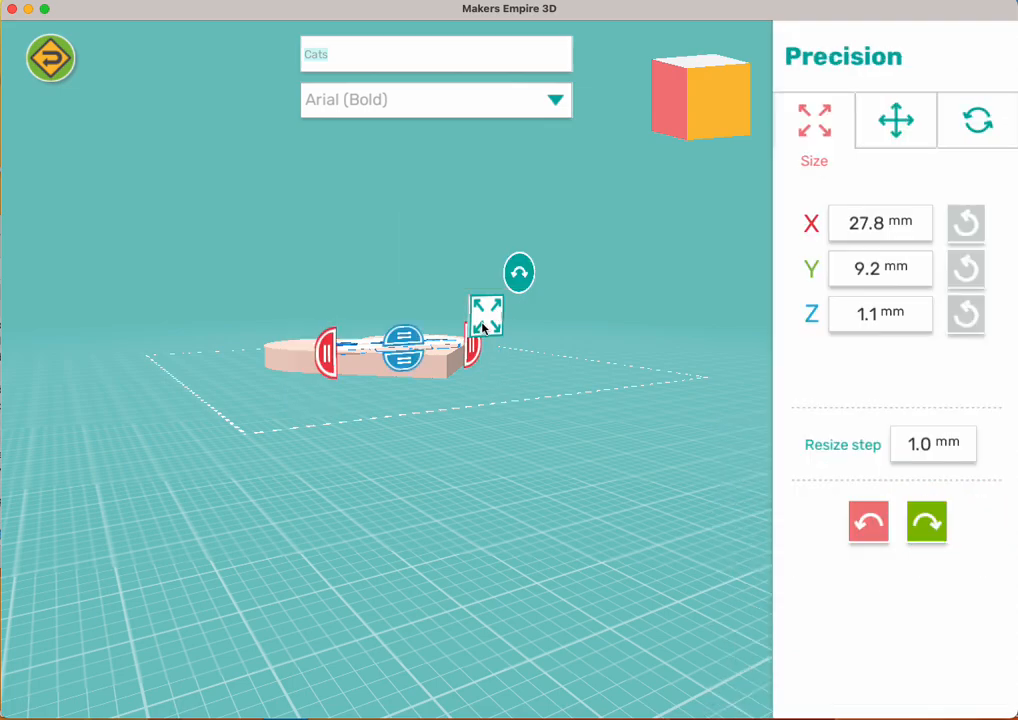
drag(429, 431, 427, 527)
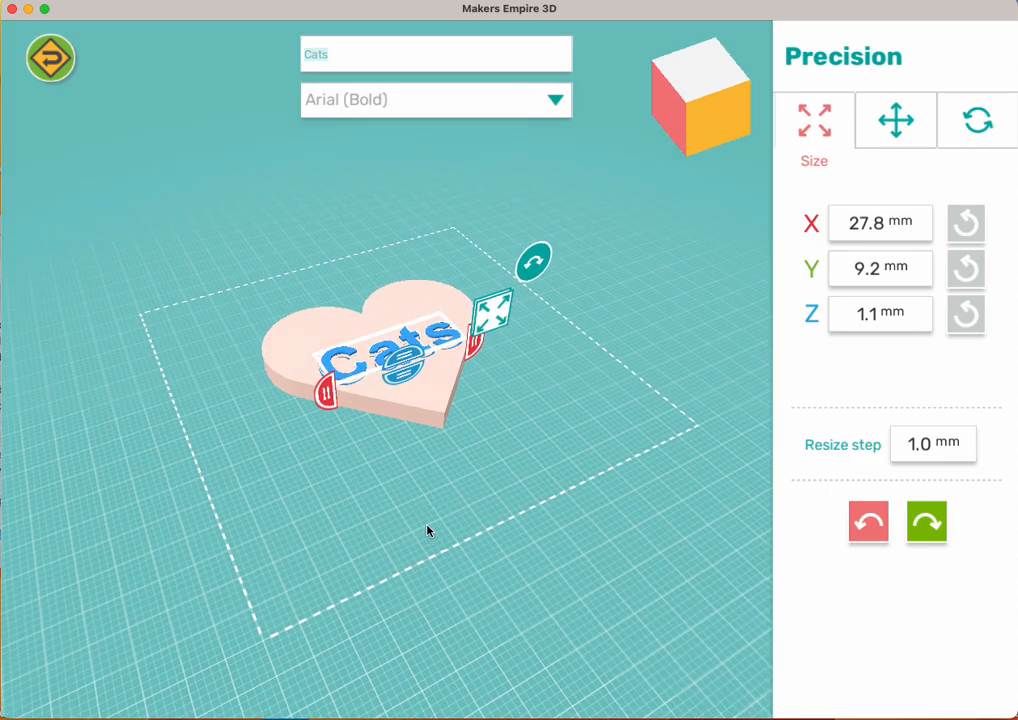
click(404, 357)
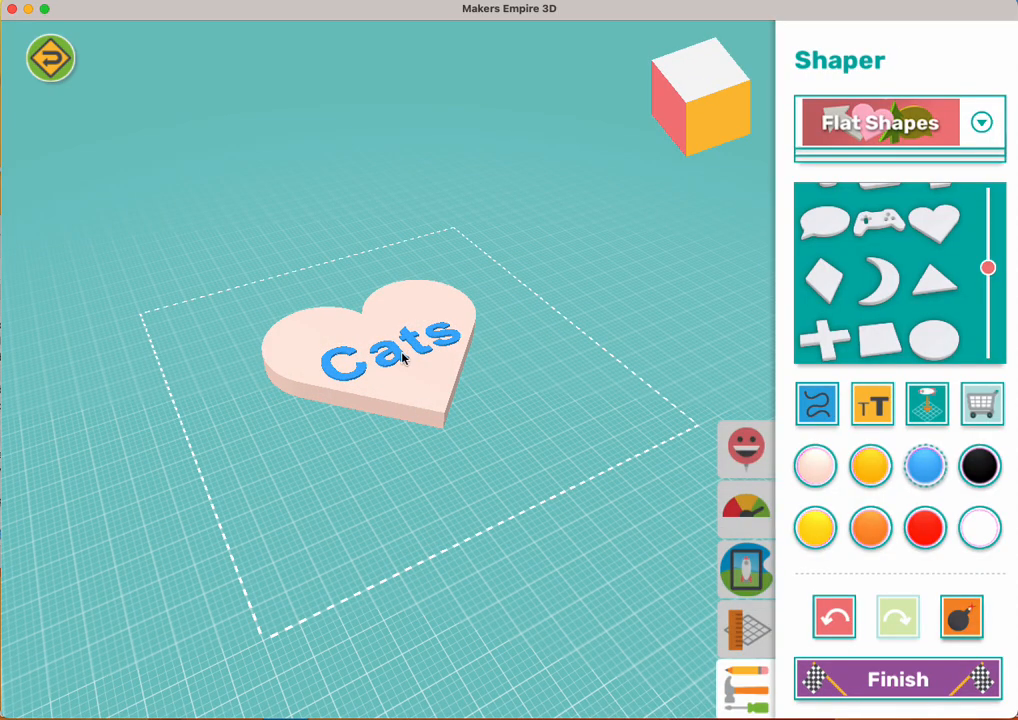
click(405, 353)
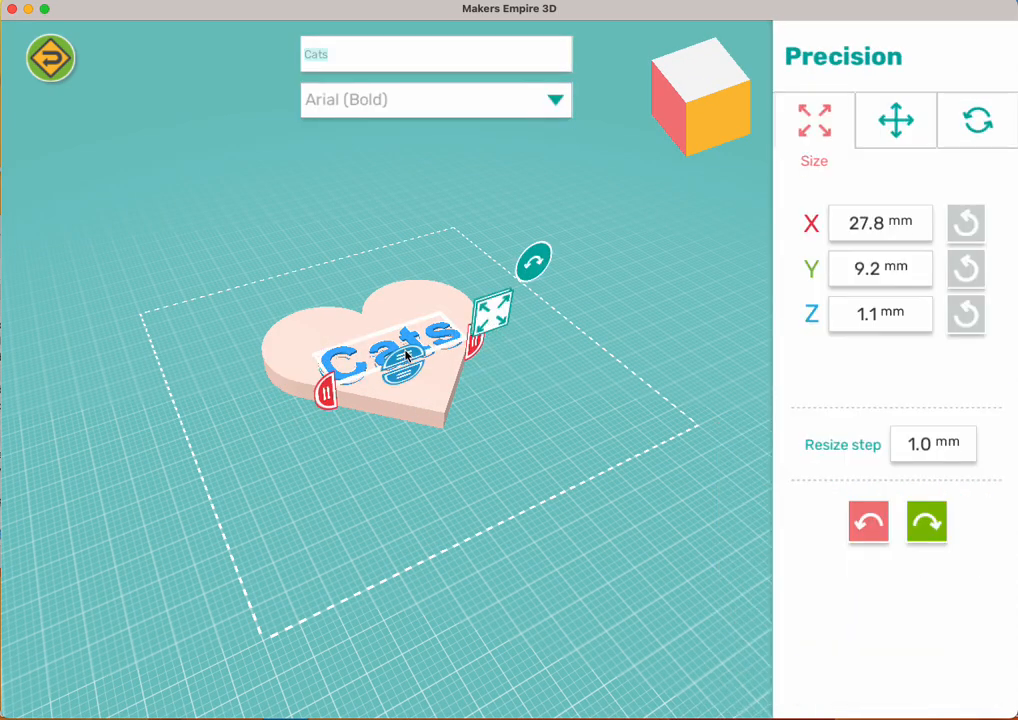
mouse_move(405, 348)
mouse_down()
mouse_move(404, 318)
mouse_move(423, 377)
mouse_move(407, 334)
mouse_up()
click(867, 520)
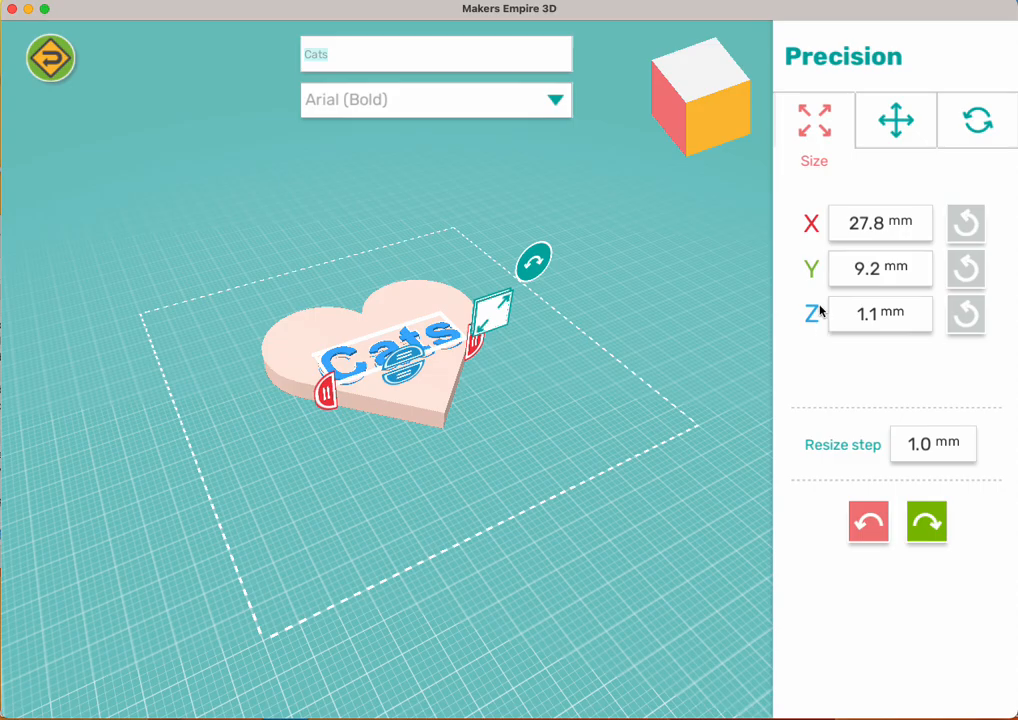
- Set the "Cats" text's Z size to 3 mm
click(866, 316)
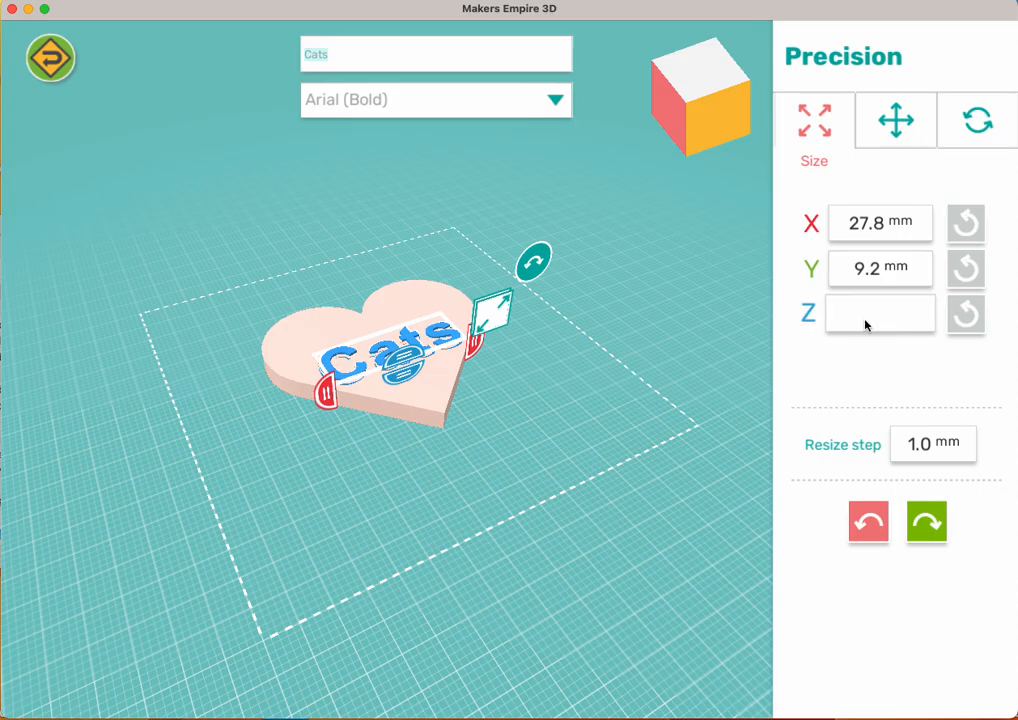
text(3)
key(Return)
click(525, 427)
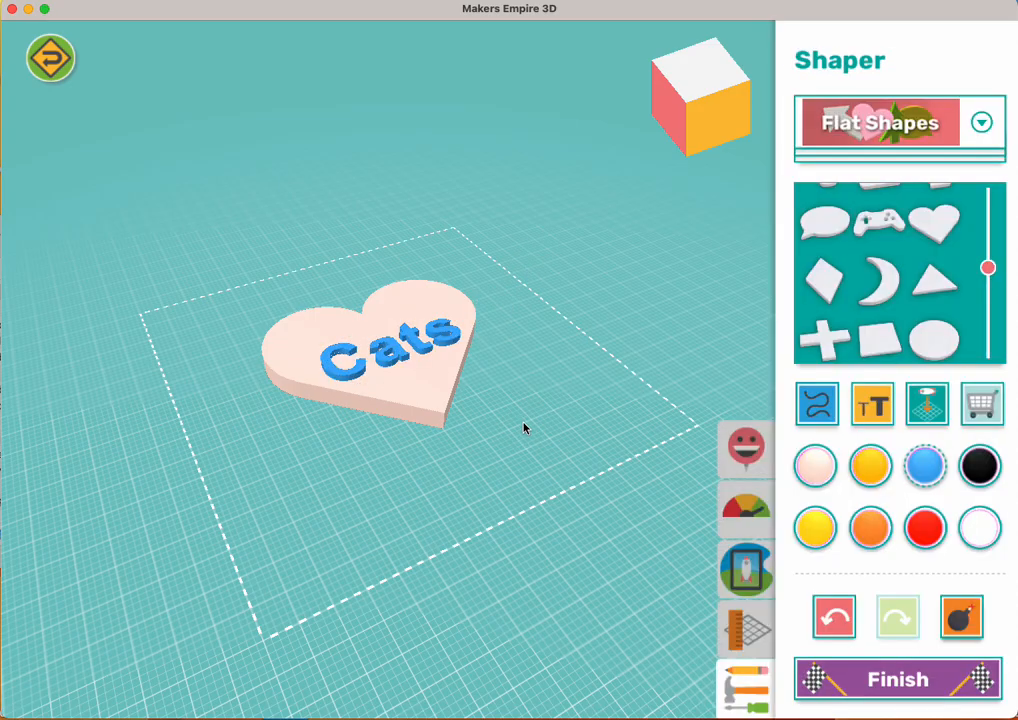
- Duplicate the "Cats" text and move the copy directly above the original on the heart
drag(522, 397, 469, 530)
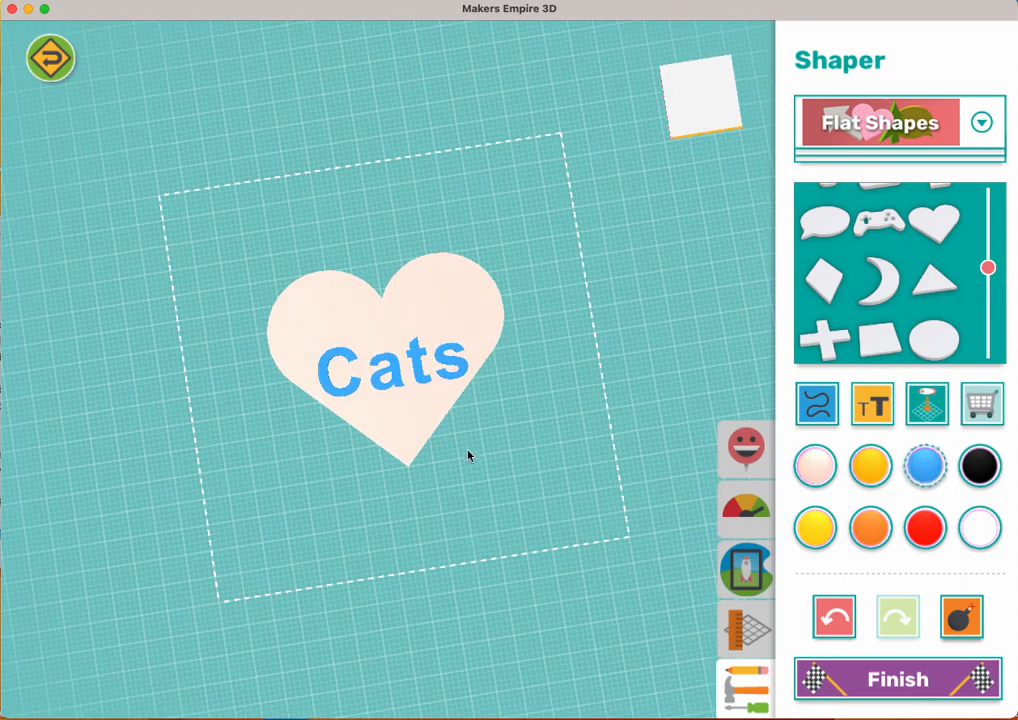
click(422, 379)
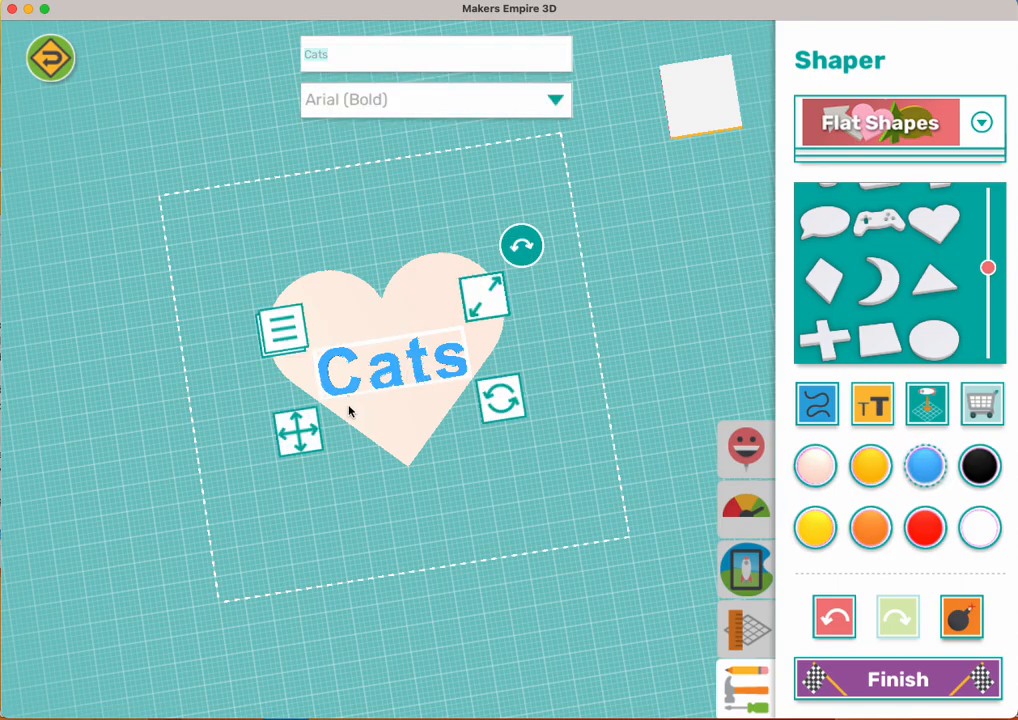
click(281, 335)
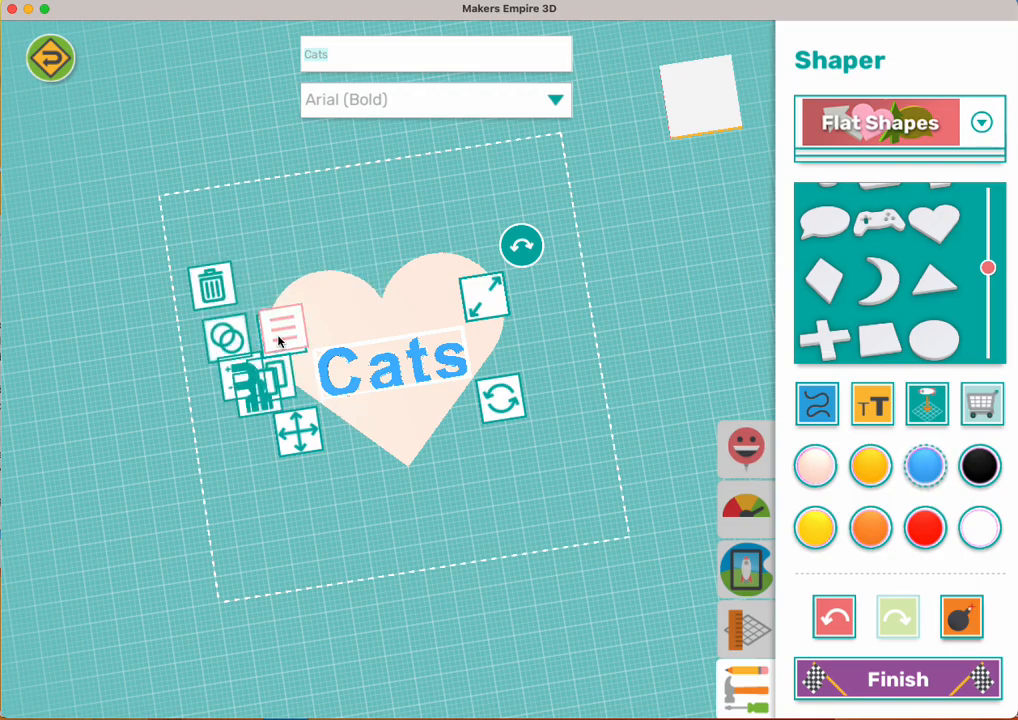
click(282, 334)
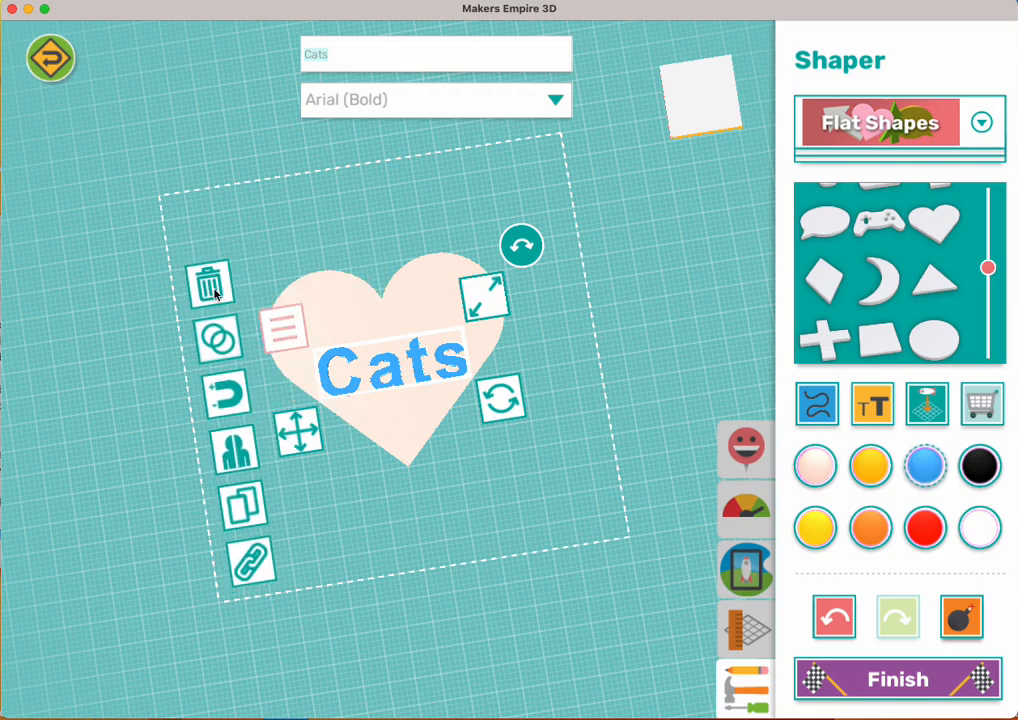
click(241, 507)
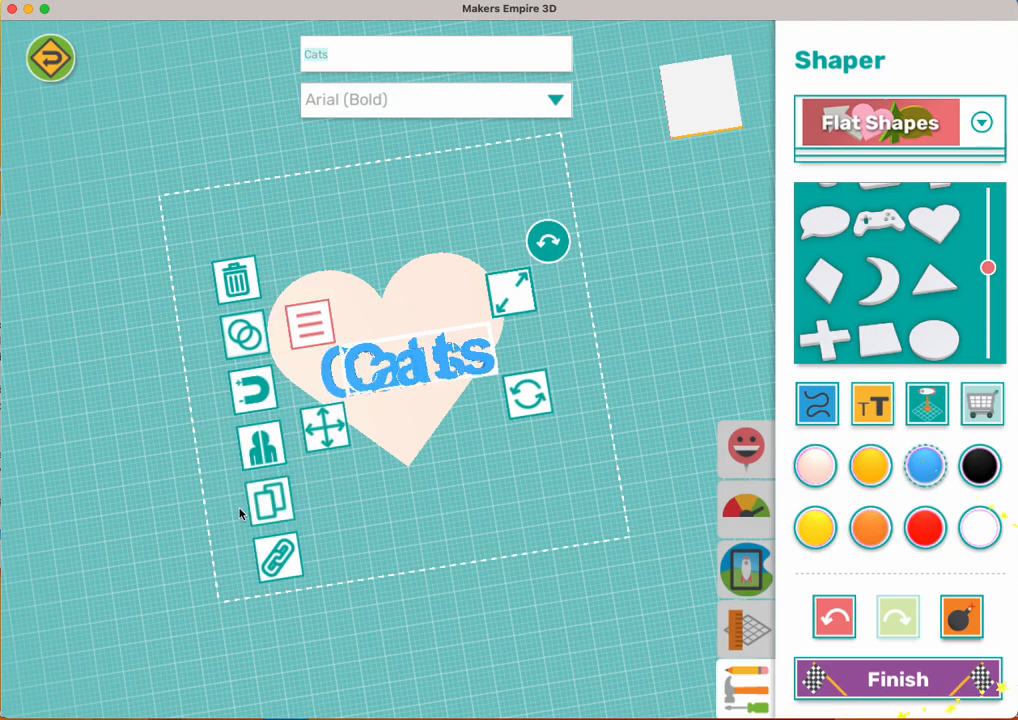
drag(327, 432, 276, 367)
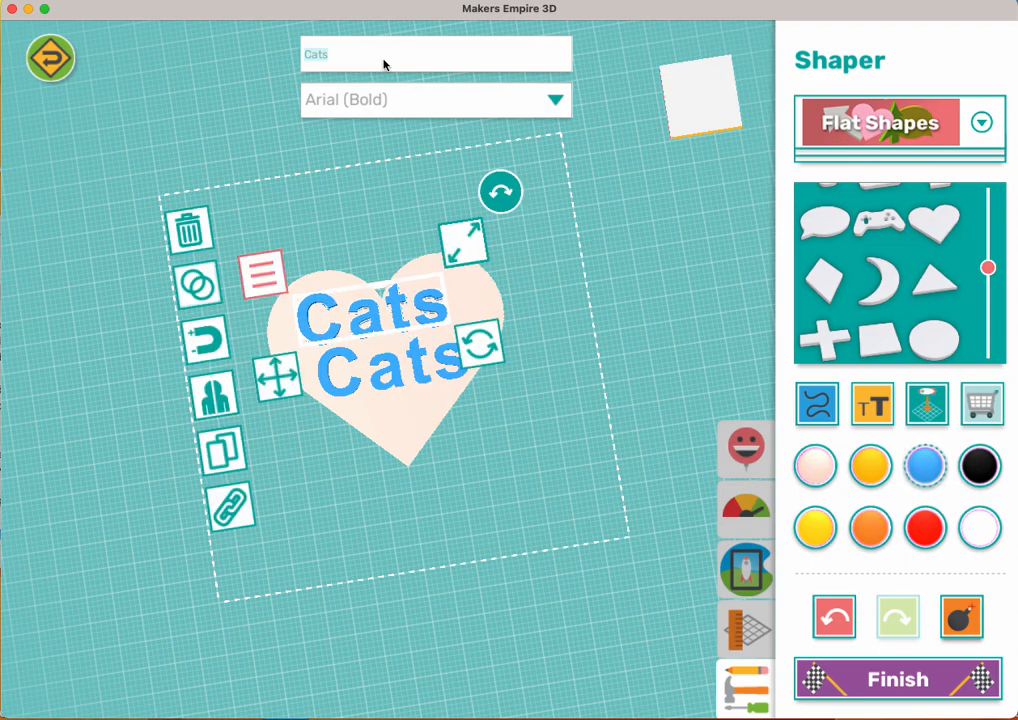
- Change the upper text copy's wording to "I" and position it on the heart's left lobe above "Cats"
key(BackSpace)
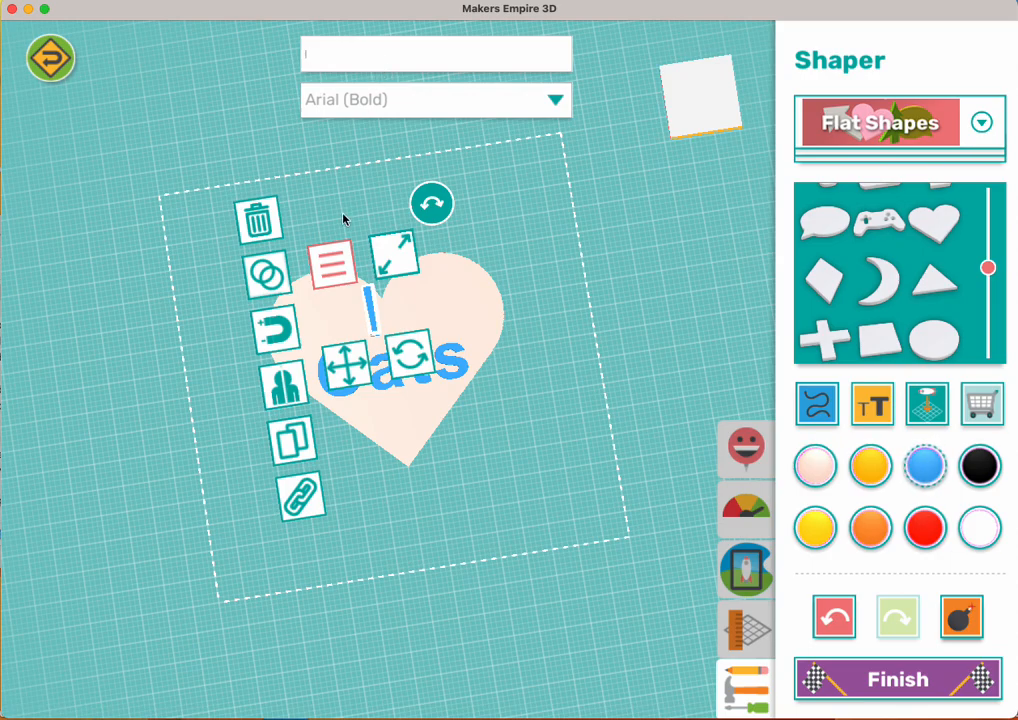
click(345, 372)
mouse_move(345, 374)
mouse_down()
mouse_move(279, 375)
mouse_move(298, 364)
mouse_up()
click(438, 448)
drag(333, 317, 347, 315)
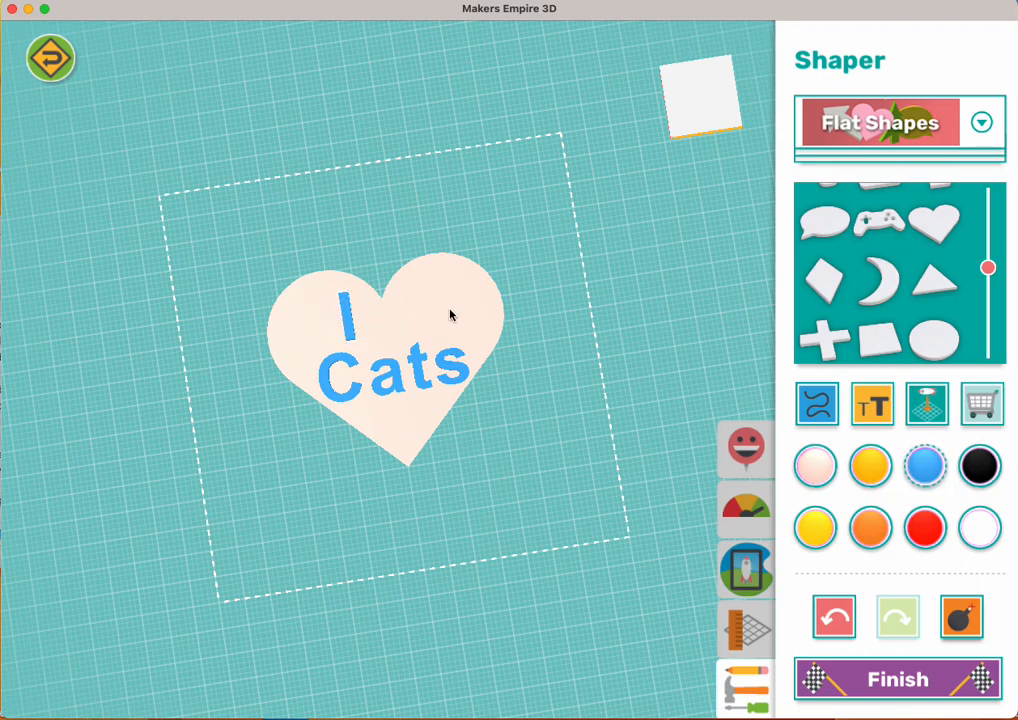
- Add a blue Heart shape over the design and shrink it to about 12.3 mm along X and 10.6 mm along Y
drag(586, 477, 573, 519)
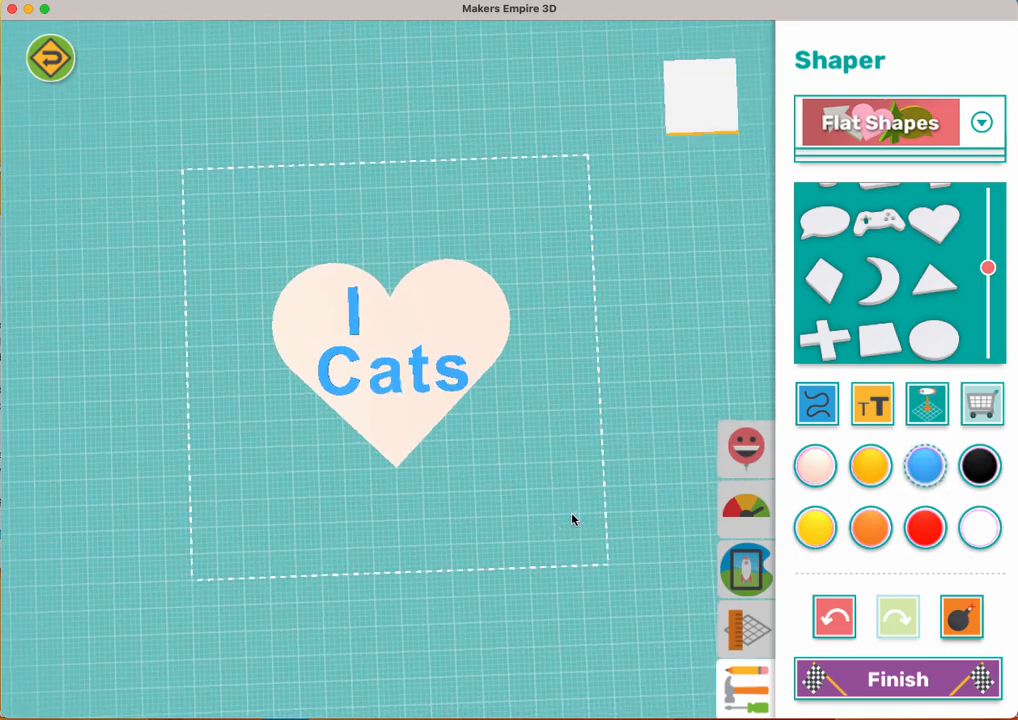
drag(934, 224, 393, 362)
drag(471, 286, 453, 314)
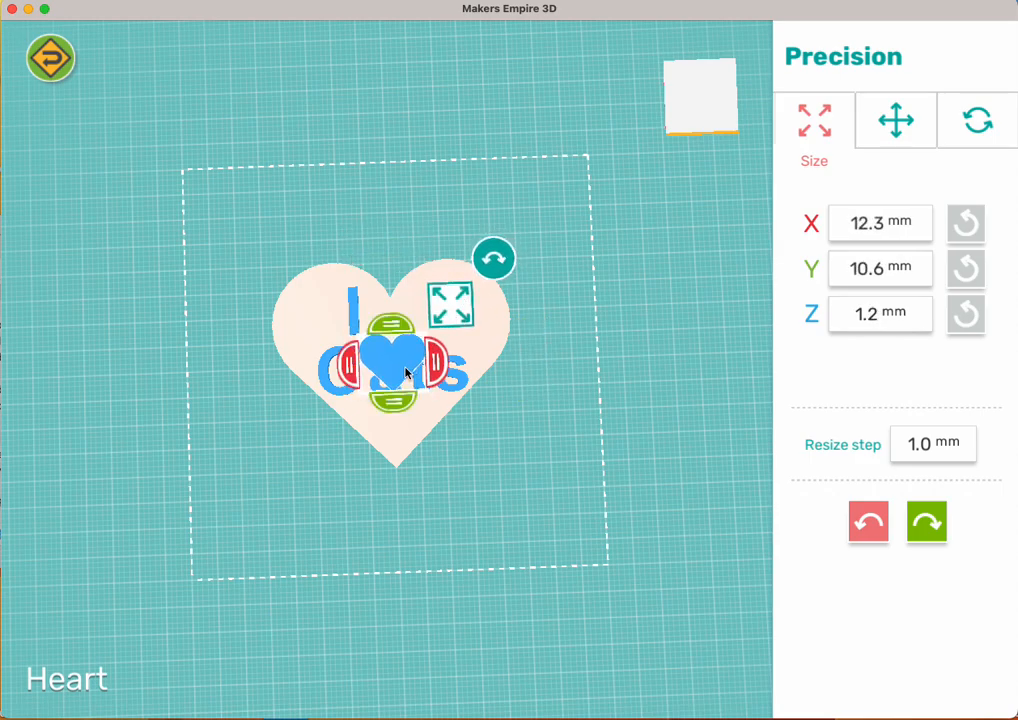
- Move the small blue heart onto the large heart's right lobe beside the "I" and adjust its size to fit above "Cats"
drag(406, 372, 432, 340)
click(458, 303)
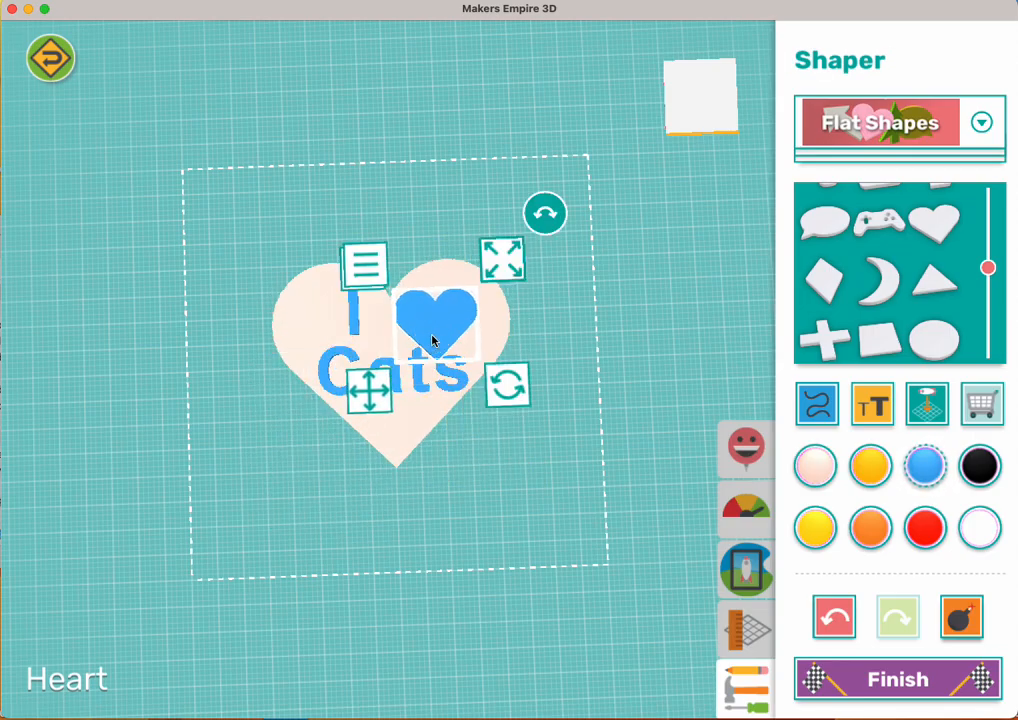
mouse_move(372, 396)
mouse_down()
mouse_move(411, 391)
mouse_move(375, 398)
mouse_move(379, 389)
mouse_up()
mouse_move(503, 278)
mouse_down()
mouse_move(504, 258)
mouse_move(497, 265)
mouse_up()
drag(372, 397, 372, 376)
click(528, 451)
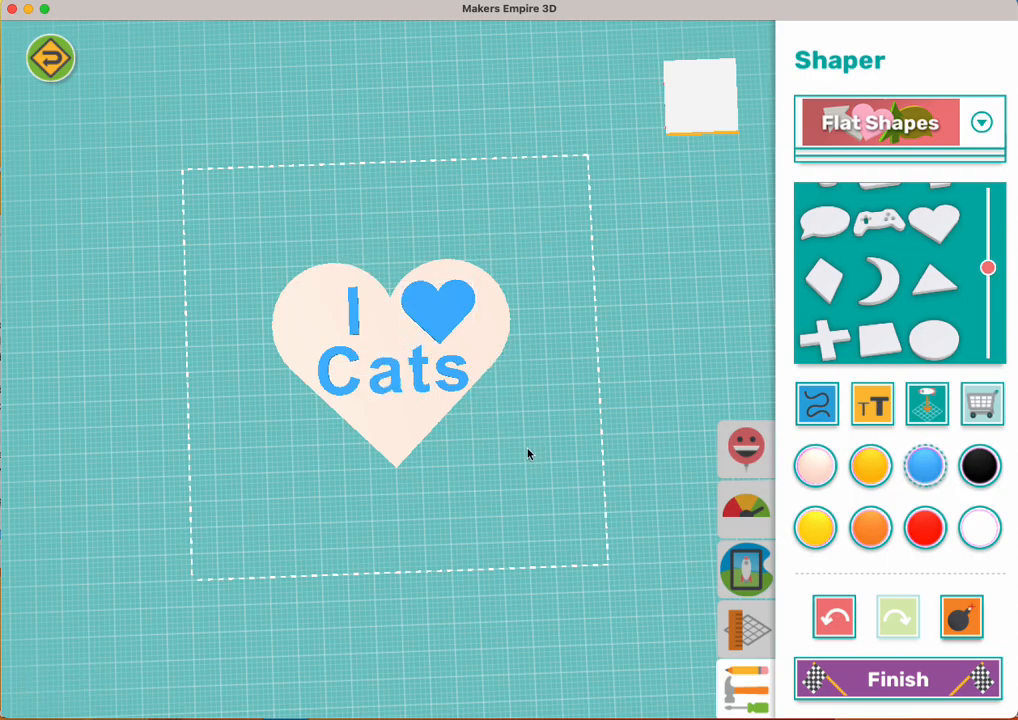
- Lower the floating small blue heart toward the large heart's top surface, to a Z position of about 3.3
mouse_move(500, 516)
mouse_down()
mouse_move(568, 311)
mouse_move(602, 296)
mouse_move(423, 472)
mouse_move(532, 472)
mouse_move(595, 447)
mouse_move(602, 466)
mouse_move(635, 474)
mouse_move(200, 682)
mouse_move(257, 711)
mouse_move(380, 490)
mouse_move(502, 493)
mouse_move(509, 504)
mouse_up()
click(355, 325)
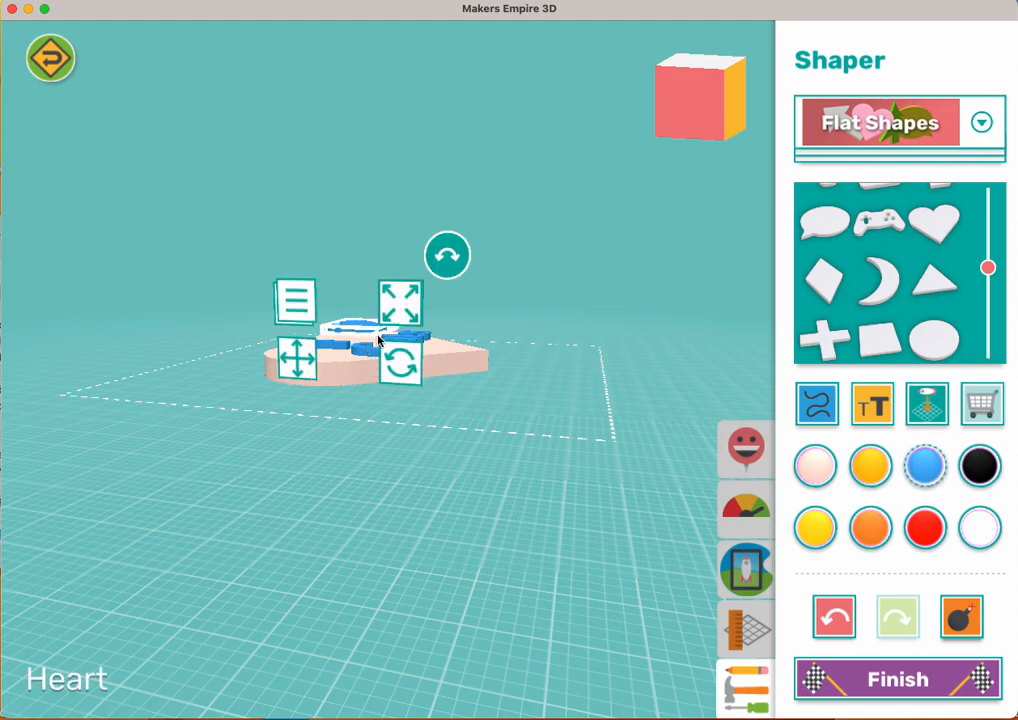
click(297, 362)
drag(297, 372, 300, 380)
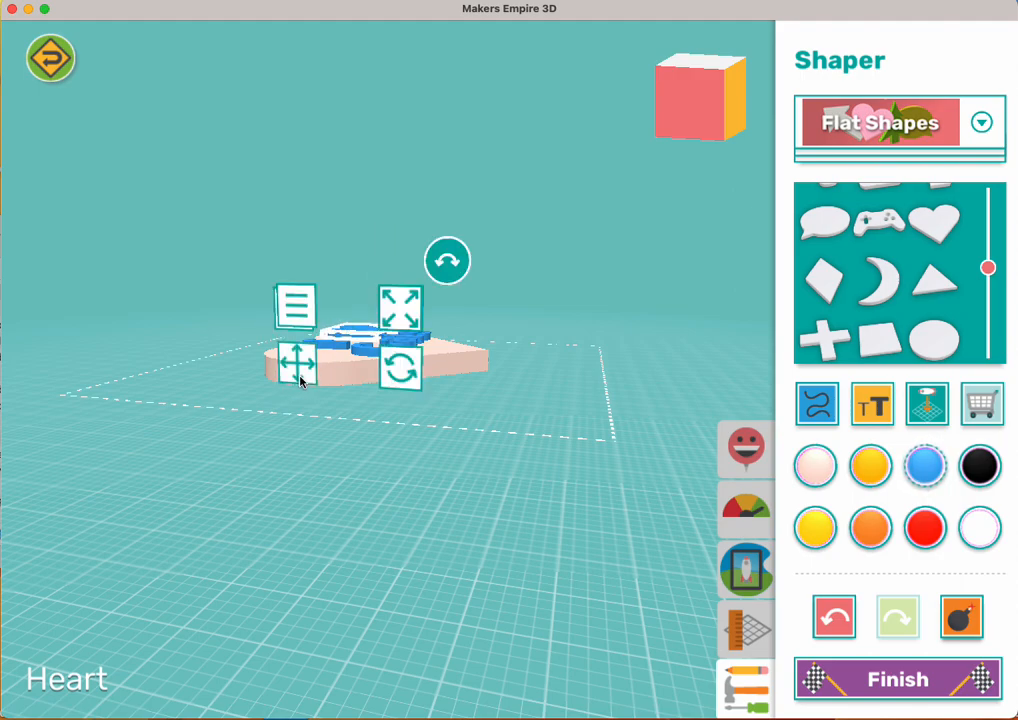
click(401, 438)
drag(401, 438, 693, 420)
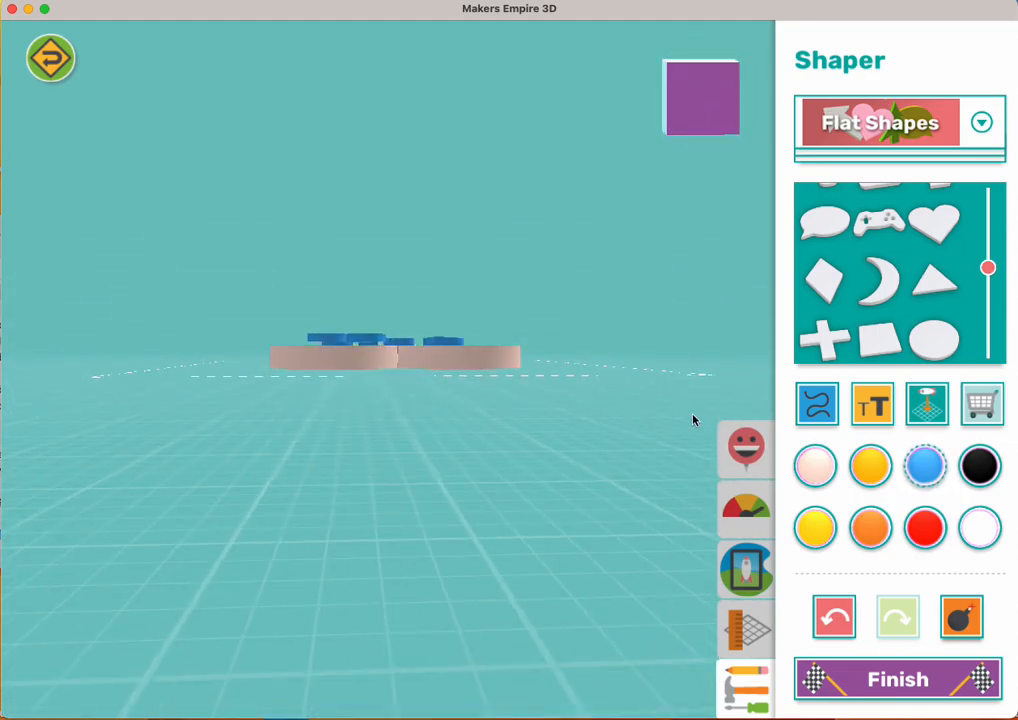
click(340, 350)
drag(277, 380, 277, 387)
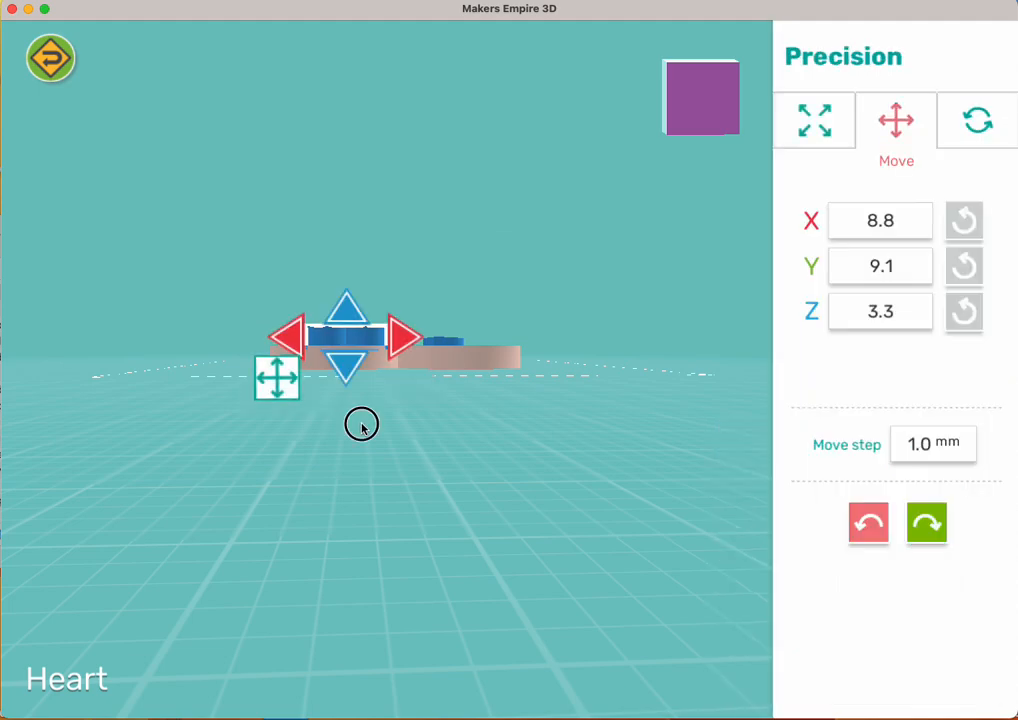
- Lower the small blue heart to a Z position of 2.3 so it rests on the large heart
drag(361, 422, 361, 452)
click(346, 387)
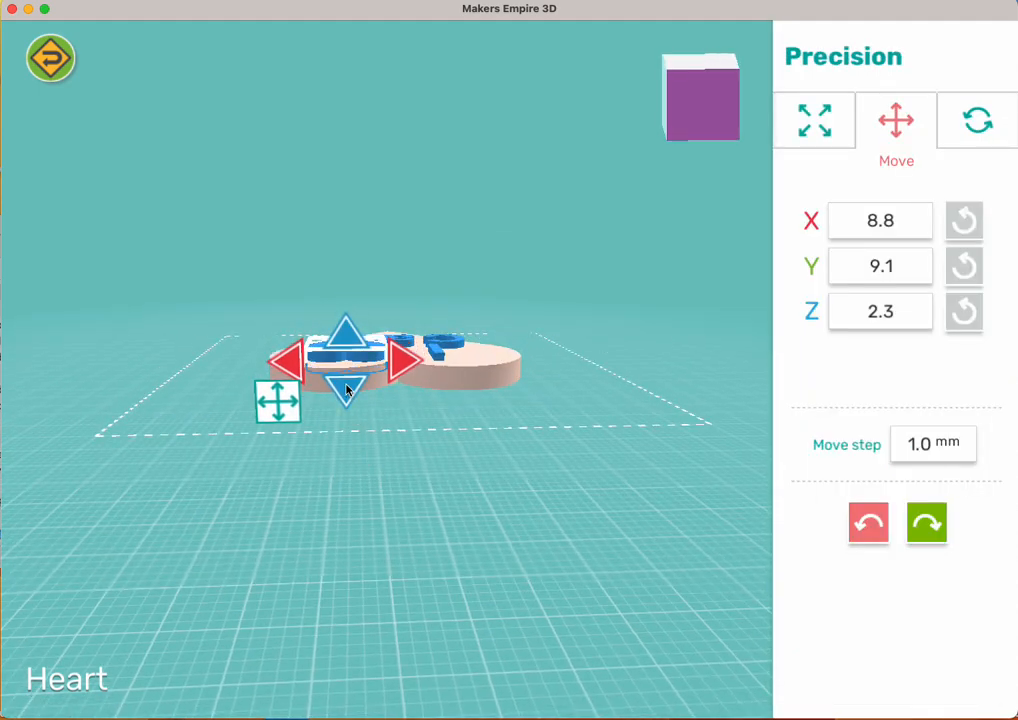
click(438, 466)
click(375, 352)
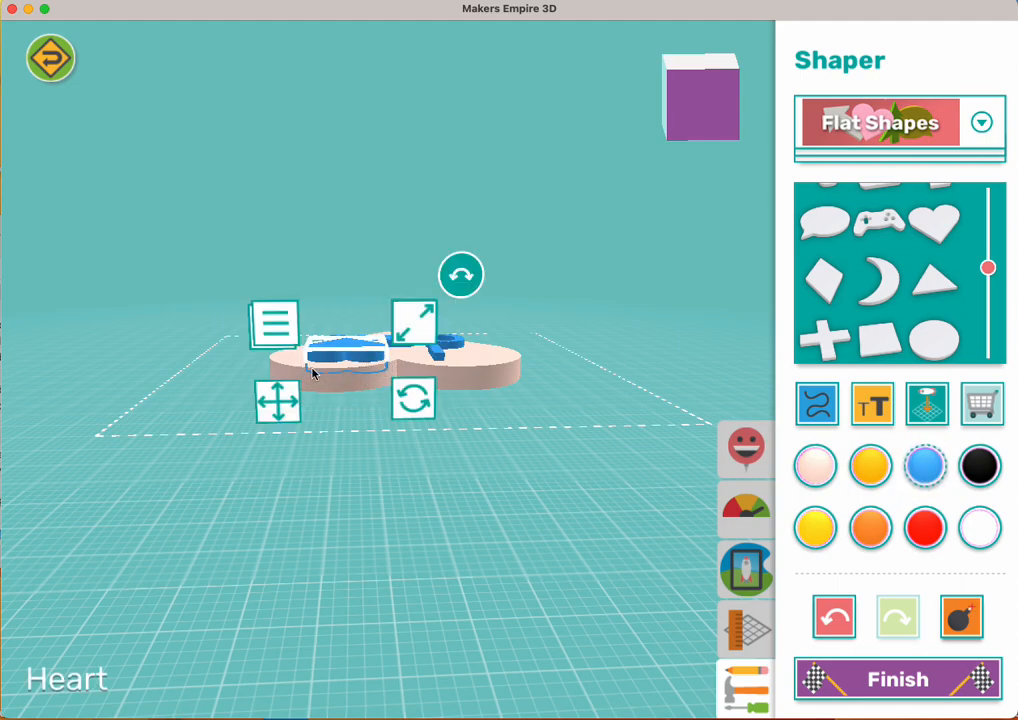
drag(486, 493, 527, 538)
drag(450, 635, 387, 658)
drag(519, 527, 511, 625)
click(513, 538)
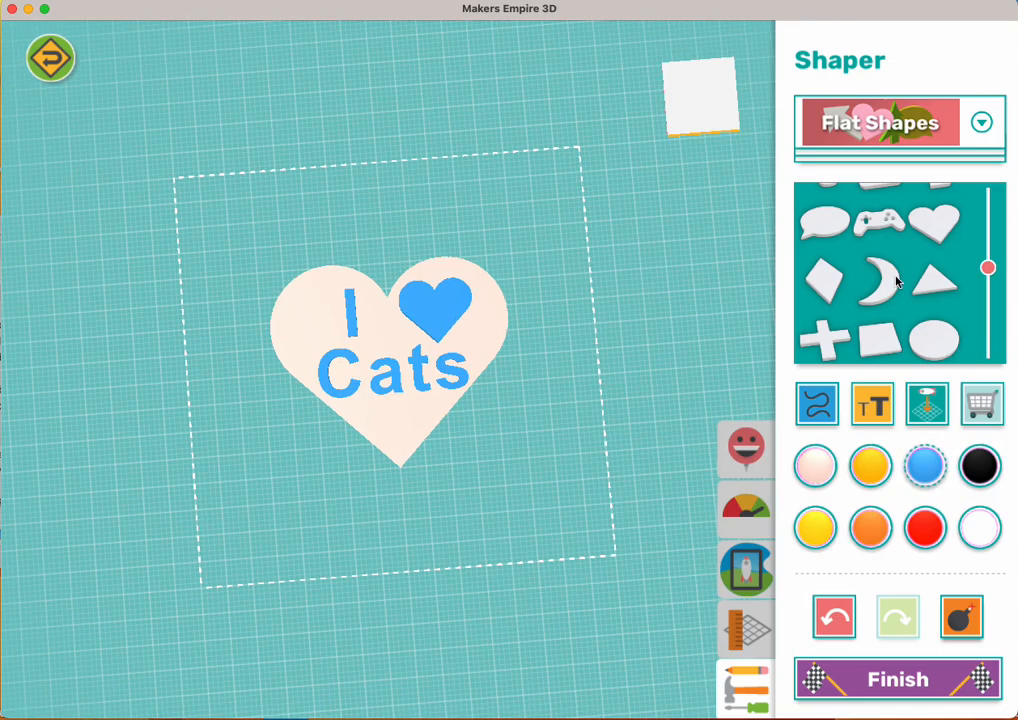
- Increase the "Cats" text's thickness along Z to 4.0 mm
scroll(897, 282, up, 2)
scroll(897, 282, up, 2)
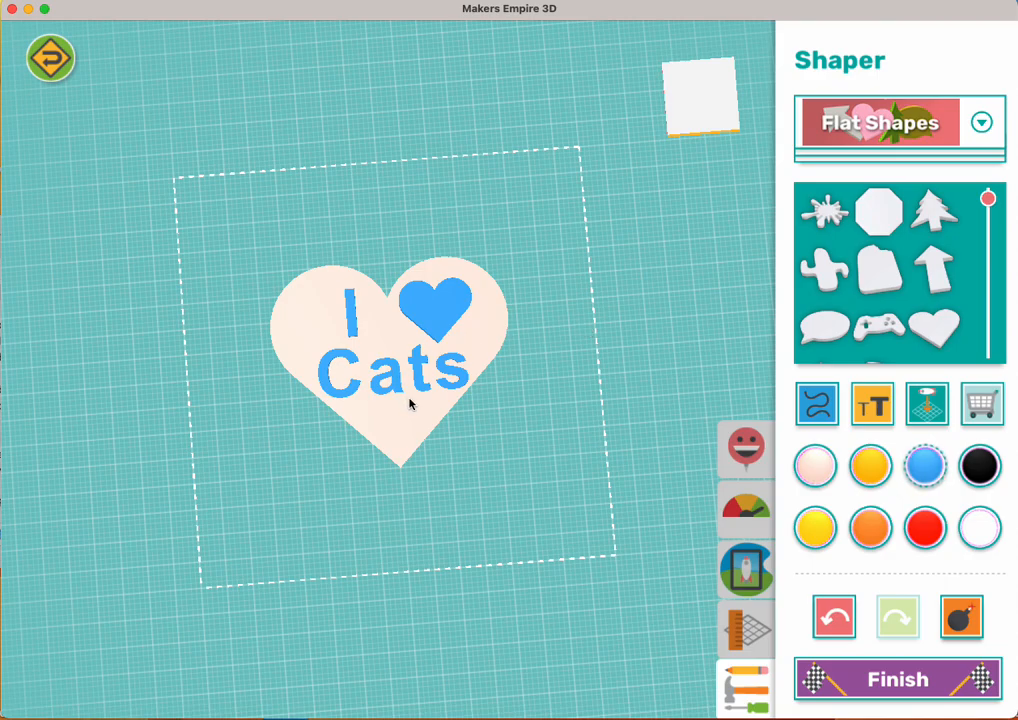
drag(439, 423, 489, 347)
click(489, 347)
drag(477, 439, 536, 452)
click(391, 349)
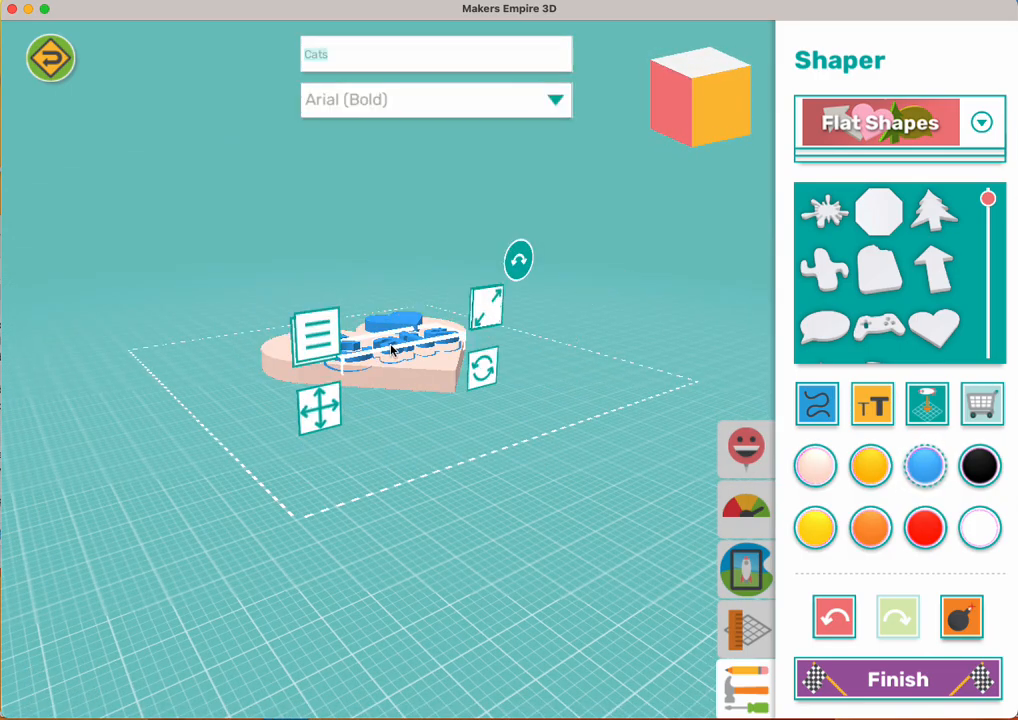
click(486, 306)
click(418, 337)
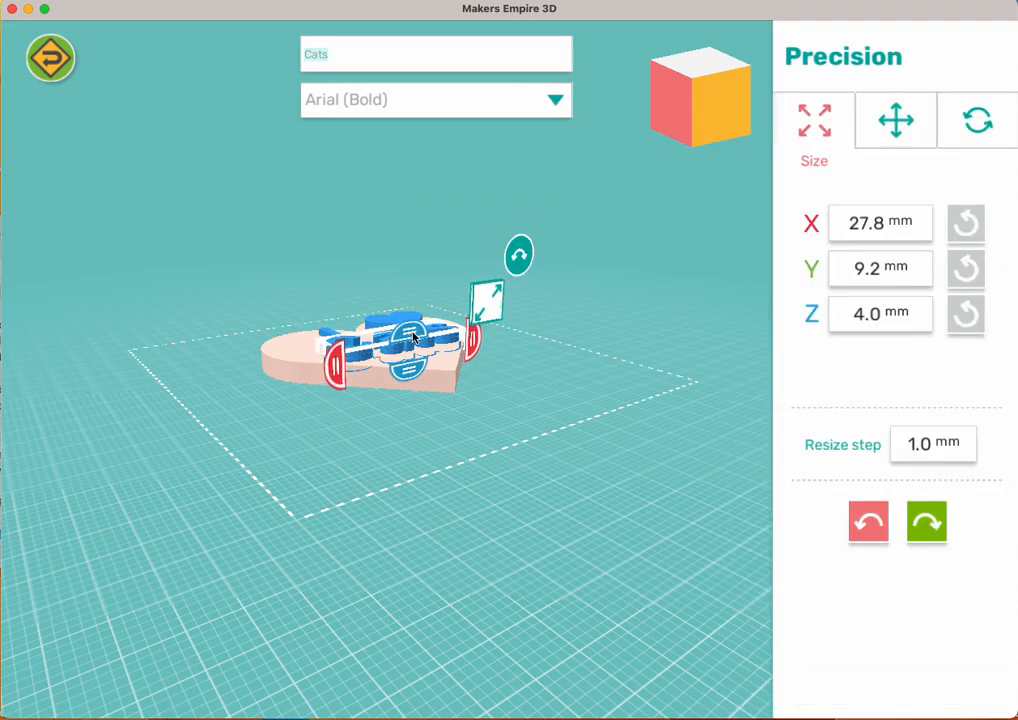
click(399, 442)
- Thicken the "I" text along Z in the same way, and return to a top view of the design
drag(454, 481, 528, 483)
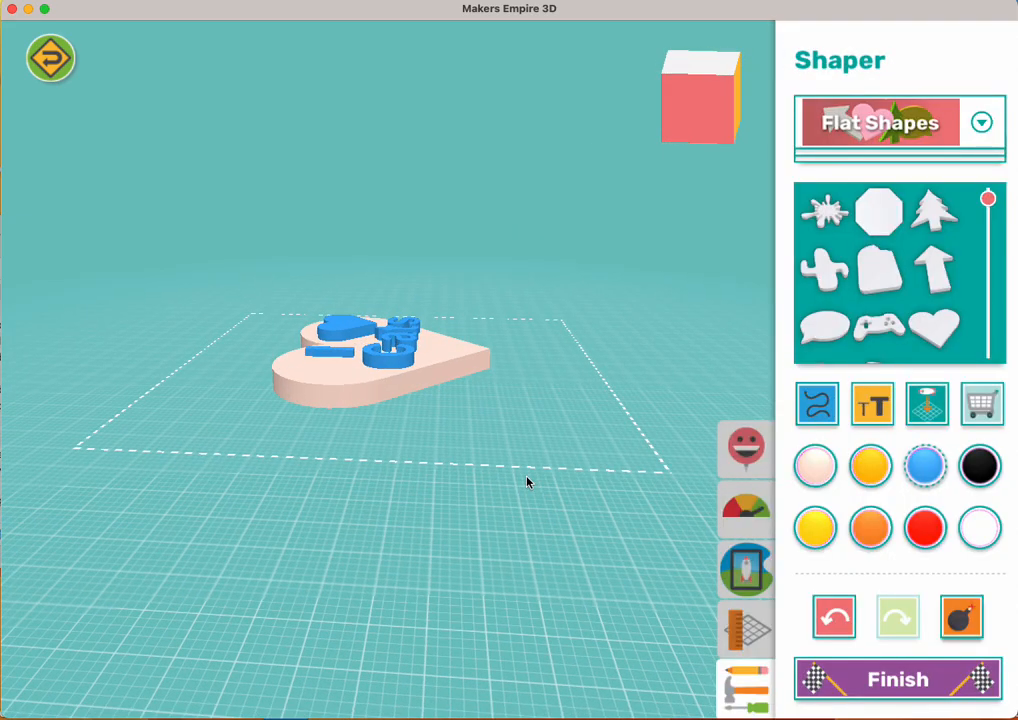
click(333, 355)
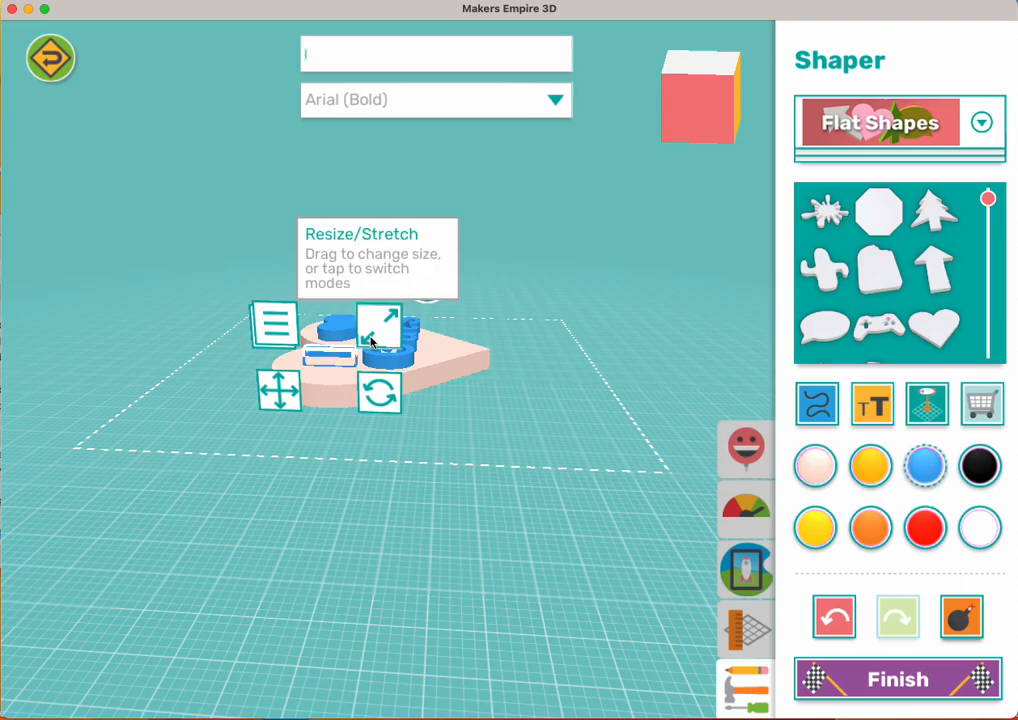
click(371, 339)
click(329, 345)
click(528, 424)
drag(528, 428, 377, 668)
drag(567, 510, 443, 320)
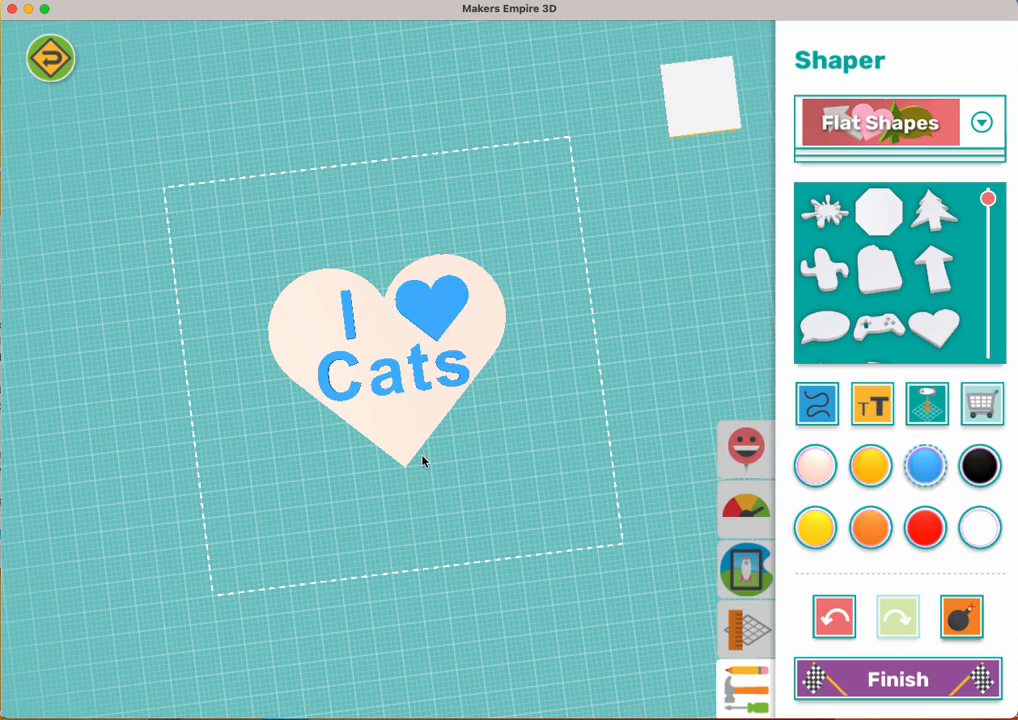
drag(423, 463, 447, 515)
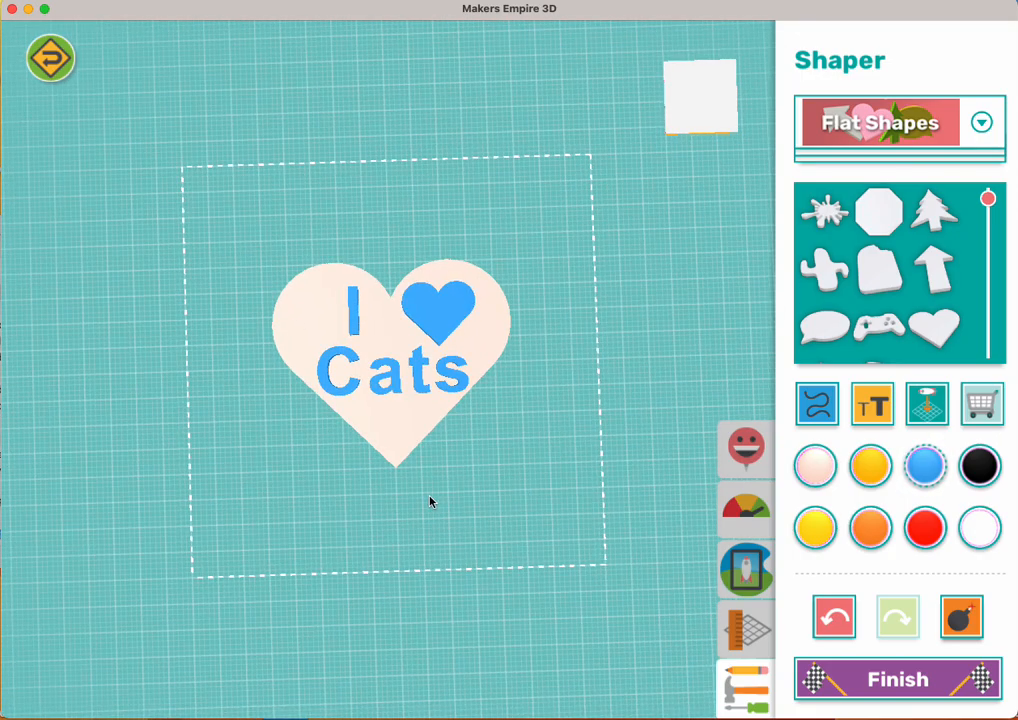
- Look through the rest of the Flat Shapes and bring up the World Peace shape collection
scroll(838, 266, down, 10)
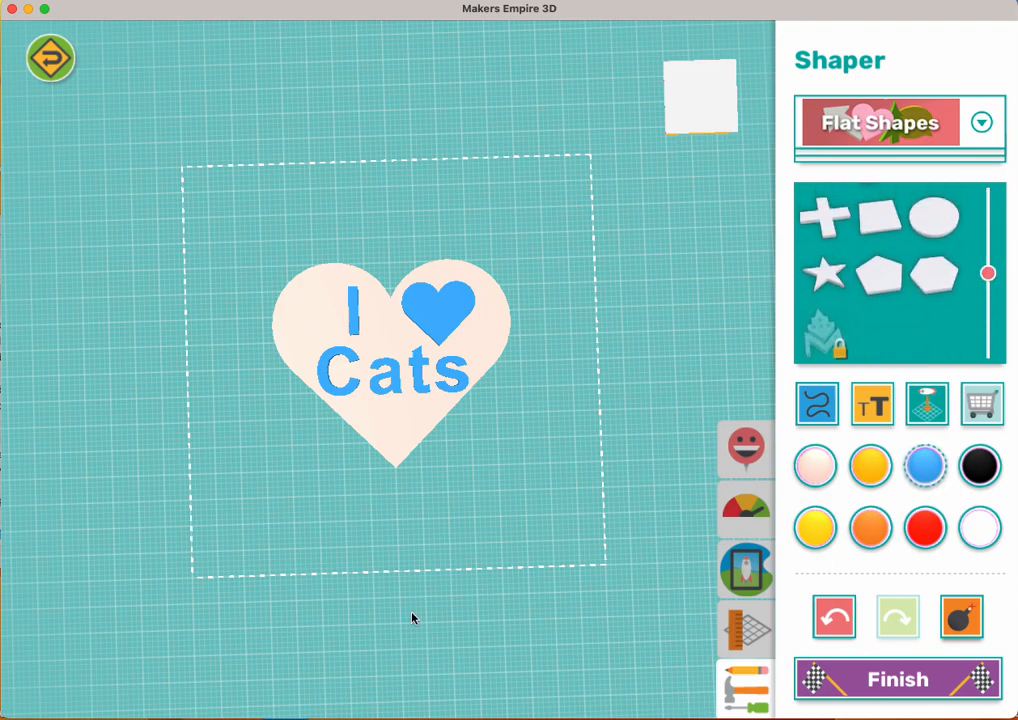
click(889, 115)
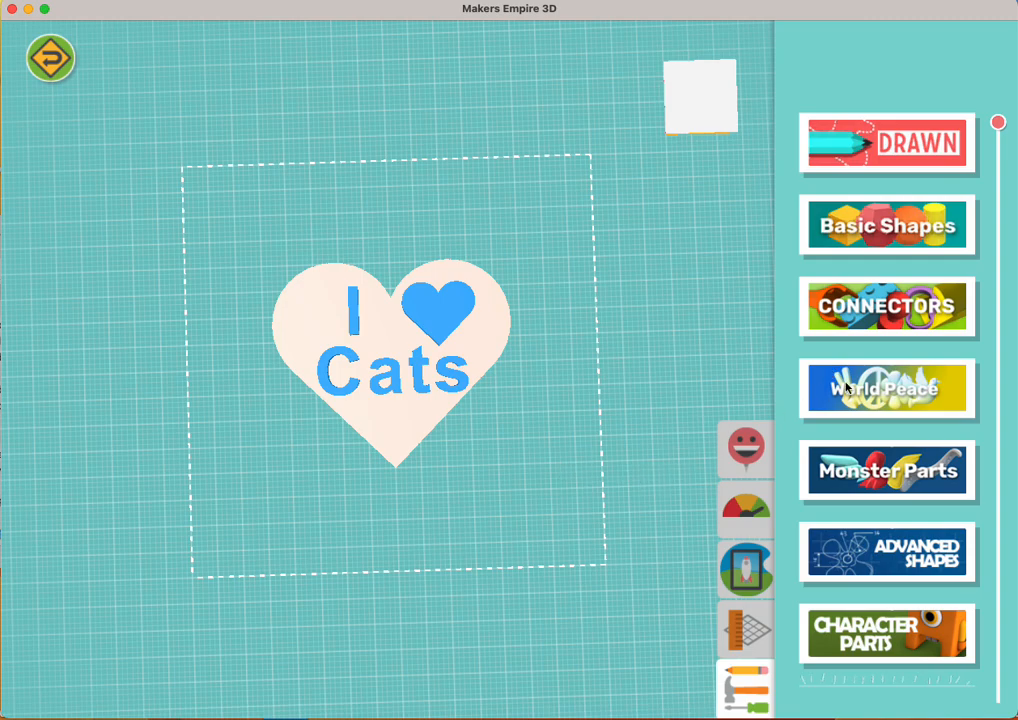
click(920, 391)
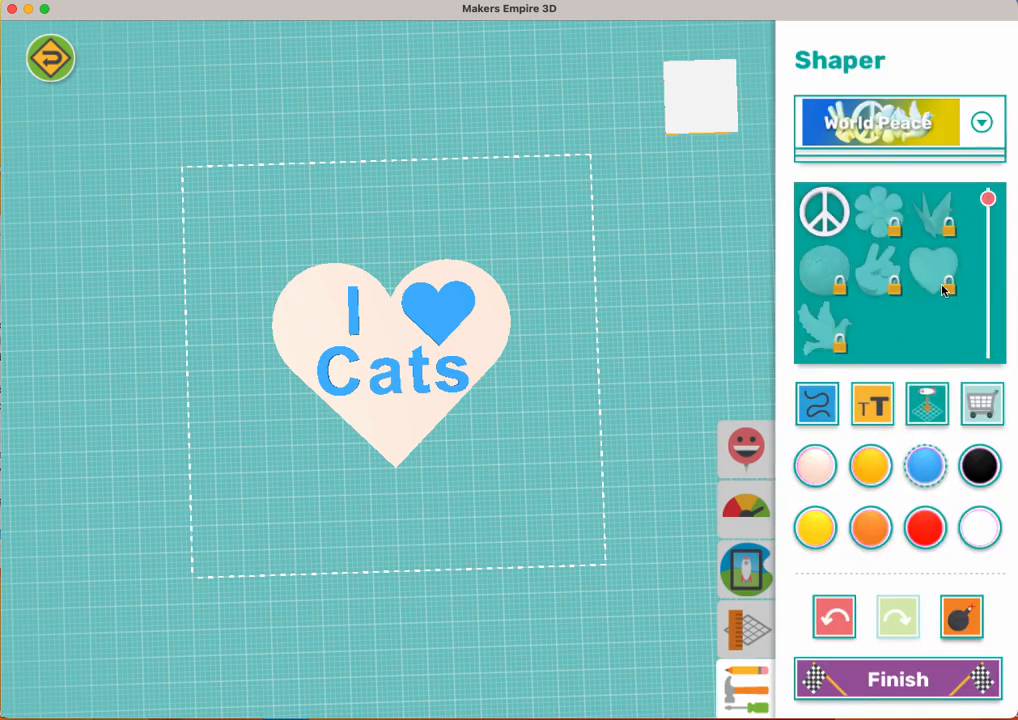
- Check the size values of the "Cats" text from a low front view of the design
drag(500, 448, 455, 500)
click(400, 370)
drag(425, 520, 443, 598)
drag(452, 531, 455, 420)
click(504, 308)
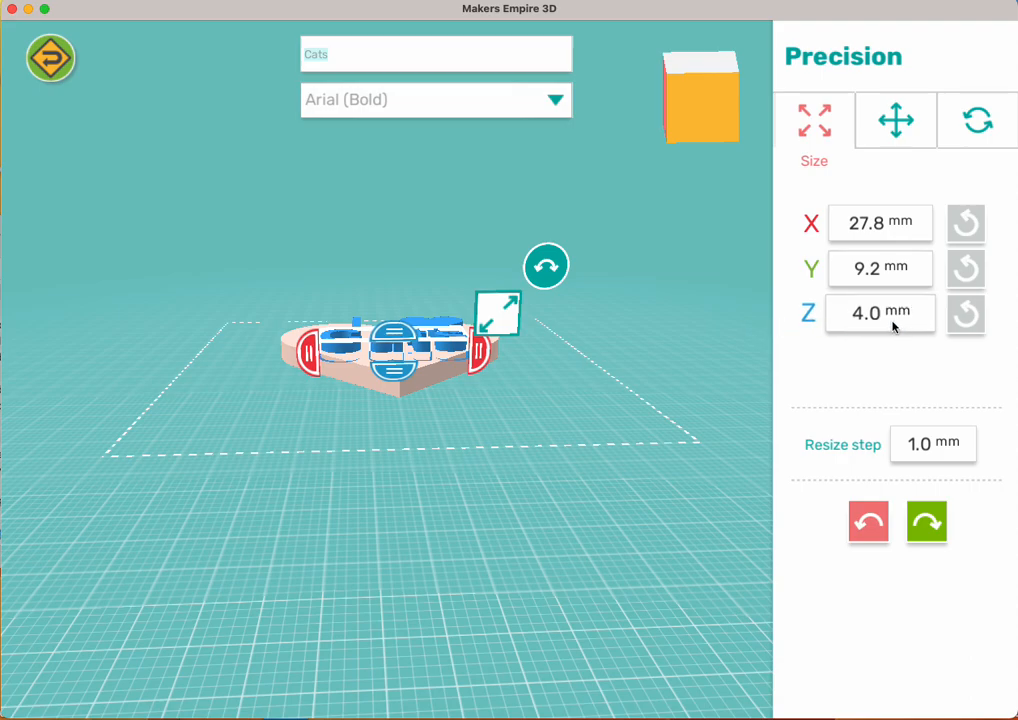
click(408, 557)
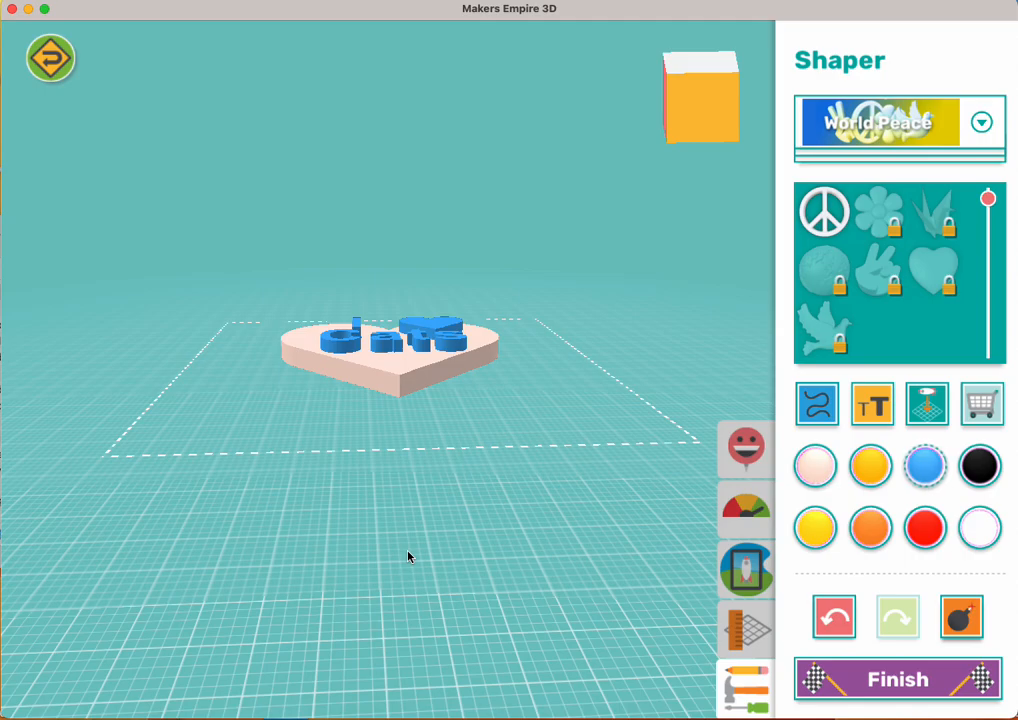
drag(408, 557, 404, 718)
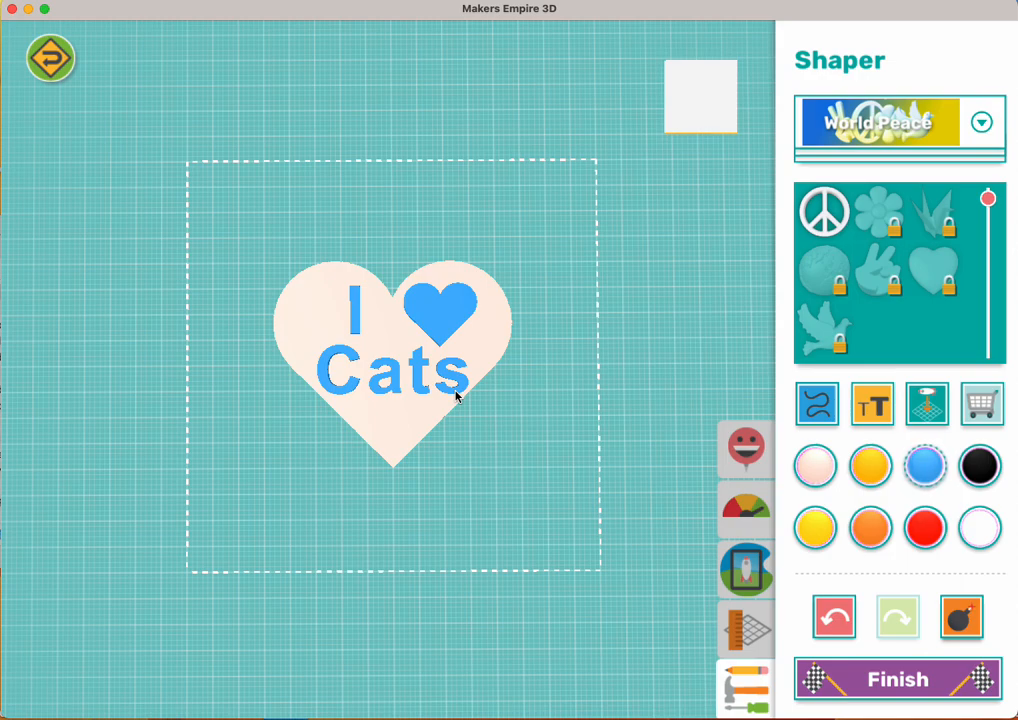
- Clear the wording of the "Cats" text and undo that deletion
click(351, 389)
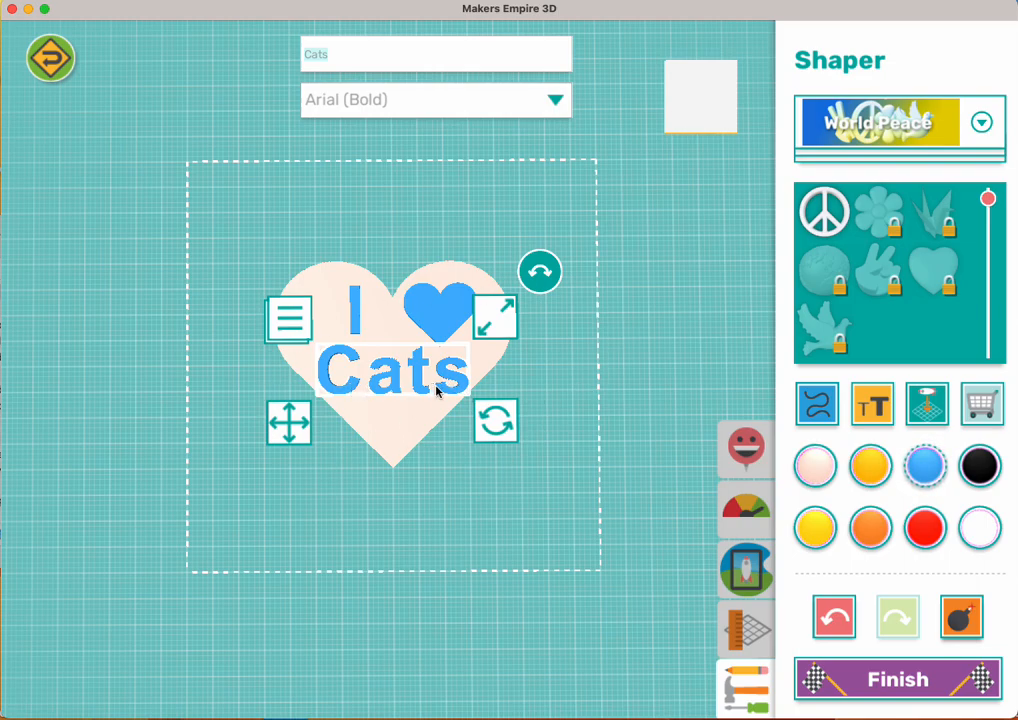
key(BackSpace)
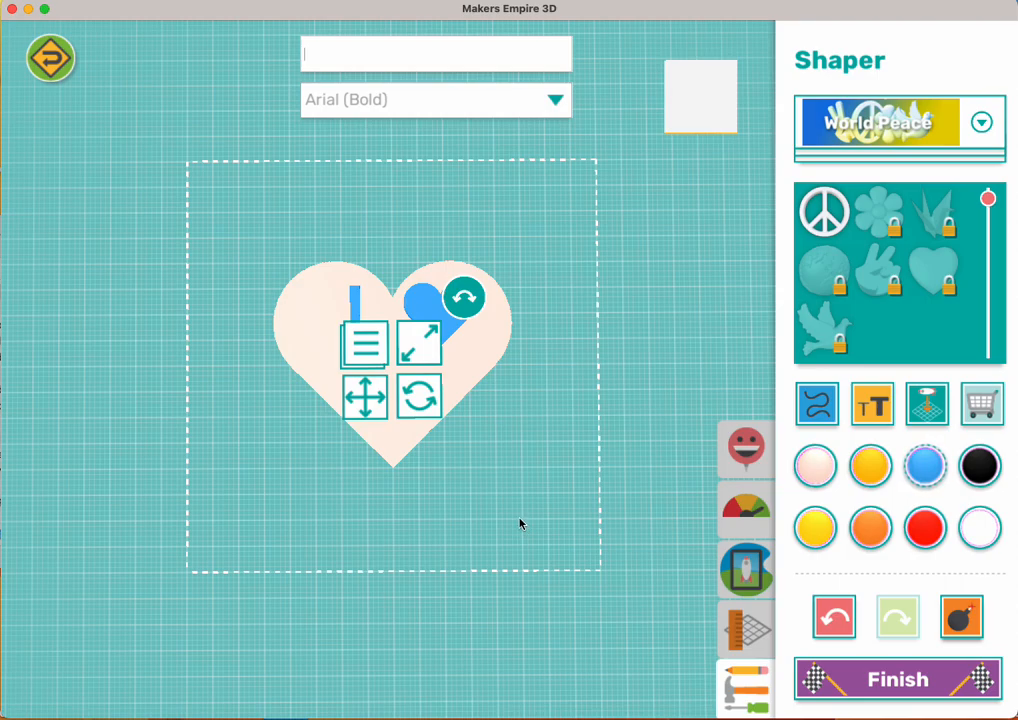
click(838, 617)
- Examine the editing options available for the small blue heart
click(446, 309)
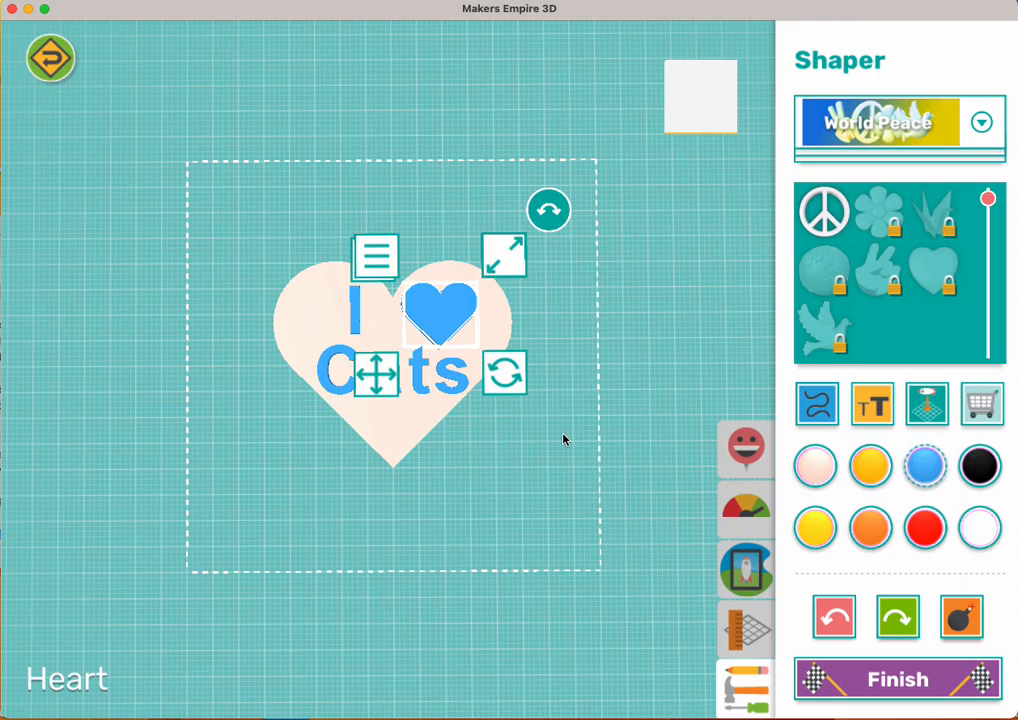
click(443, 316)
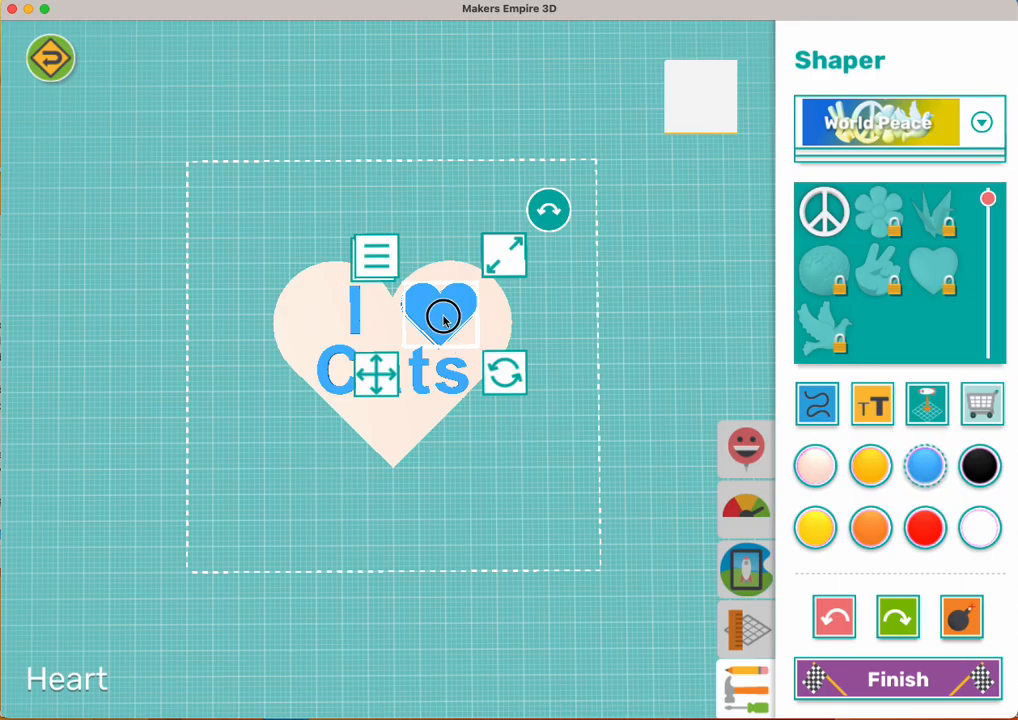
click(443, 316)
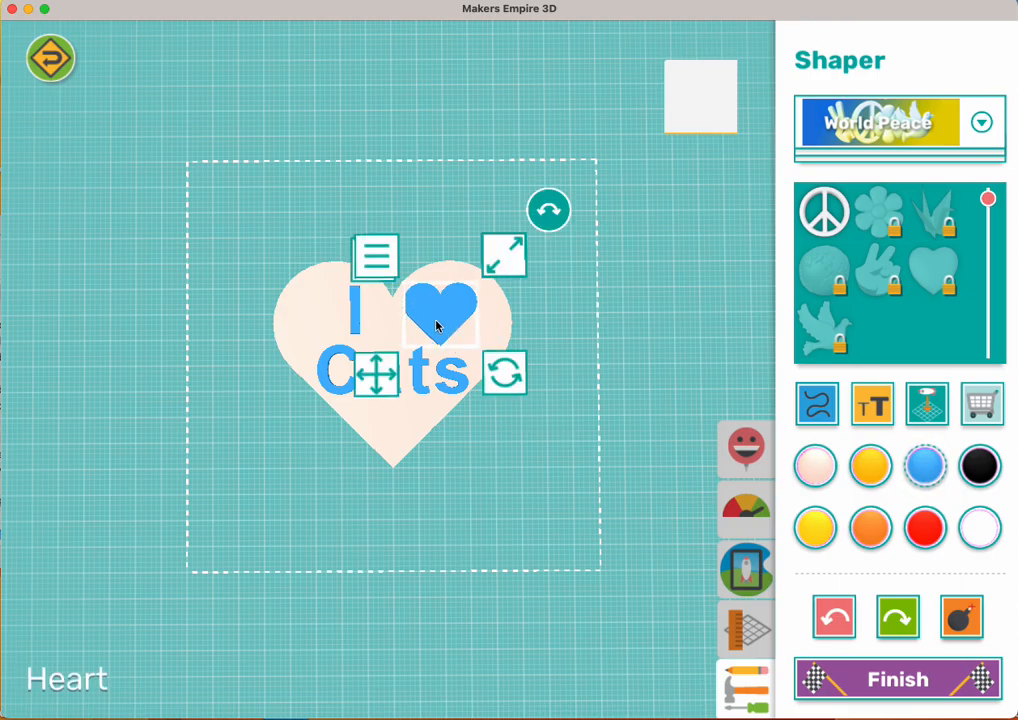
click(378, 258)
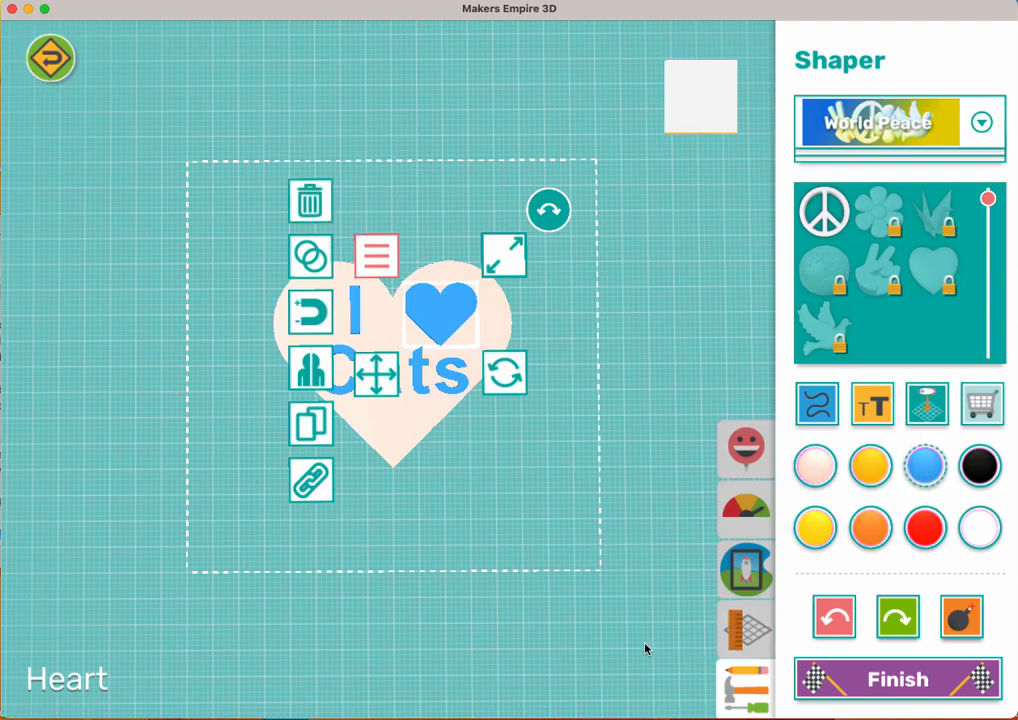
click(520, 691)
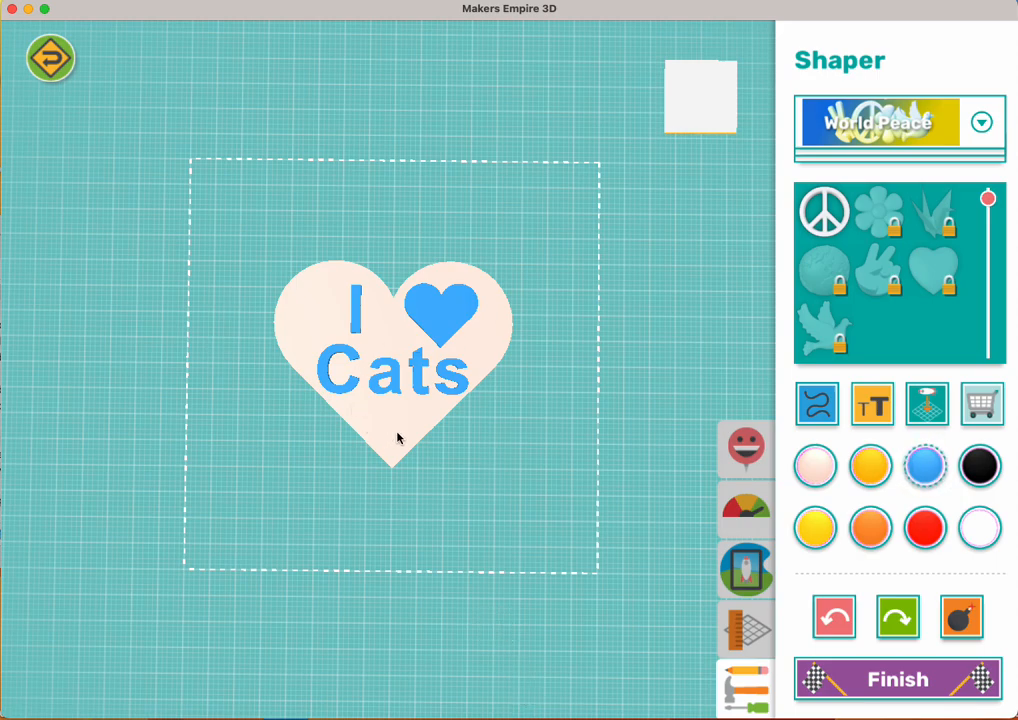
- Move the small blue heart sideways so it overhangs the large heart's right edge, and inspect it in 3D
click(449, 332)
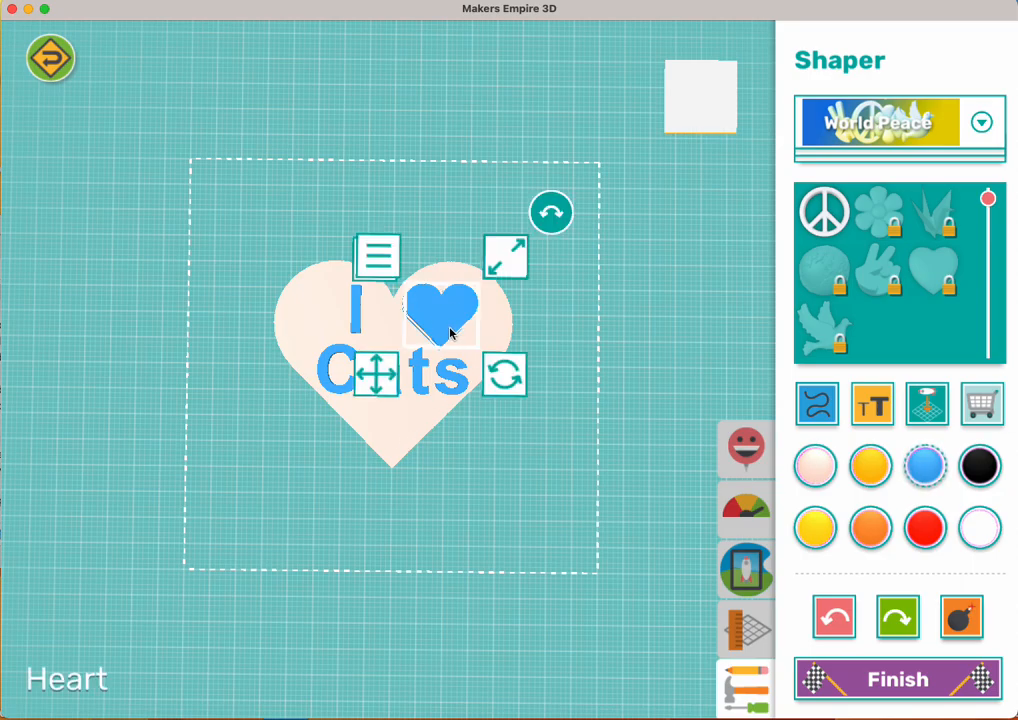
drag(367, 391, 421, 386)
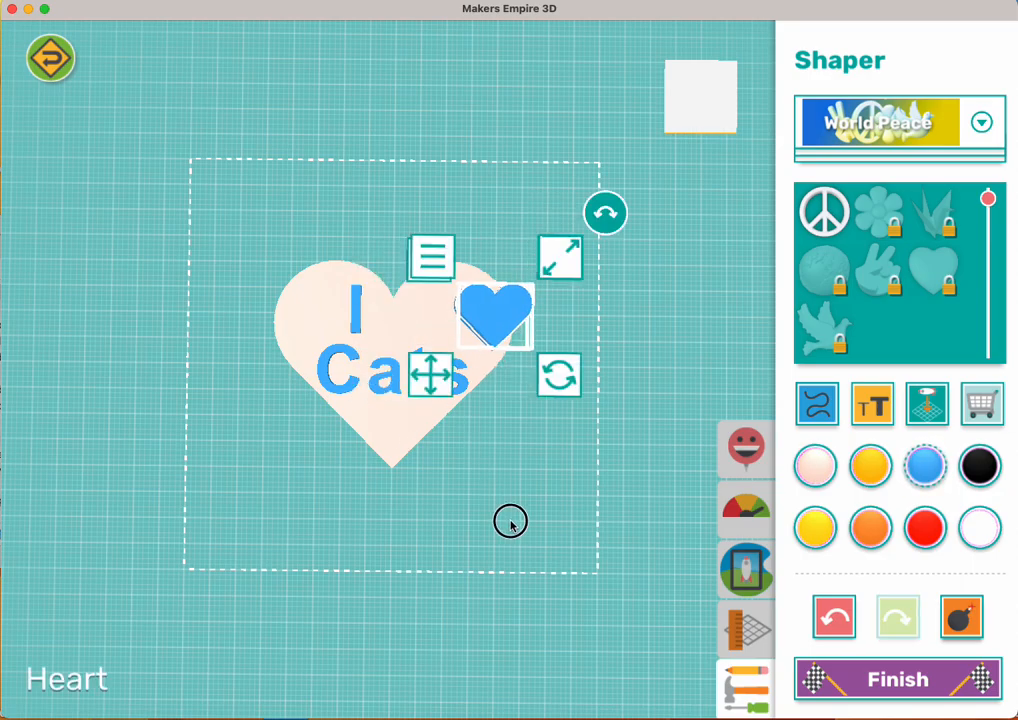
click(510, 524)
drag(510, 524, 504, 354)
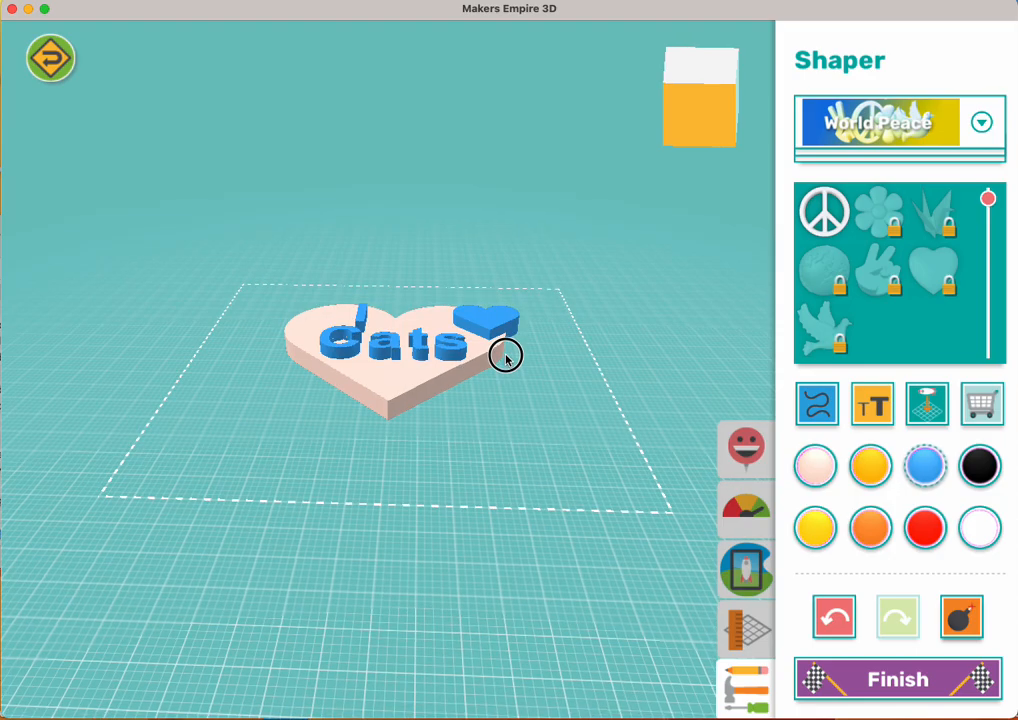
drag(490, 403, 498, 616)
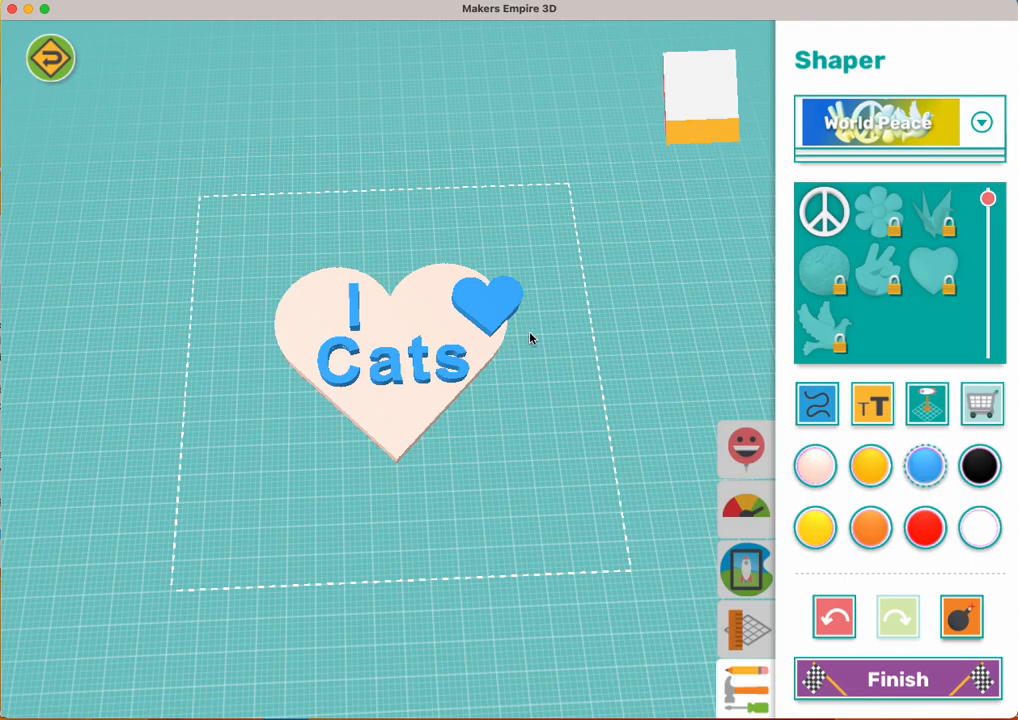
- Move the small blue heart back onto the large heart's right lobe, beside the "I" and above "Cats"
click(500, 306)
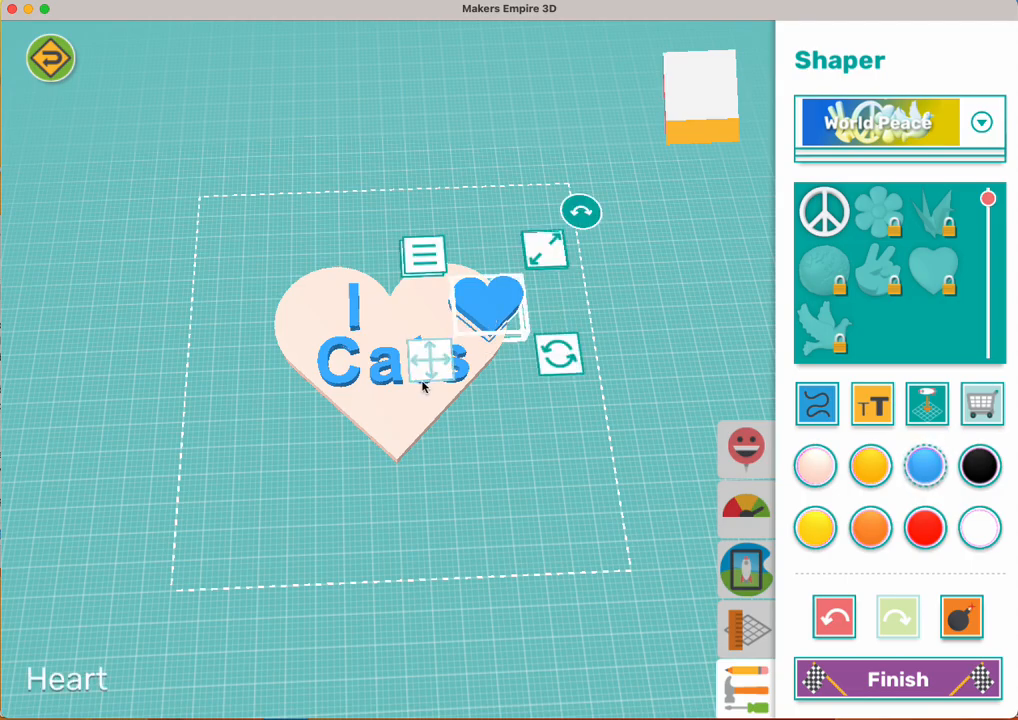
drag(429, 370, 374, 364)
click(545, 516)
drag(545, 516, 567, 377)
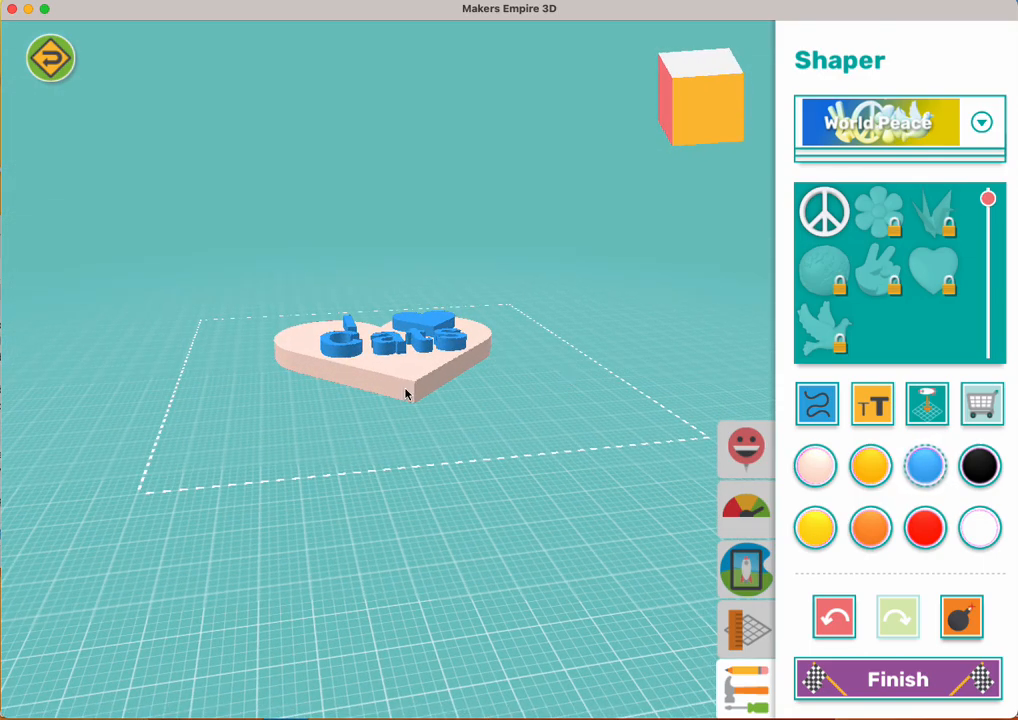
drag(415, 393, 473, 703)
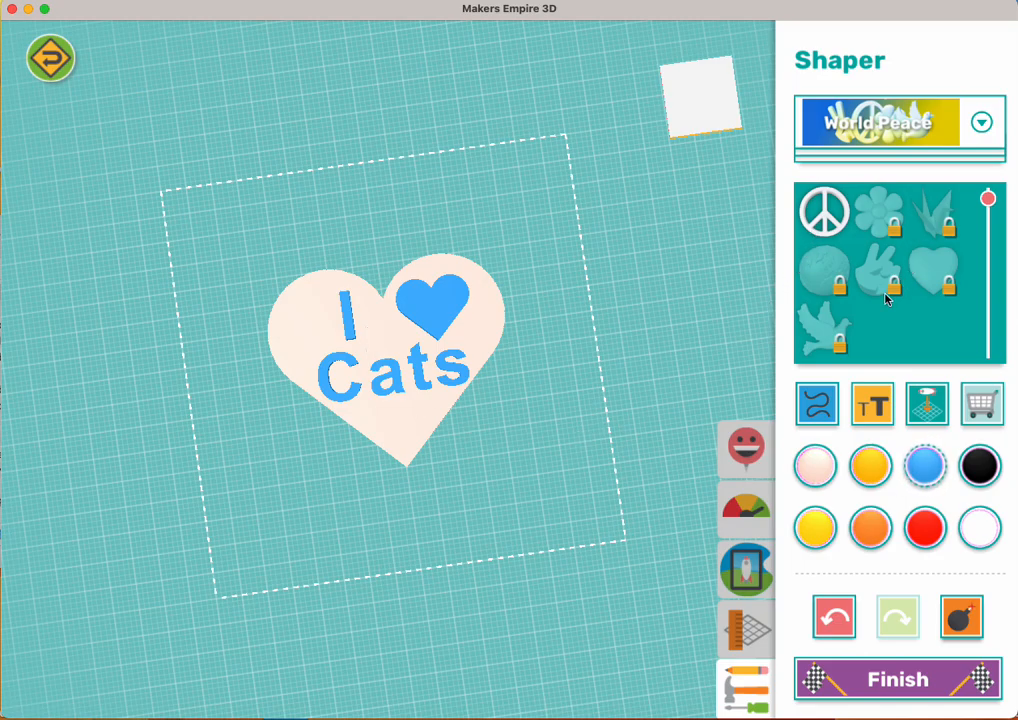
drag(557, 427, 547, 455)
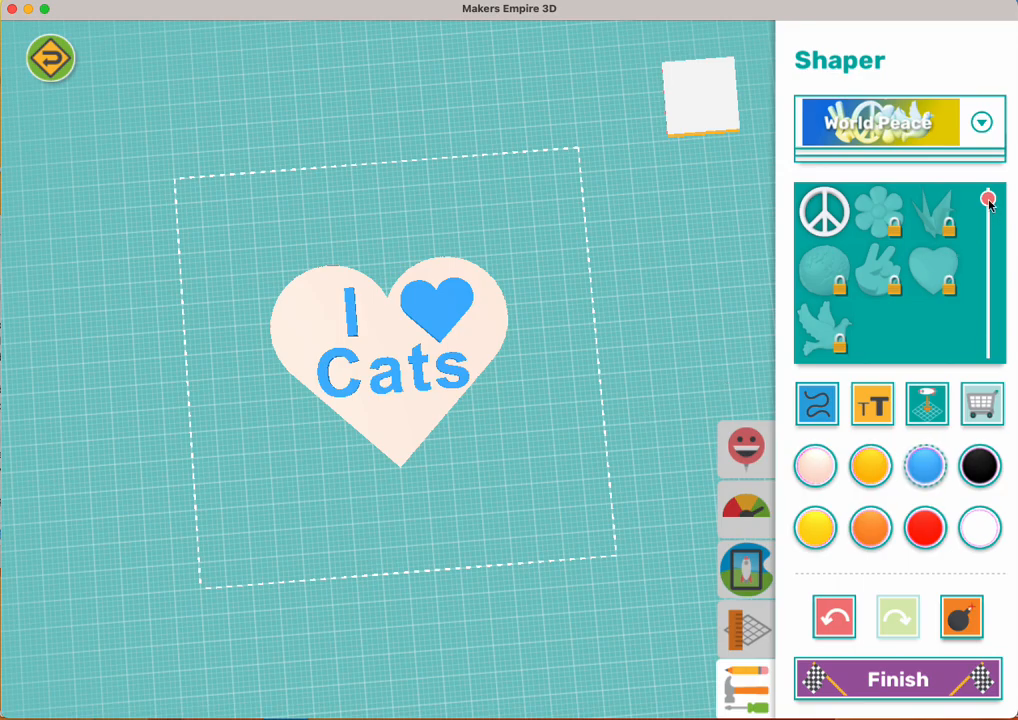
- Add a blue Cube from the Basic Shapes collection on top of the heart design
click(981, 122)
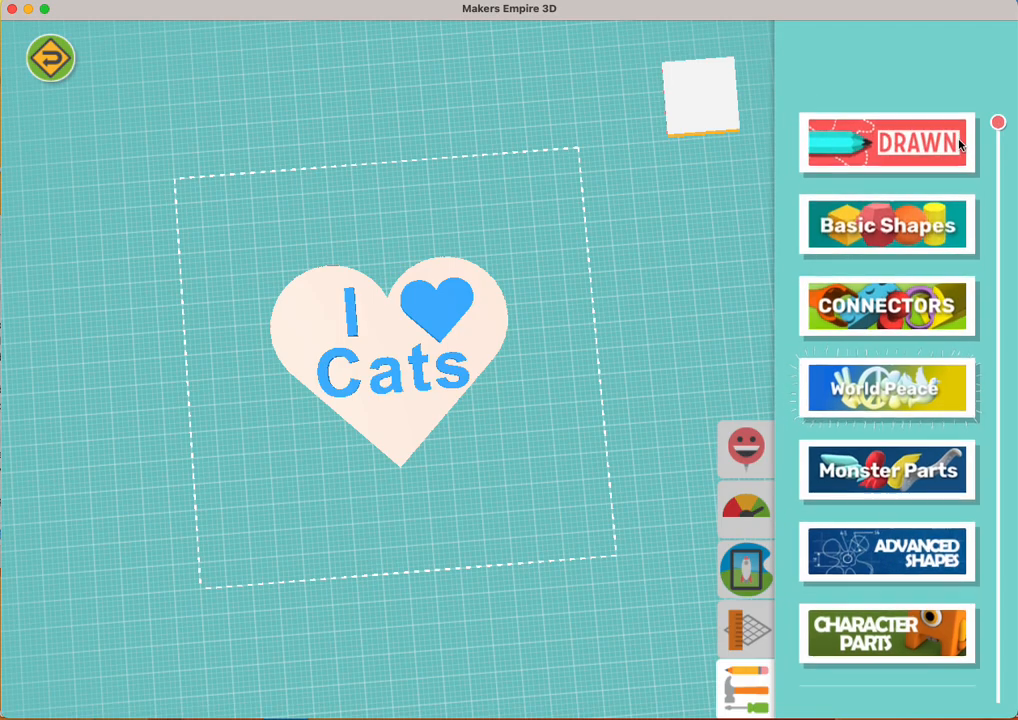
click(866, 229)
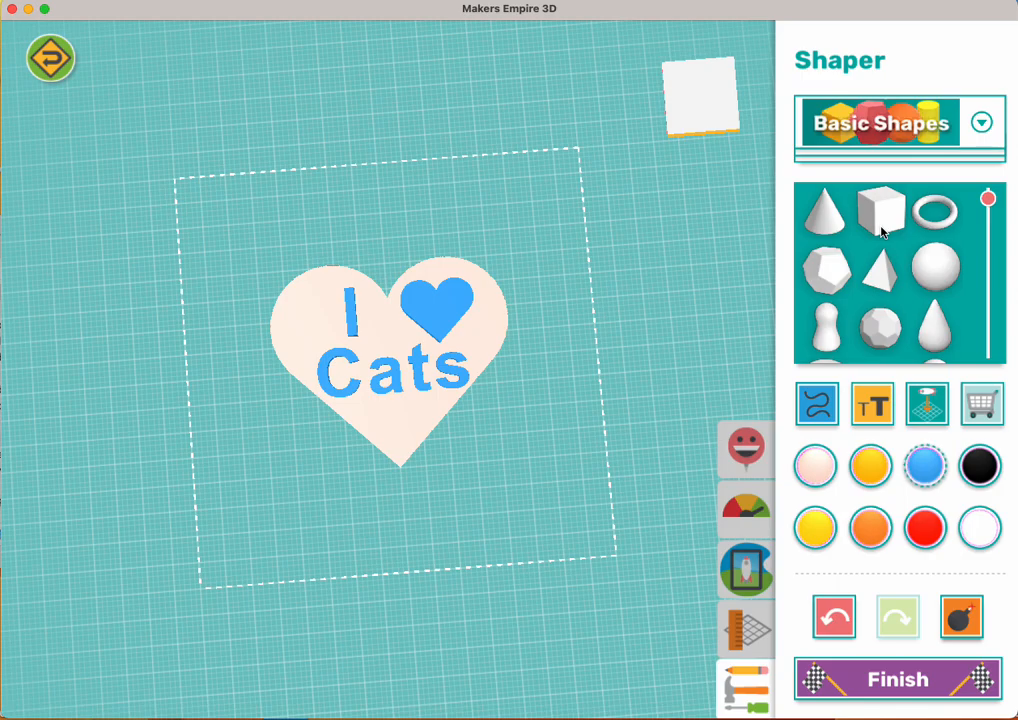
scroll(877, 300, down, 3)
scroll(877, 325, up, 3)
click(880, 212)
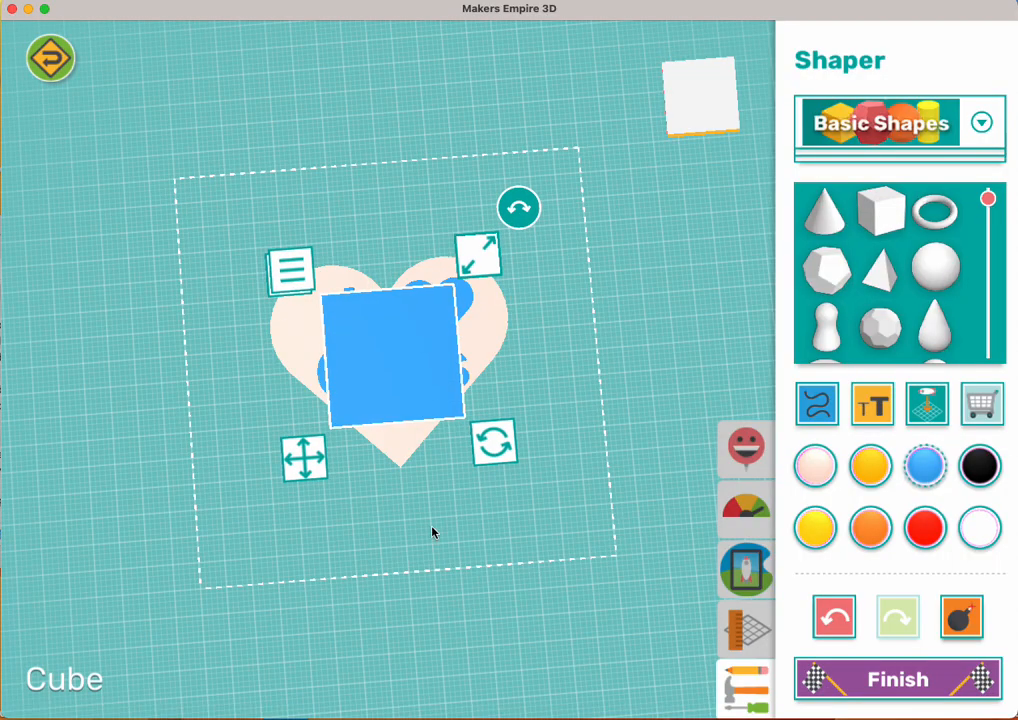
drag(461, 532, 462, 370)
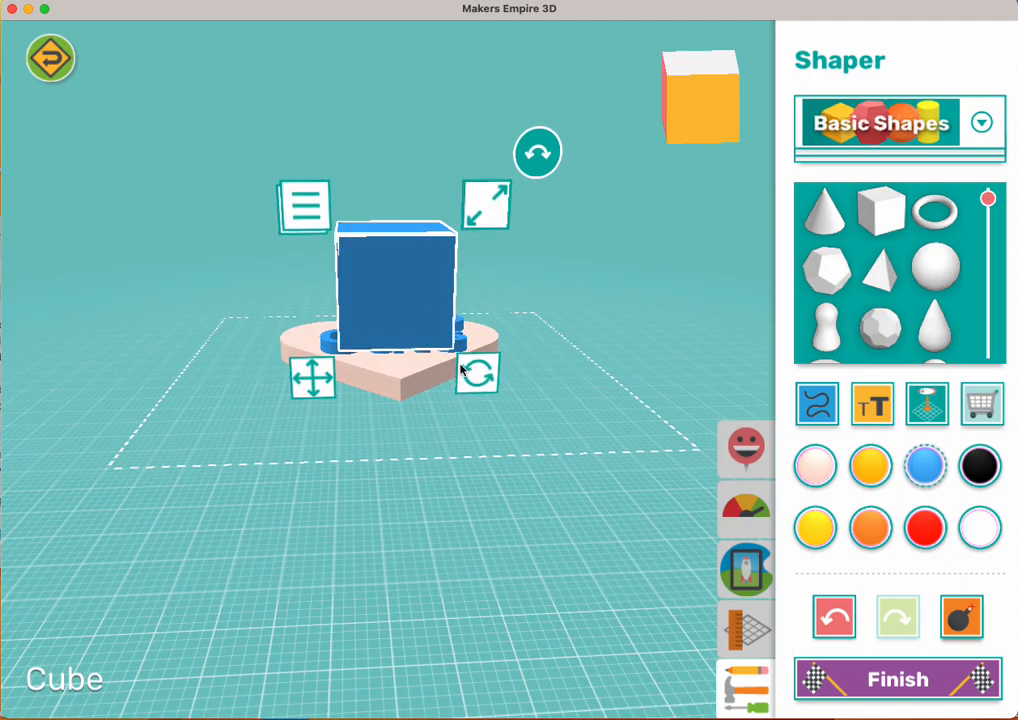
- Shrink the blue Cube and place it on the large heart between the "I" and the small heart
drag(500, 205, 447, 260)
drag(352, 329, 360, 383)
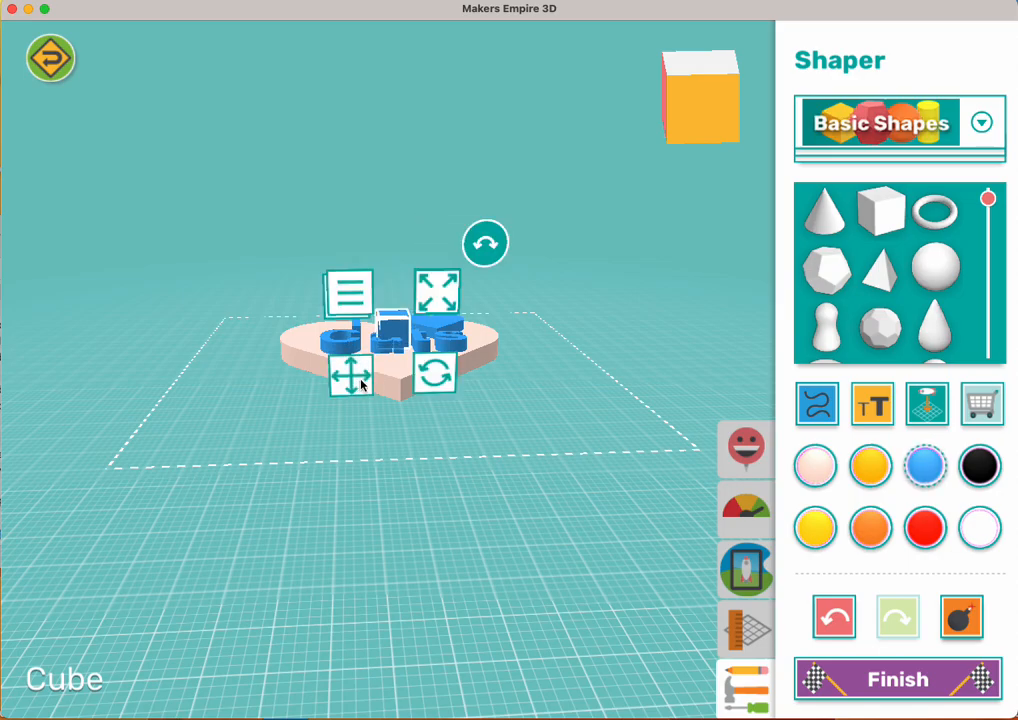
drag(463, 437, 467, 700)
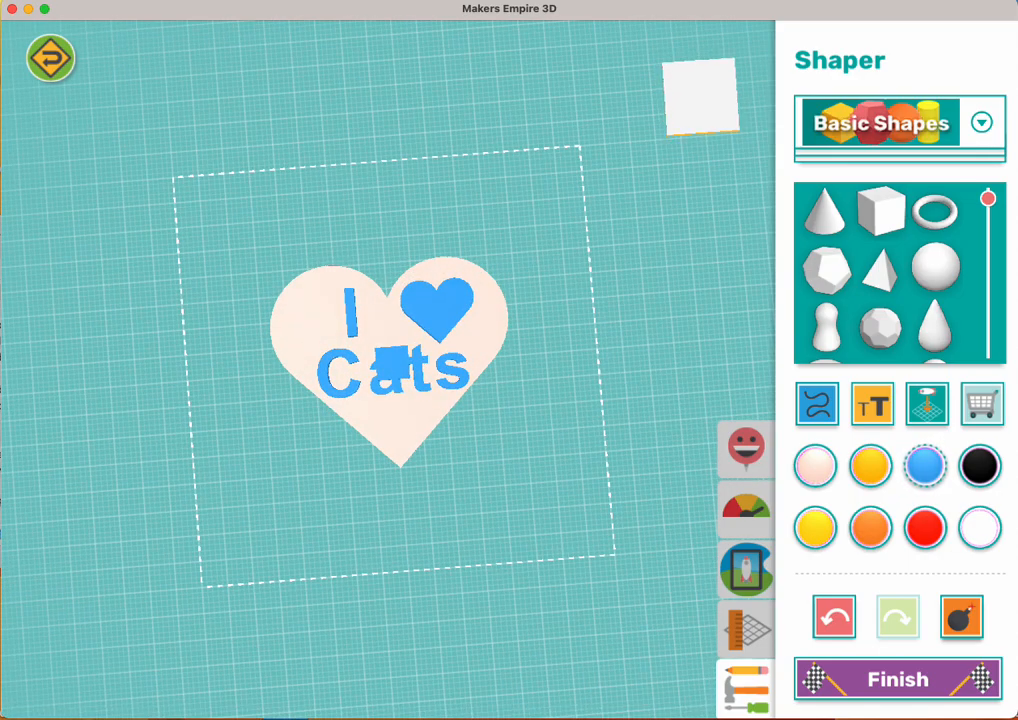
click(391, 360)
drag(352, 409, 353, 380)
drag(525, 530, 697, 332)
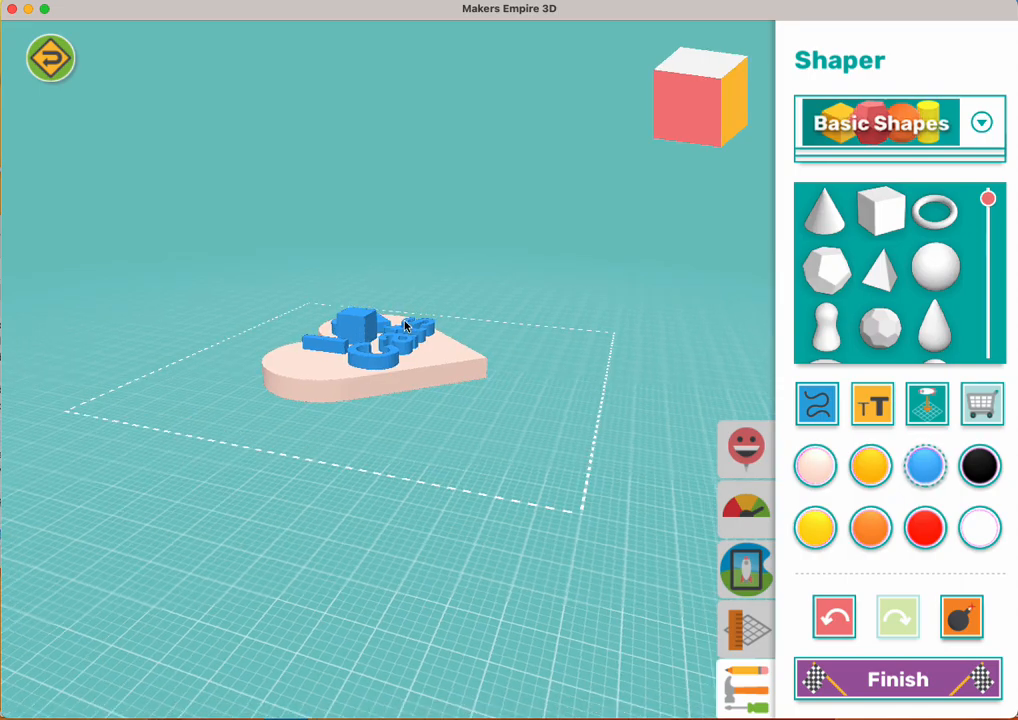
drag(352, 334, 370, 606)
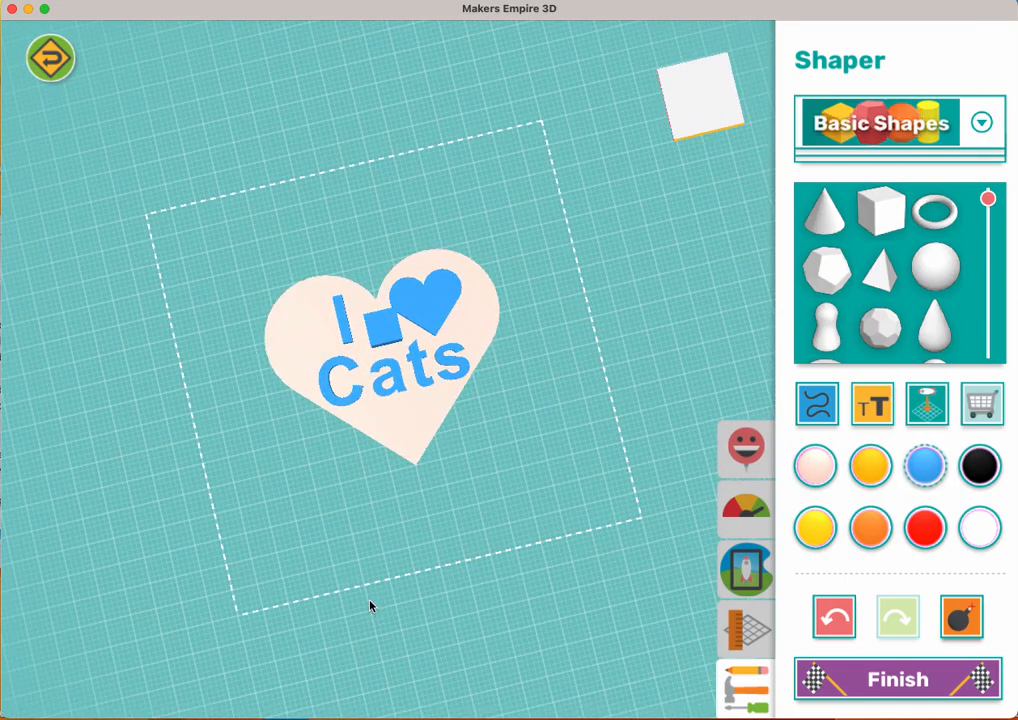
- Delete the small blue Cube from the heart design
drag(961, 616, 384, 328)
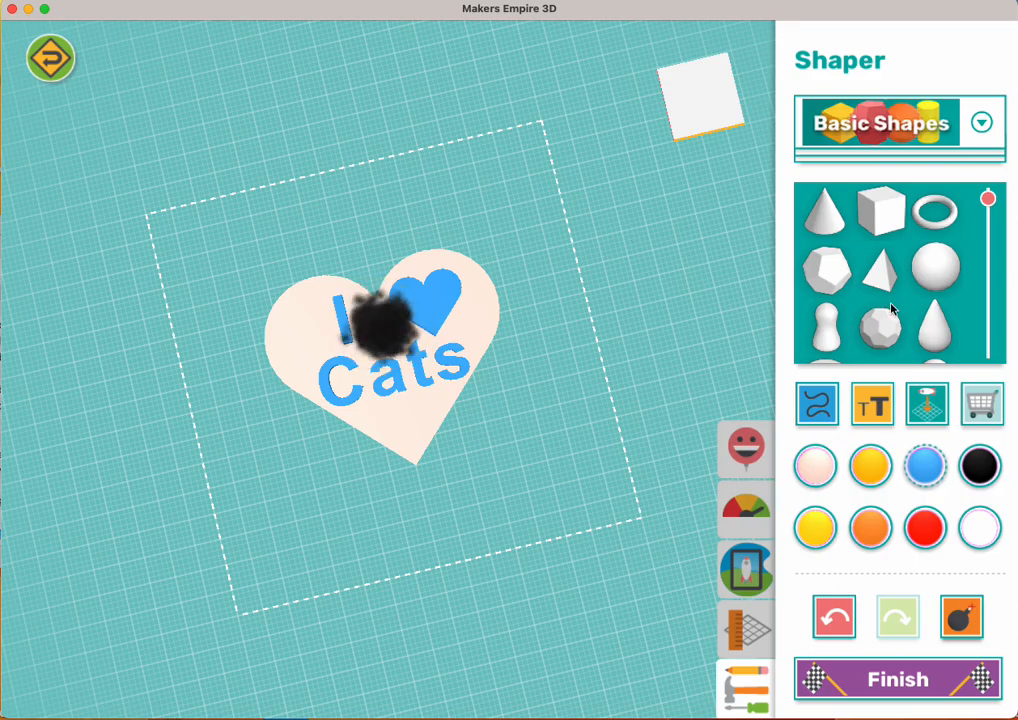
scroll(890, 308, down, 5)
scroll(890, 308, up, 5)
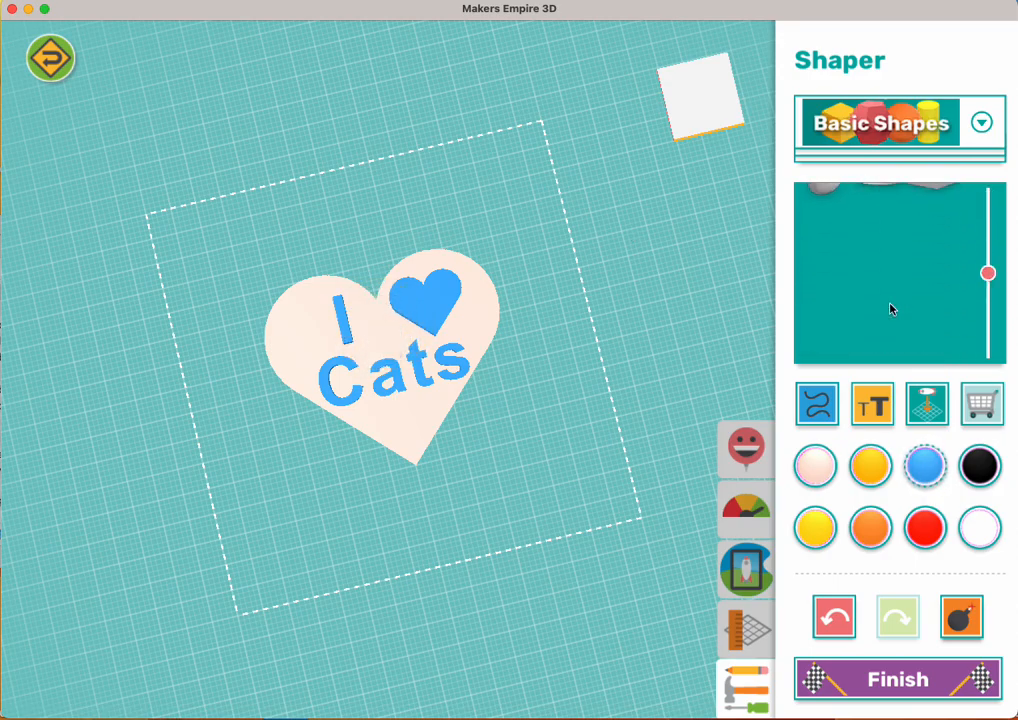
- Look through the shapes in the Plumbing and Connectors shape packs
click(811, 130)
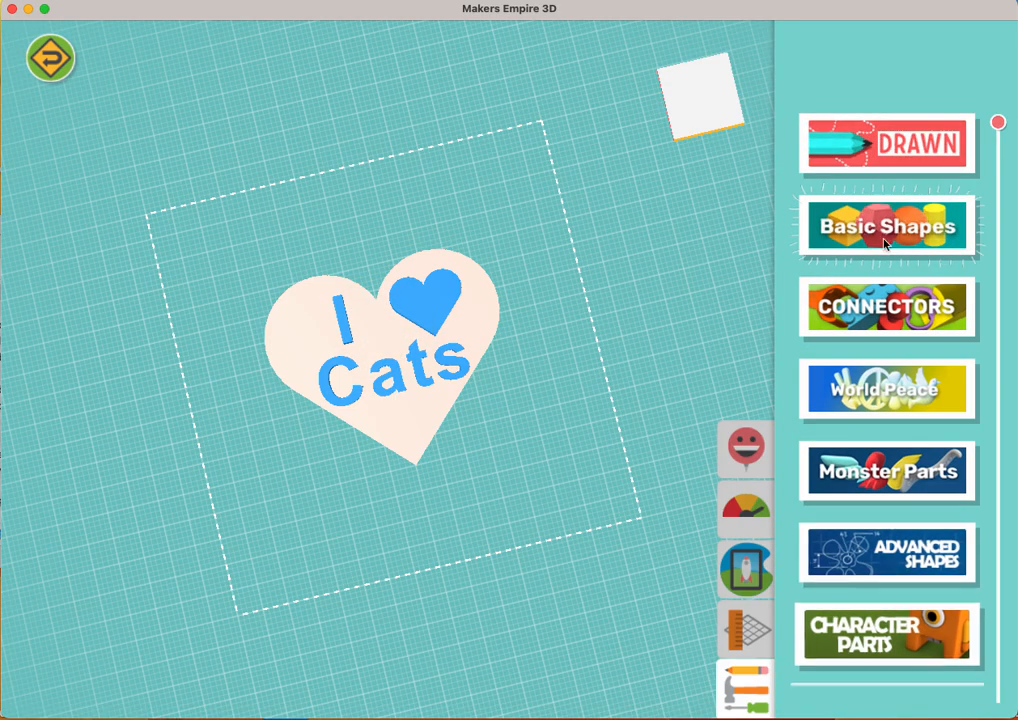
click(901, 330)
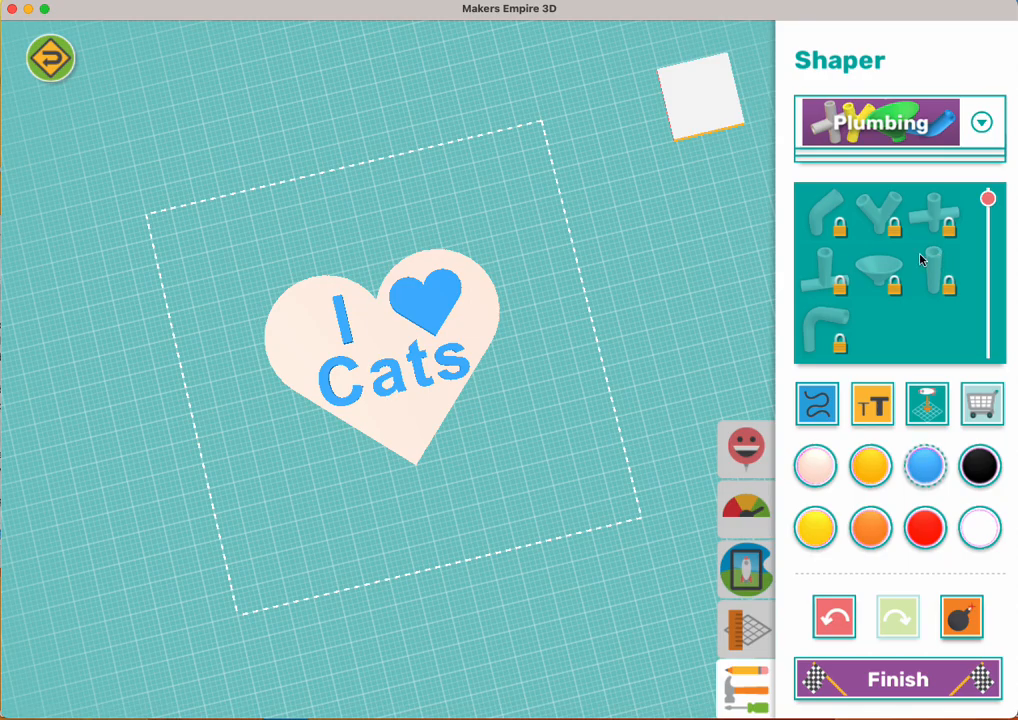
click(962, 140)
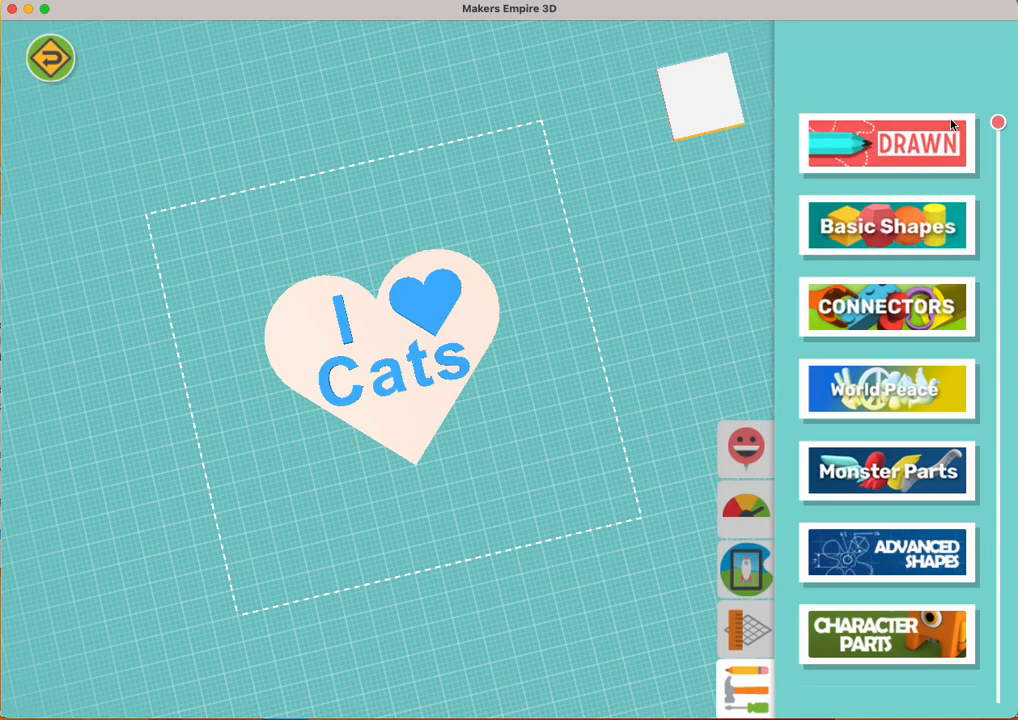
click(880, 330)
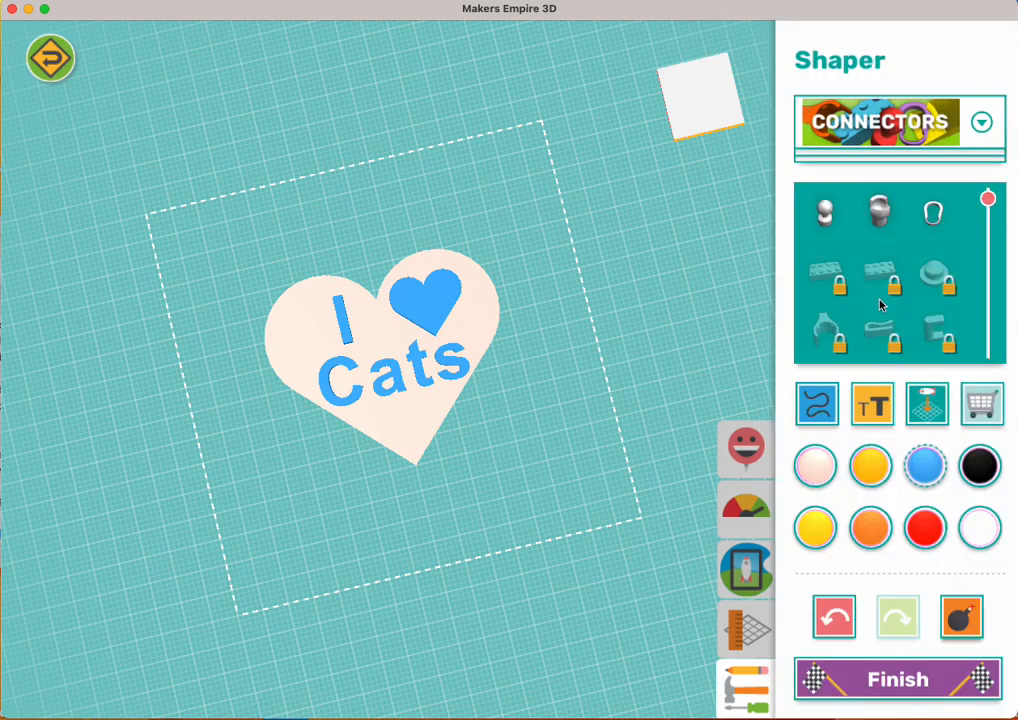
scroll(880, 305, down, 3)
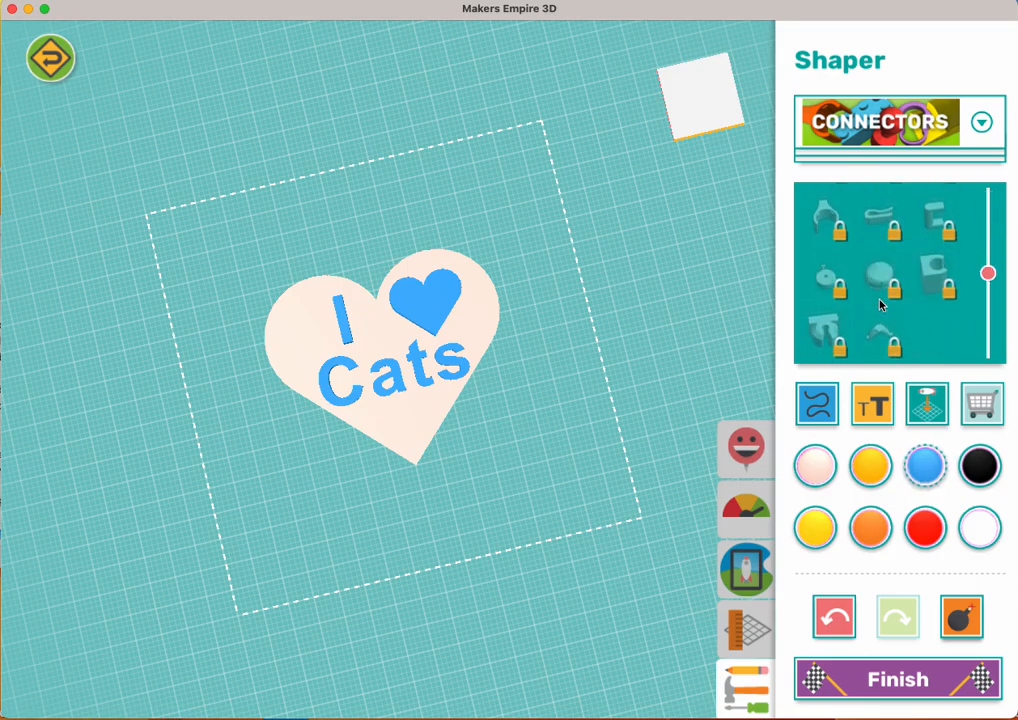
scroll(880, 305, up, 1)
scroll(880, 305, up, 2)
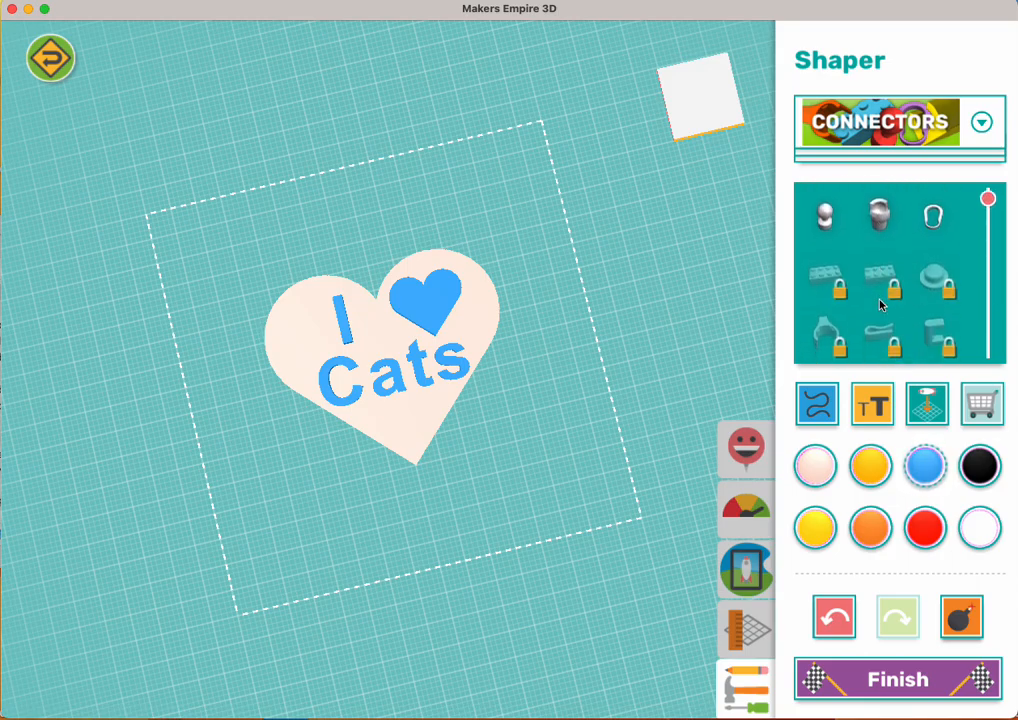
- View the shop card of the locked Pencil Connector, decline the purchase and return to the design
click(828, 325)
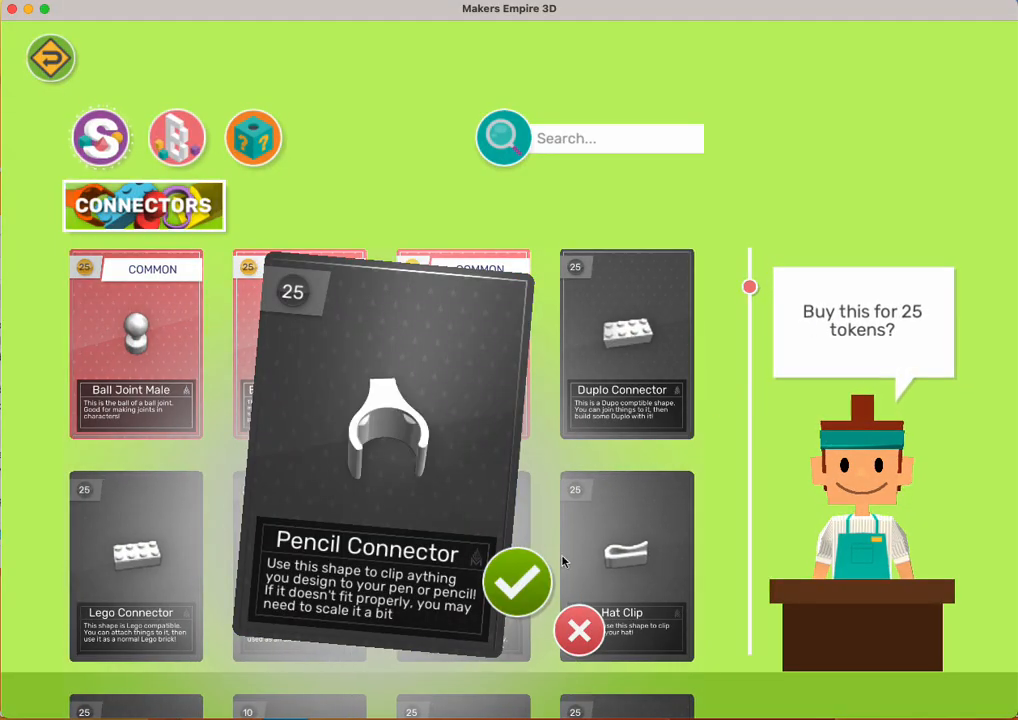
click(578, 643)
click(48, 57)
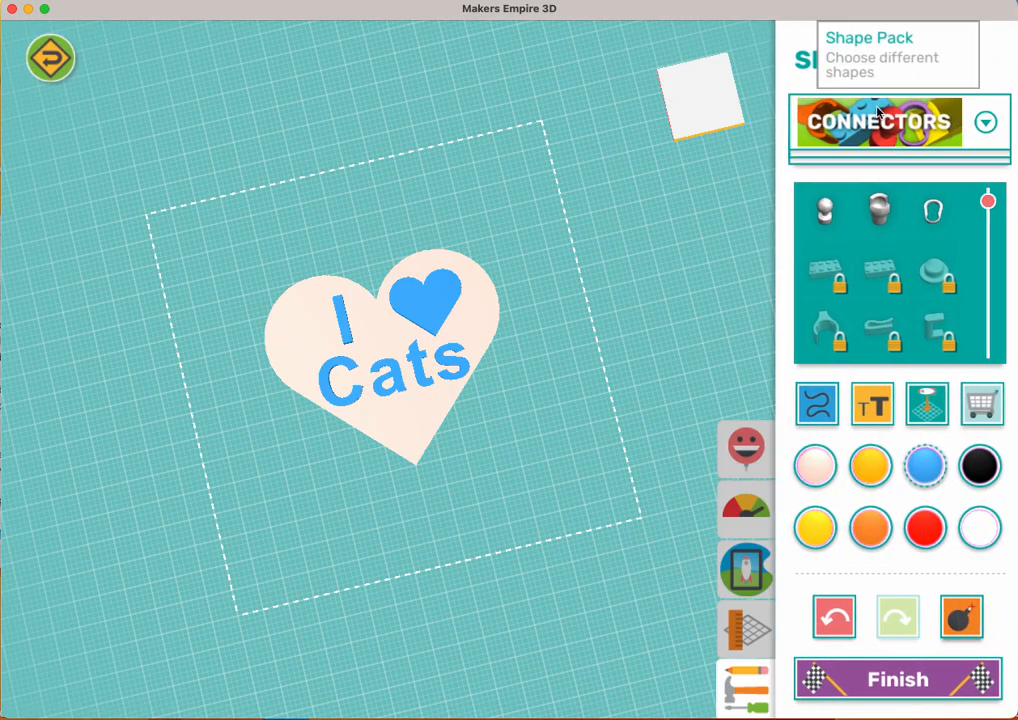
- Look through the shapes in the Monster Parts pack
click(981, 121)
click(886, 470)
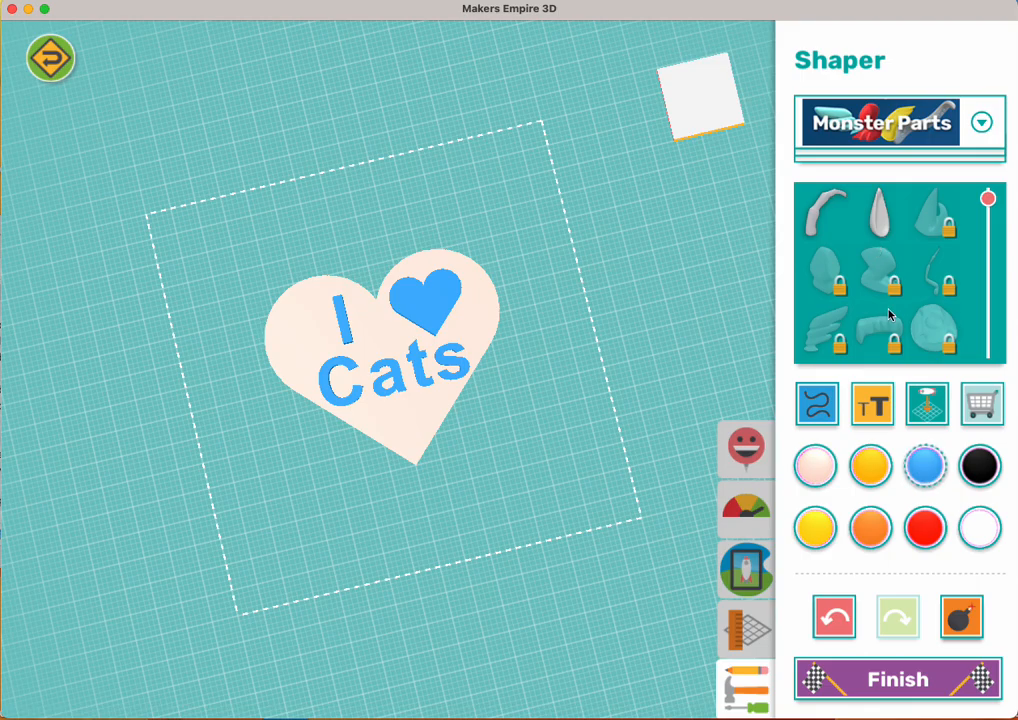
scroll(890, 313, down, 5)
scroll(890, 313, down, 2)
scroll(888, 313, up, 7)
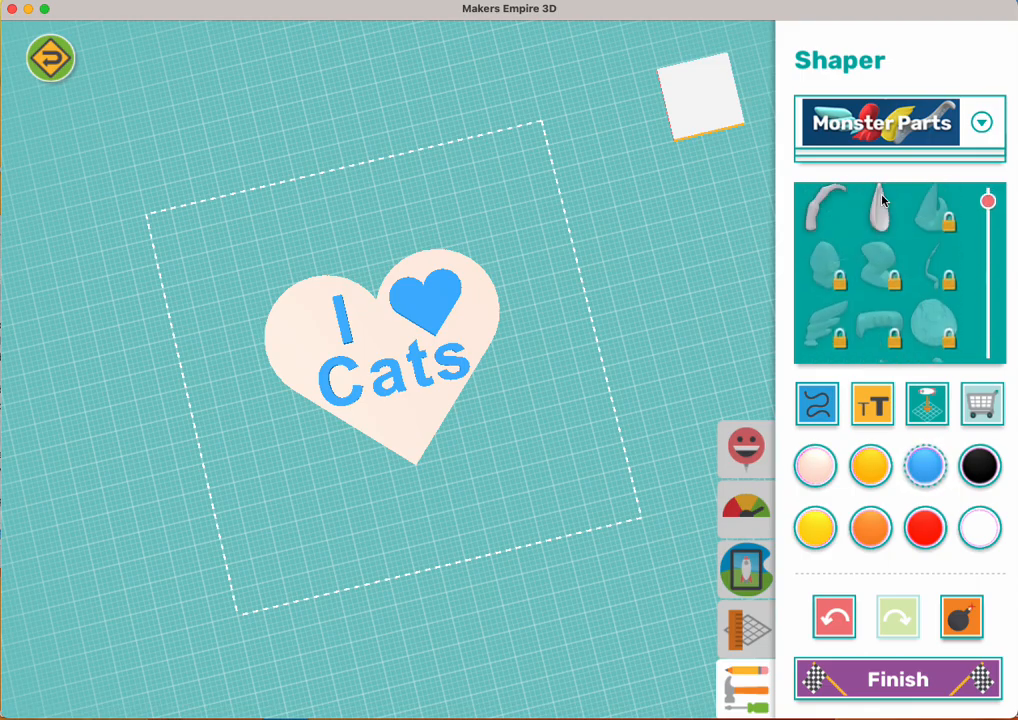
- Switch to the Character Parts shape pack and buy its locked Flare Legs shape with tokens
click(870, 120)
scroll(897, 409, down, 3)
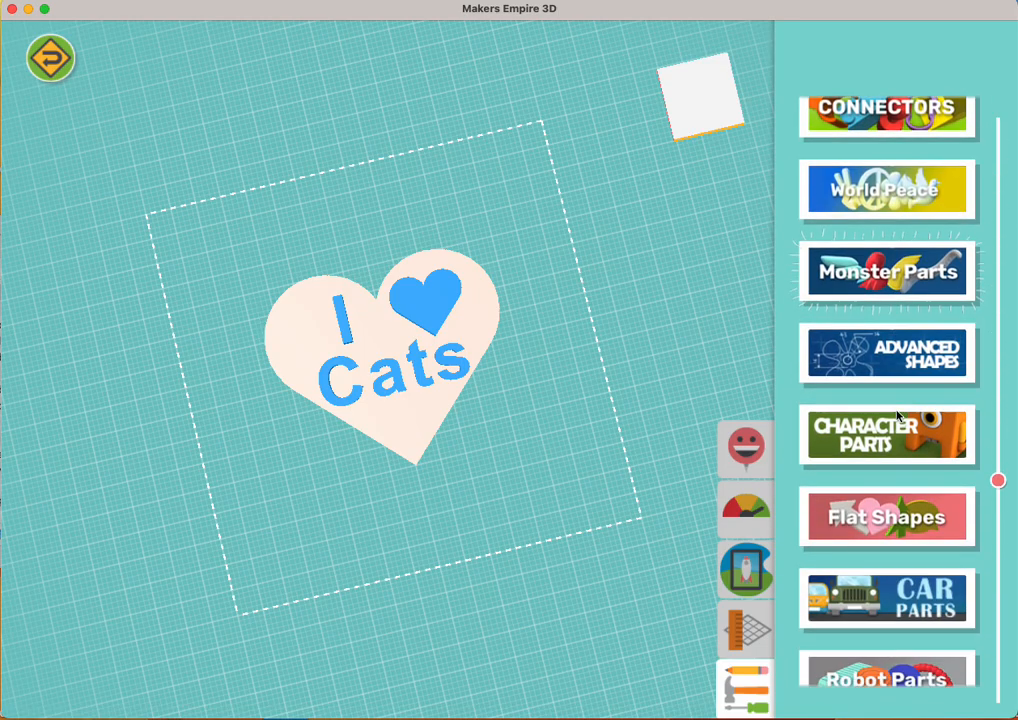
click(908, 435)
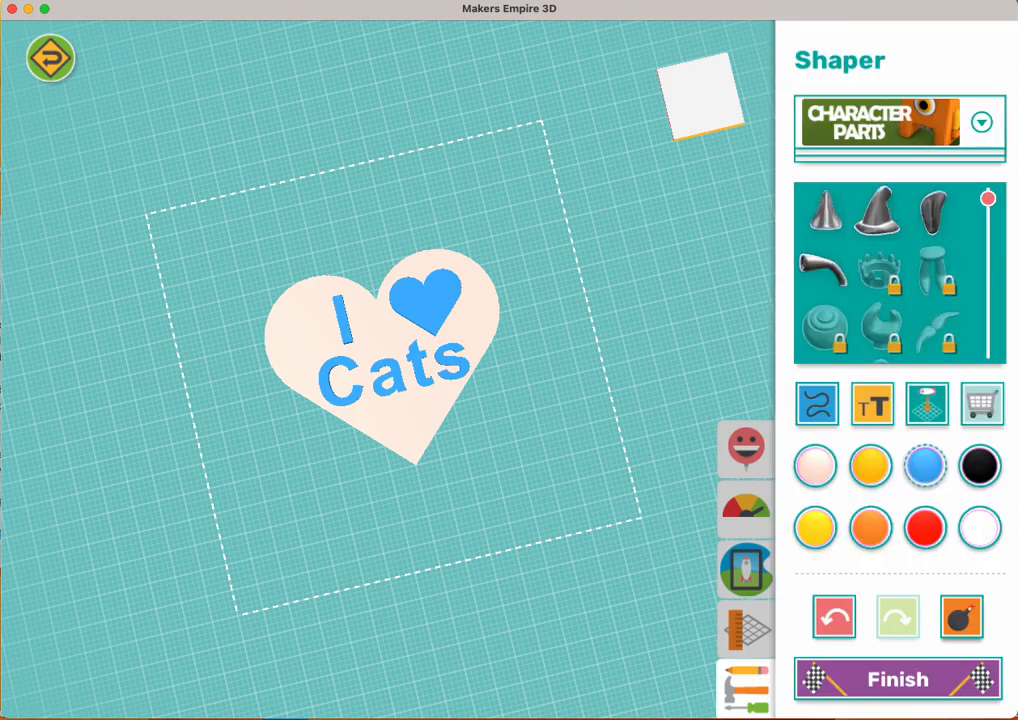
scroll(916, 259, down, 1)
scroll(914, 258, down, 3)
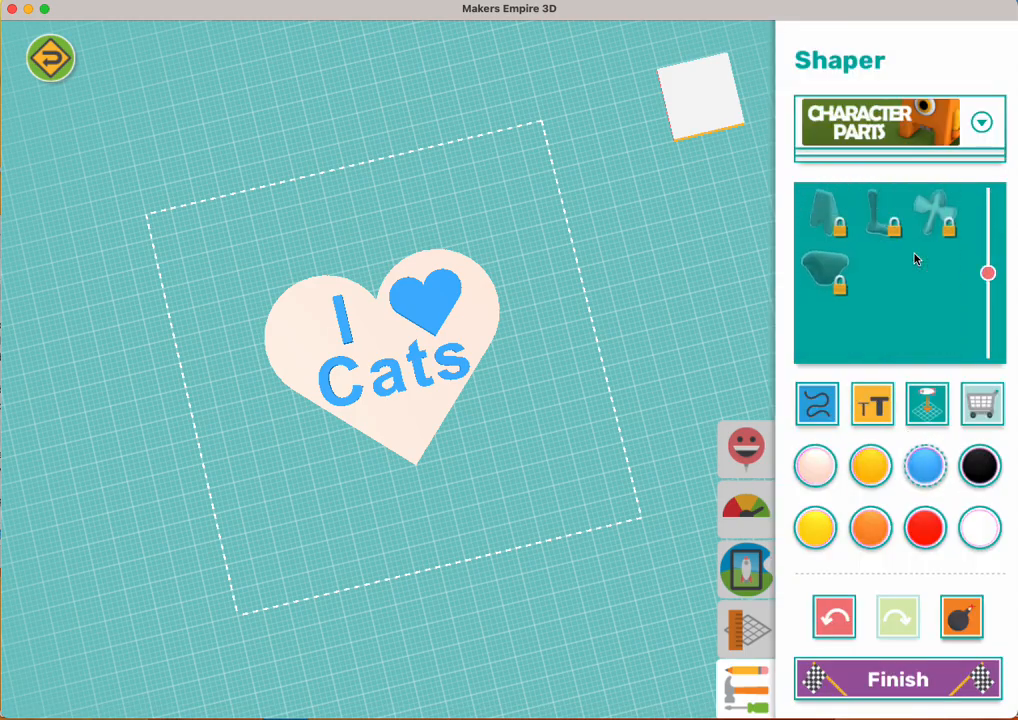
scroll(914, 258, up, 2)
click(982, 404)
click(298, 568)
click(518, 584)
click(51, 58)
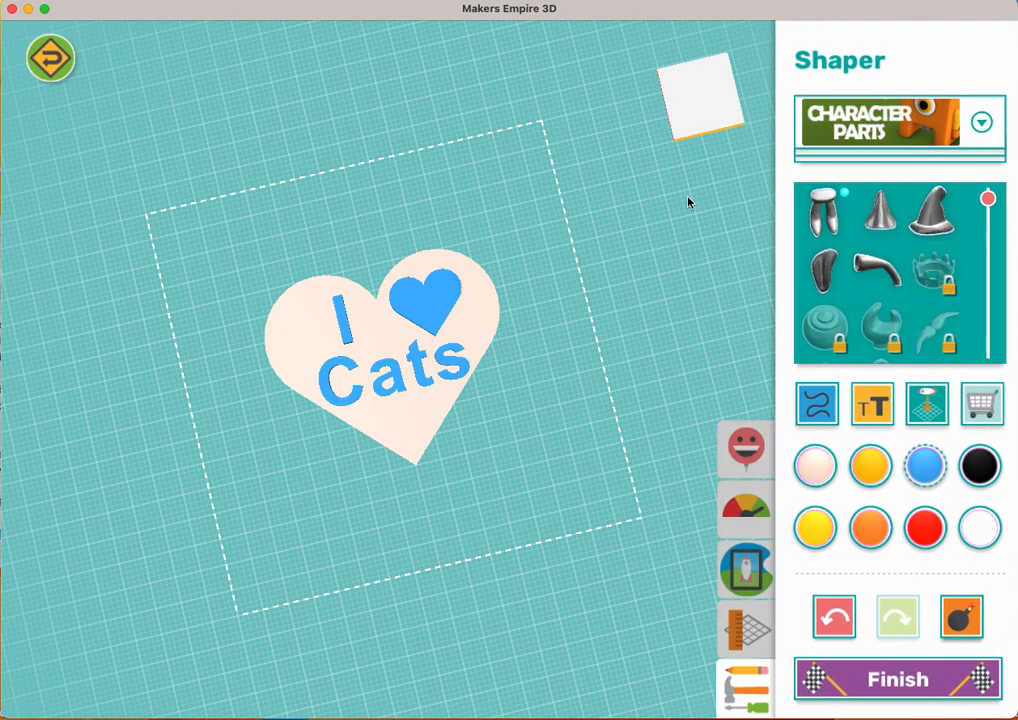
- Add the Flare Legs shape, shrink it and stand it on the large heart by the "Cats" text
click(824, 212)
drag(613, 367, 563, 216)
drag(559, 147, 563, 412)
drag(340, 298, 345, 396)
click(545, 402)
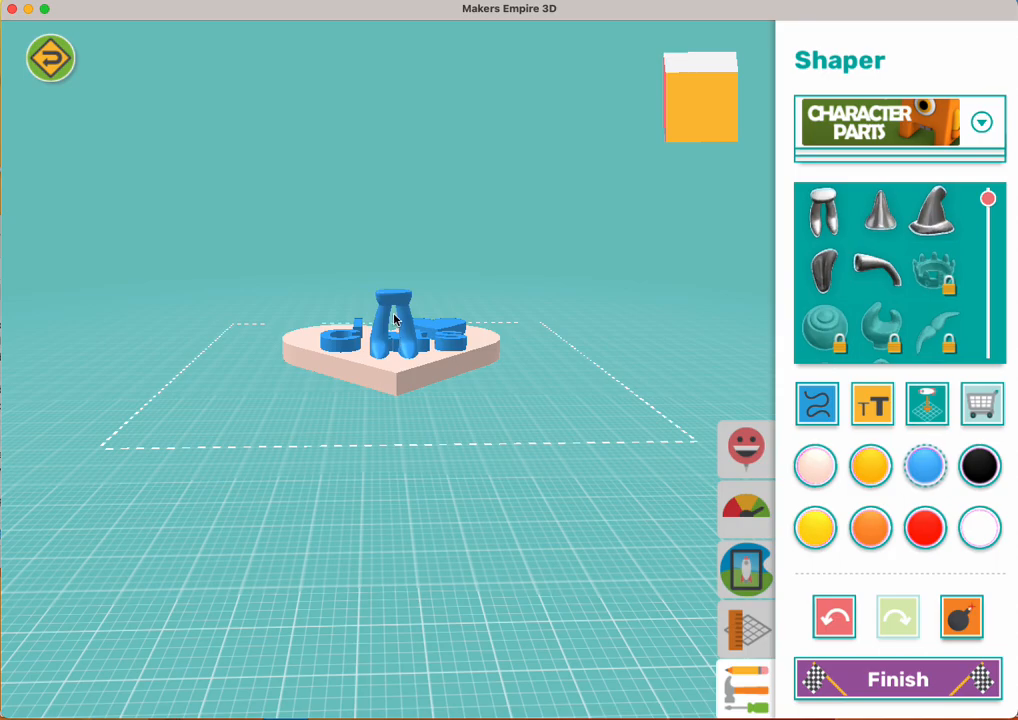
drag(377, 402, 341, 300)
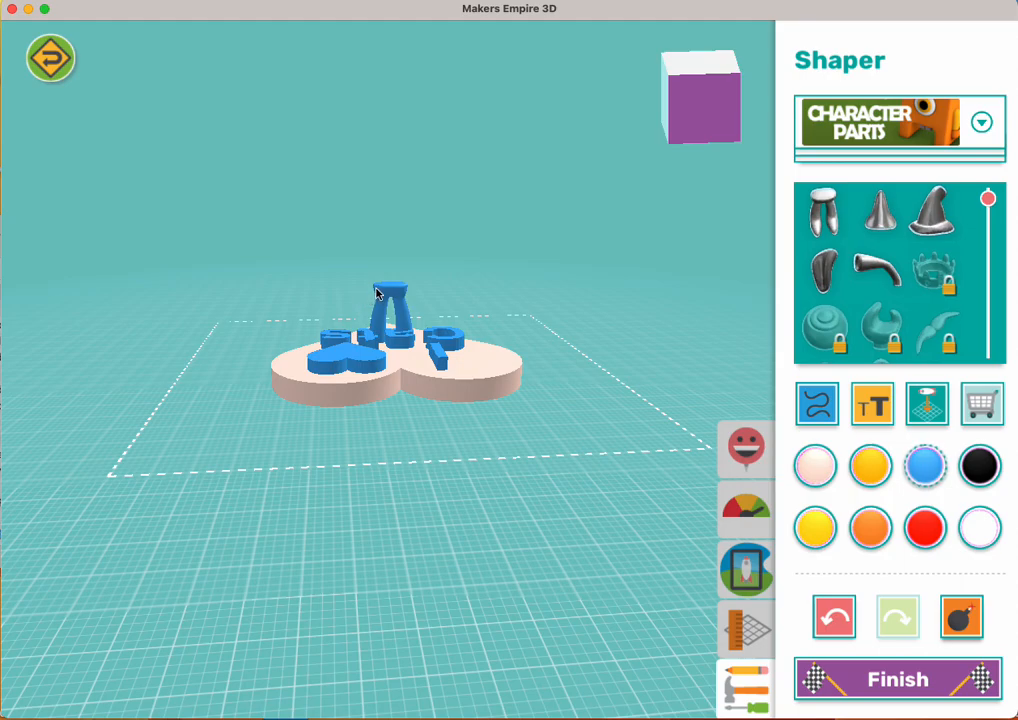
- Delete the Flare Legs from the heart design
click(315, 508)
drag(315, 508, 648, 538)
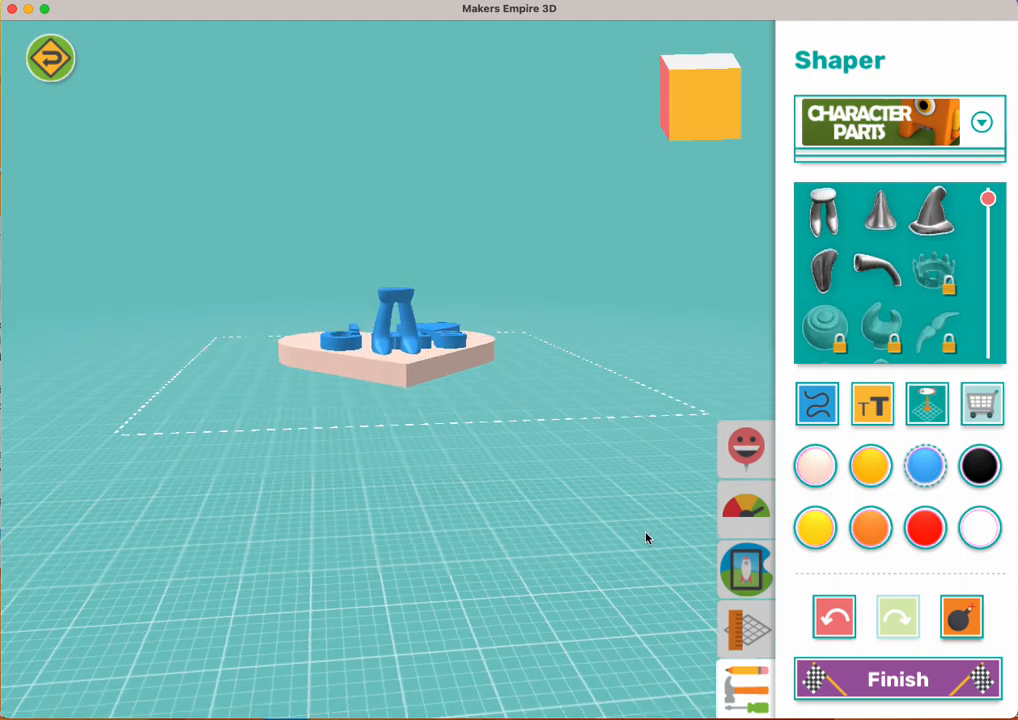
click(390, 305)
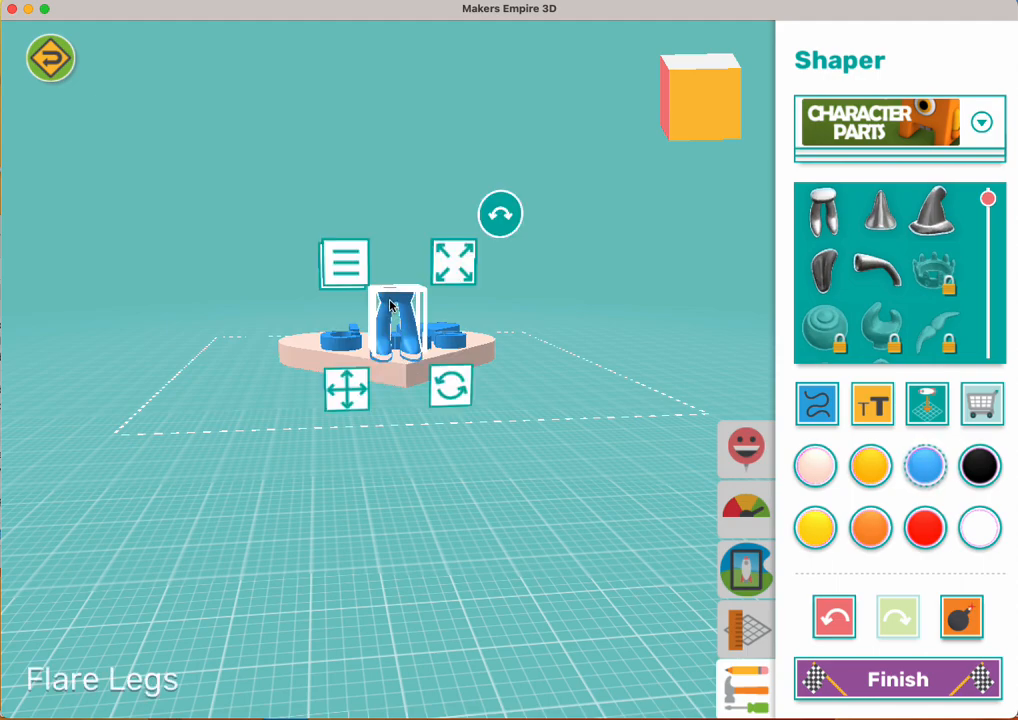
key(Delete)
- Change the font of the "Cats" text to Jing Jing (Regular)
drag(420, 484, 422, 683)
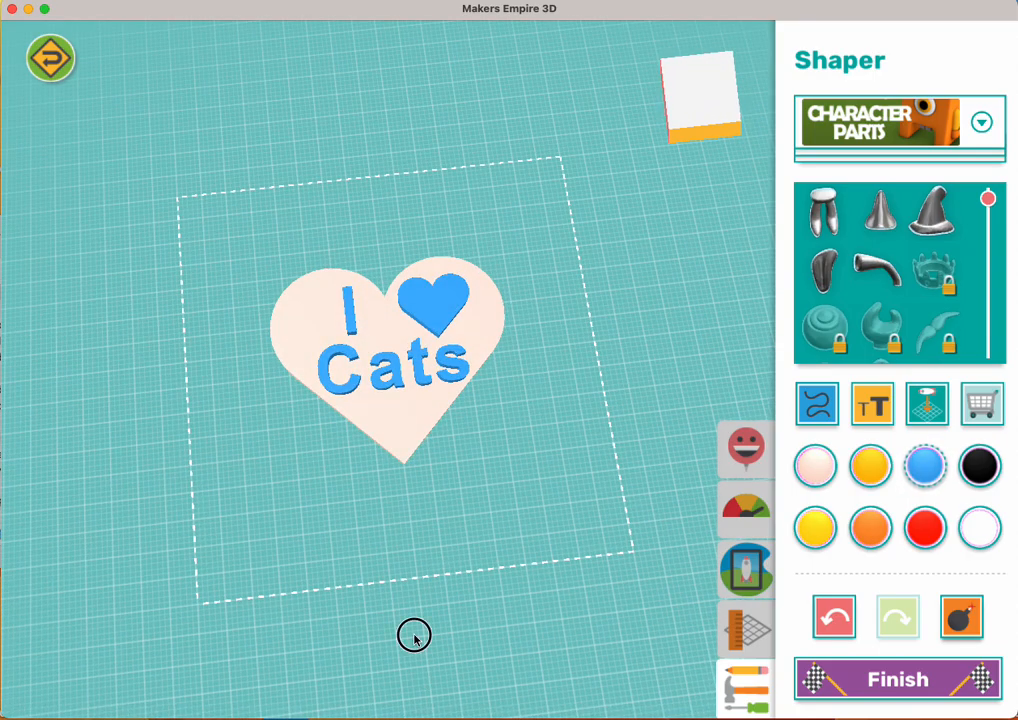
drag(414, 636, 413, 715)
drag(617, 518, 611, 548)
click(392, 372)
click(368, 100)
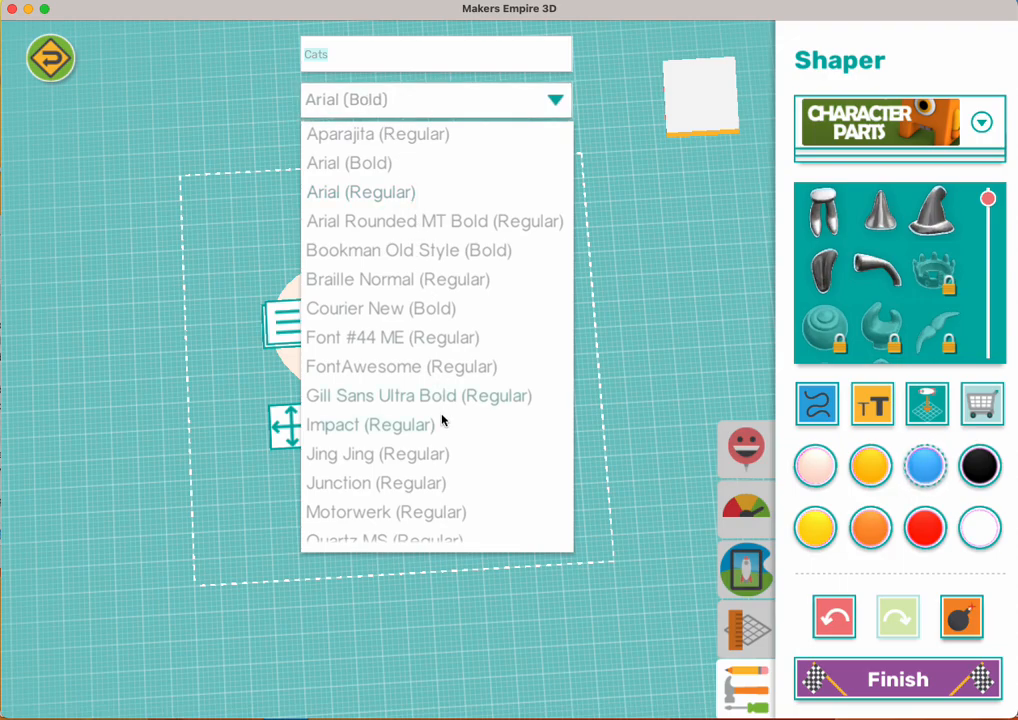
scroll(443, 420, down, 3)
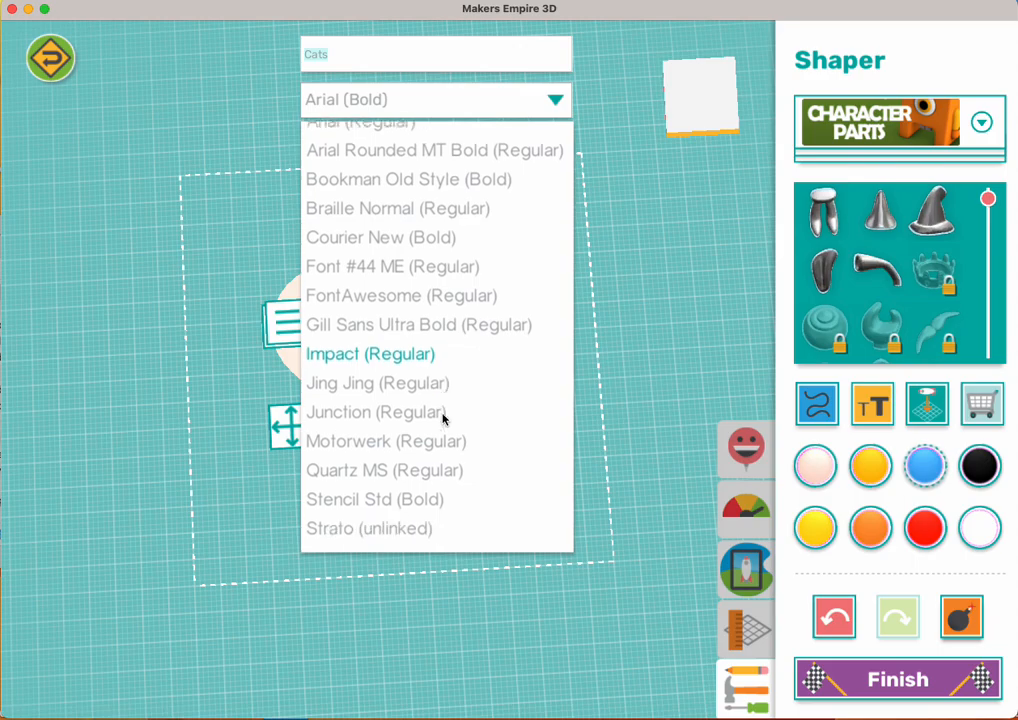
click(409, 359)
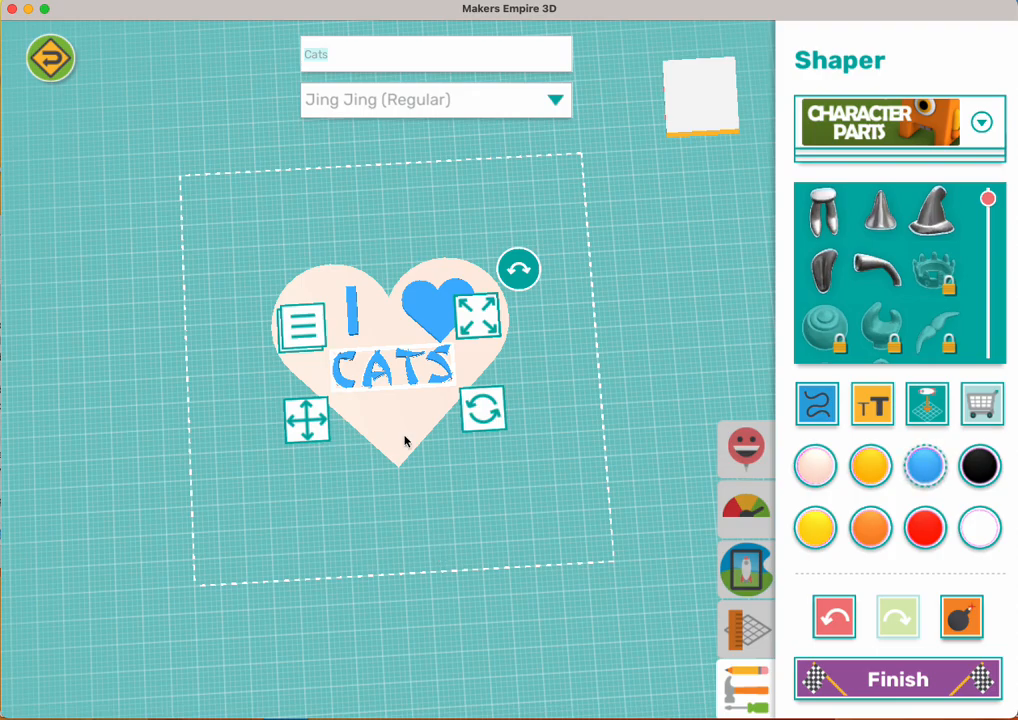
- Try the Arial (Bold) and Impact (Regular) fonts on the "Cats" text
click(346, 100)
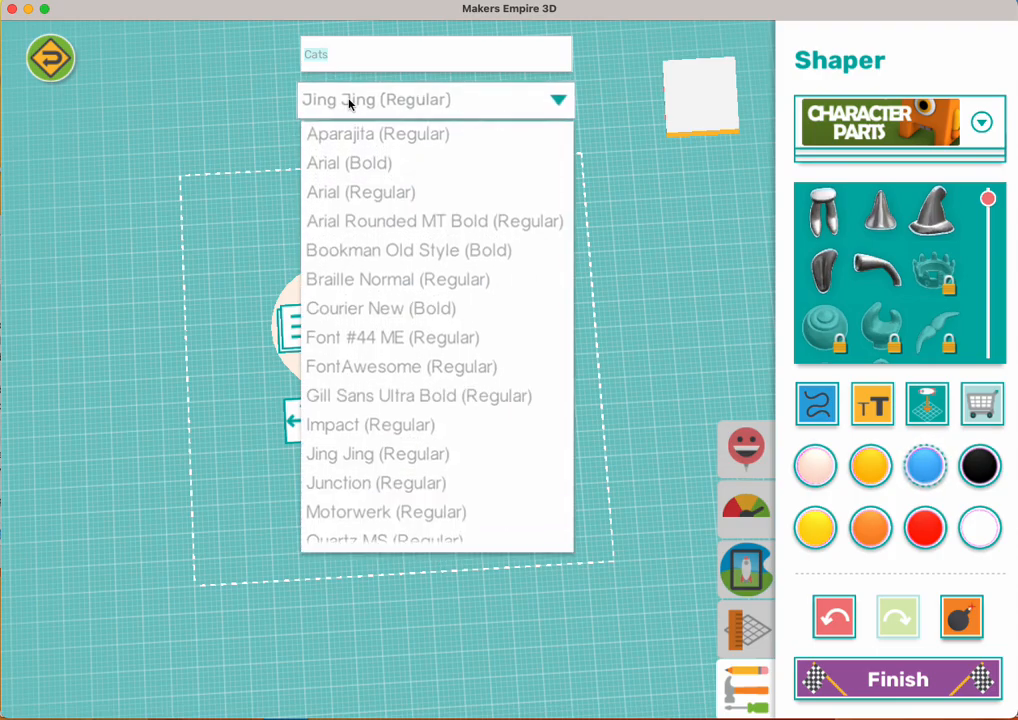
scroll(369, 205, up, 3)
click(363, 172)
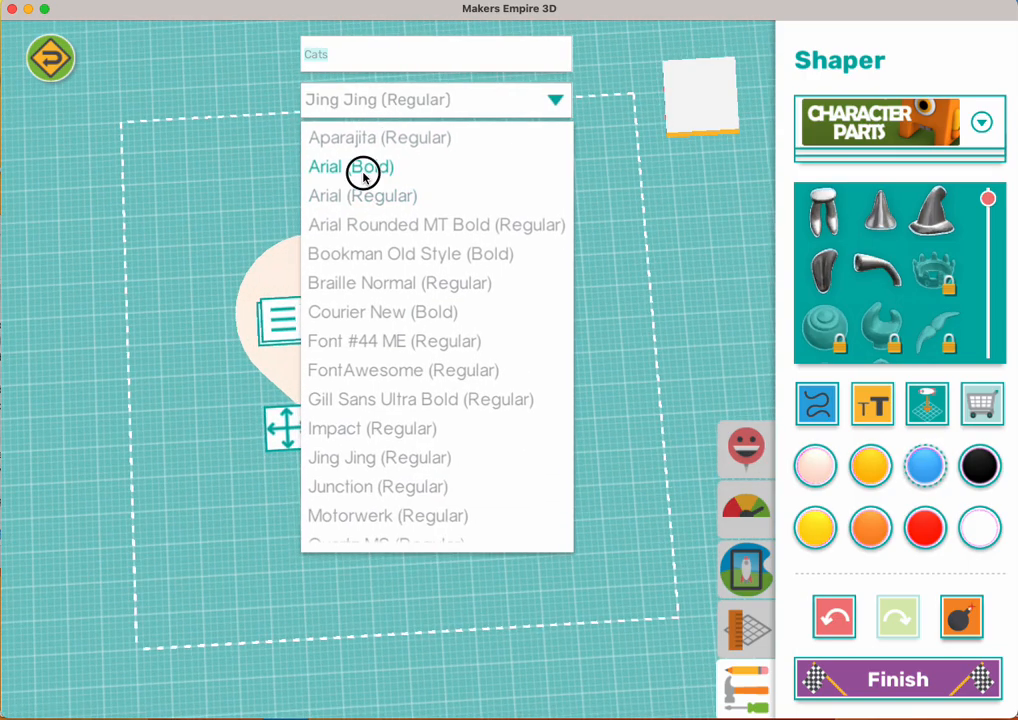
click(391, 100)
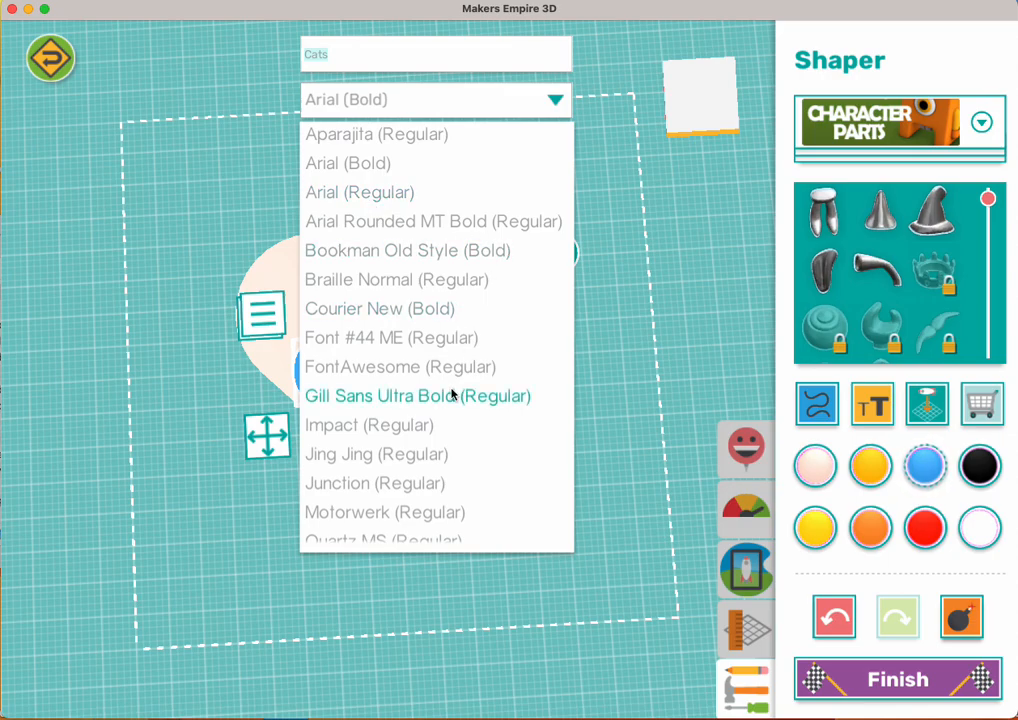
click(410, 425)
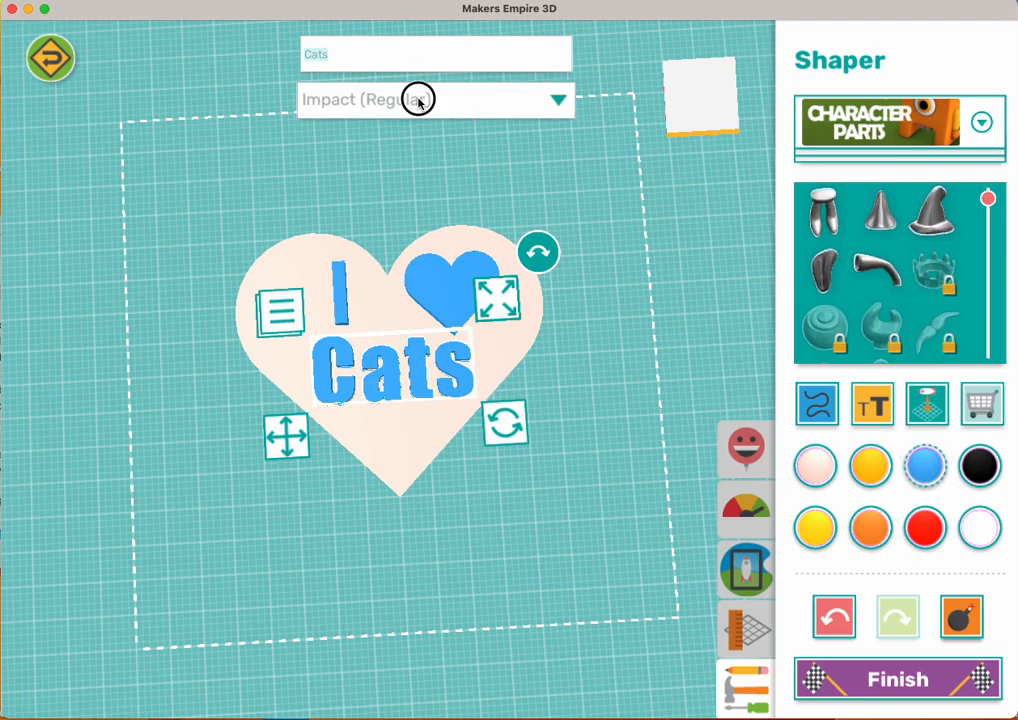
- Set the font of the "Cats" text to Junction (Regular)
click(416, 98)
scroll(386, 402, down, 3)
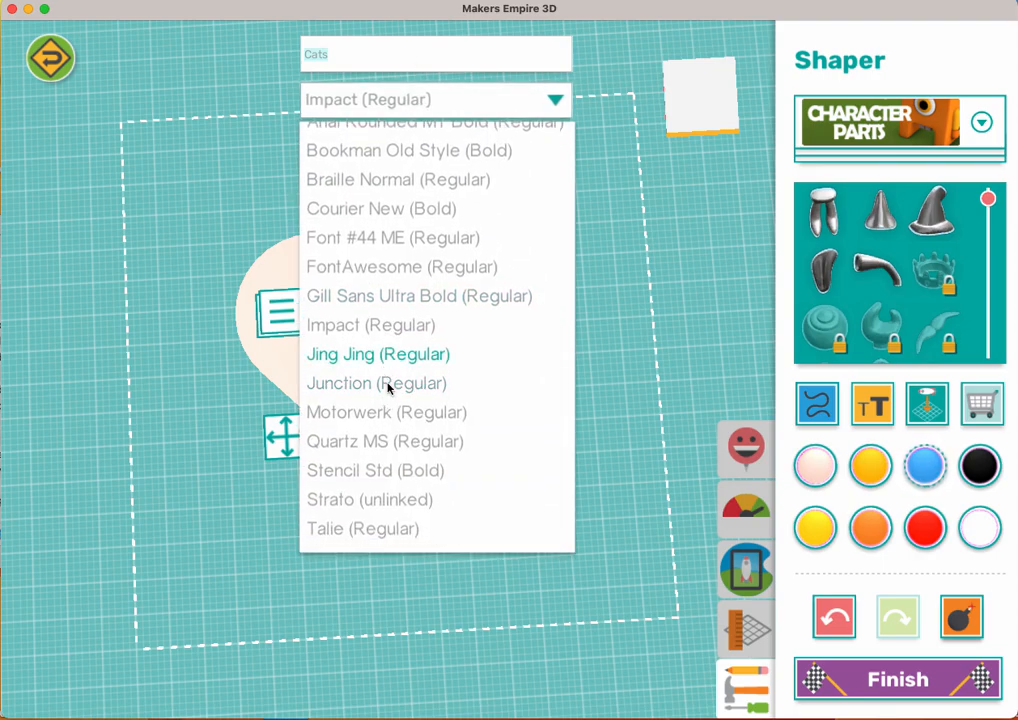
click(388, 386)
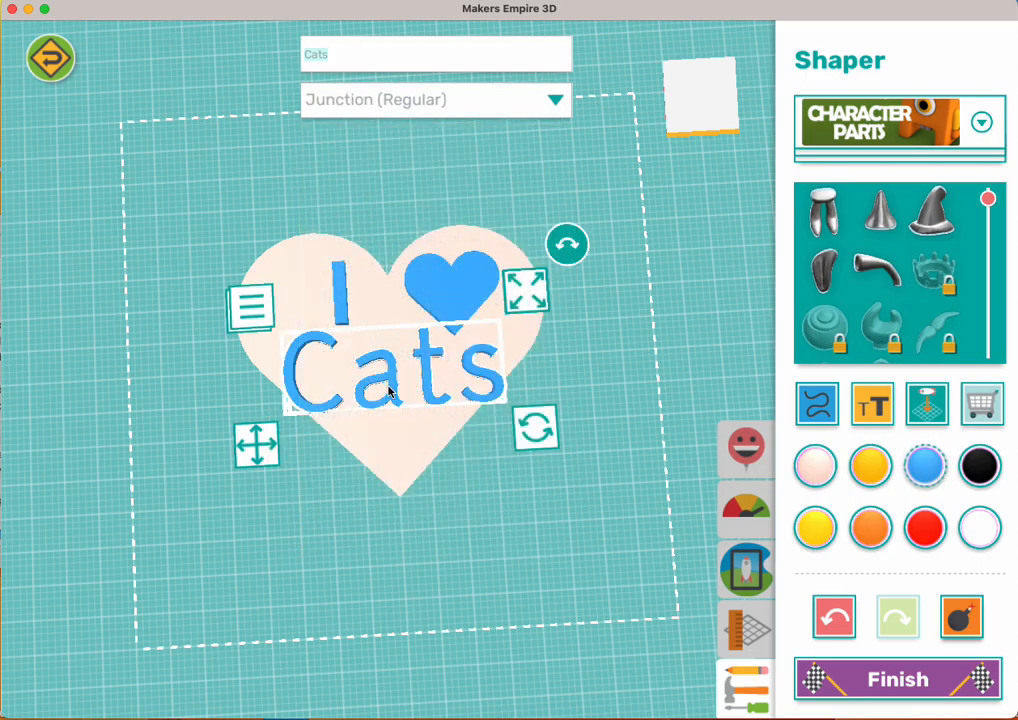
- Try the Strato (unlinked) and Talie (Regular) fonts on the "Cats" text
click(454, 98)
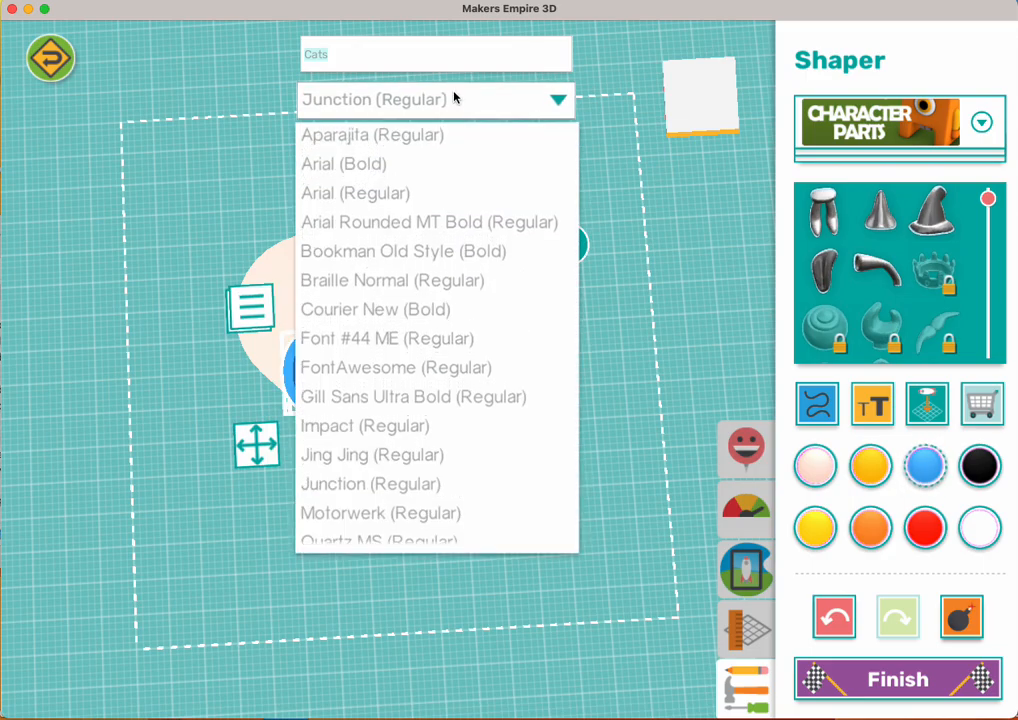
scroll(432, 488, down, 3)
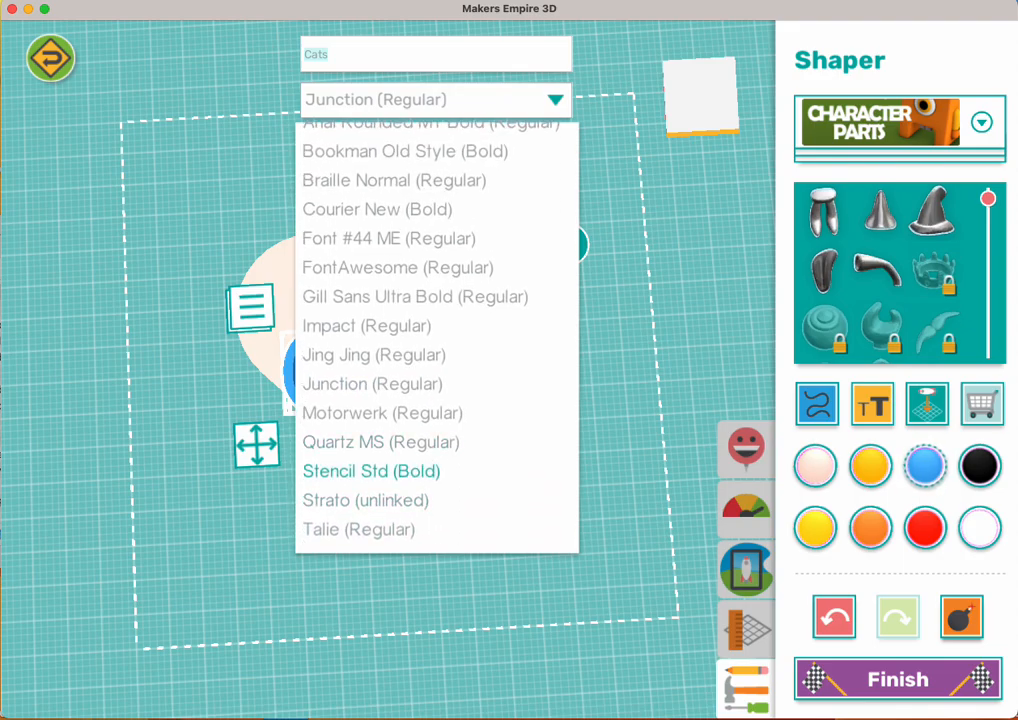
click(408, 500)
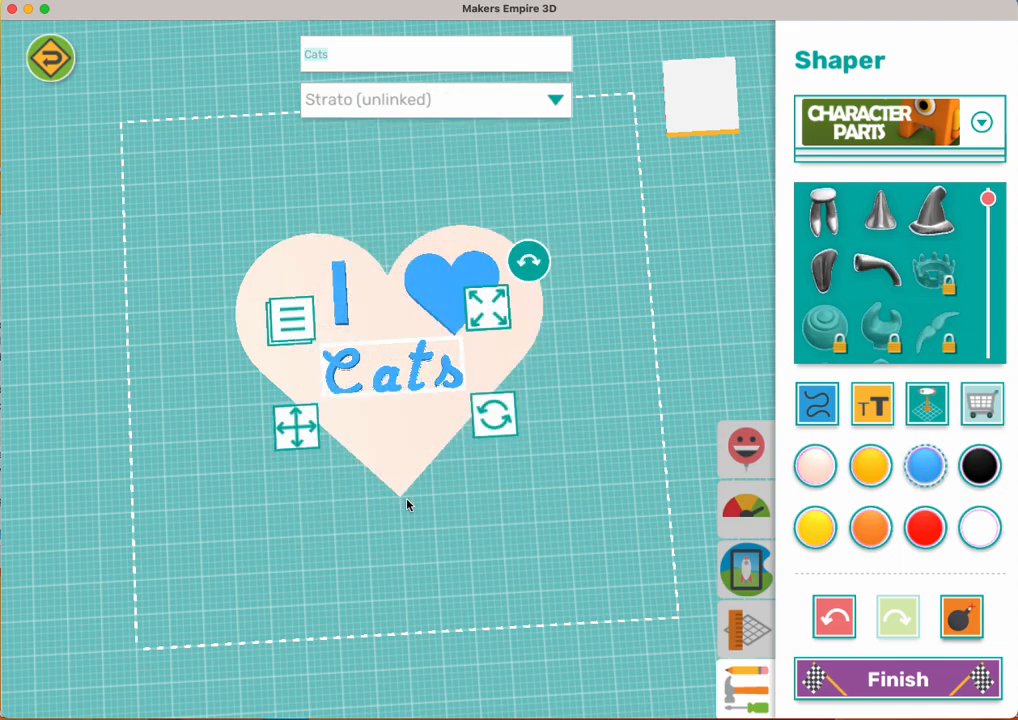
click(454, 98)
click(355, 530)
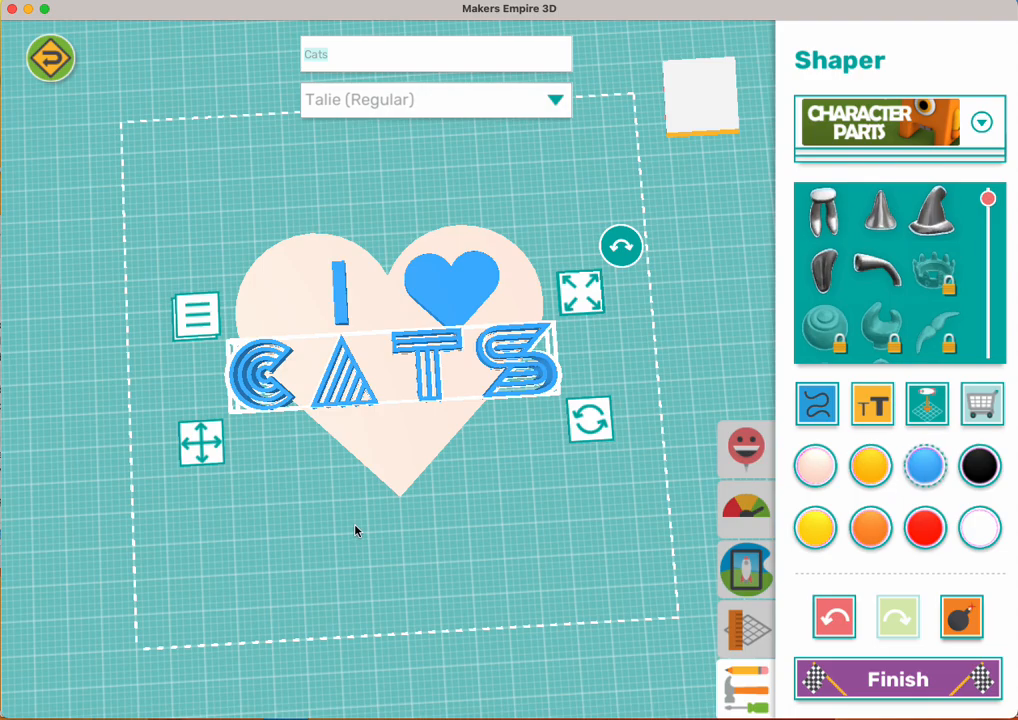
- Set the font of the "Cats" text to Arial (Bold) and deselect the text
click(389, 104)
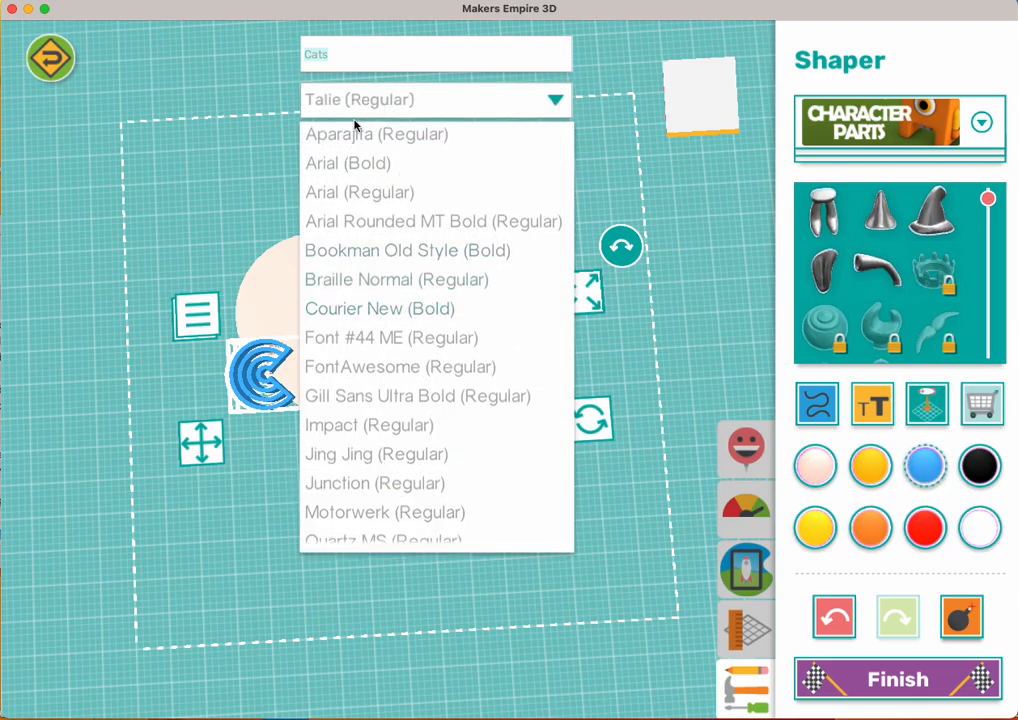
click(368, 163)
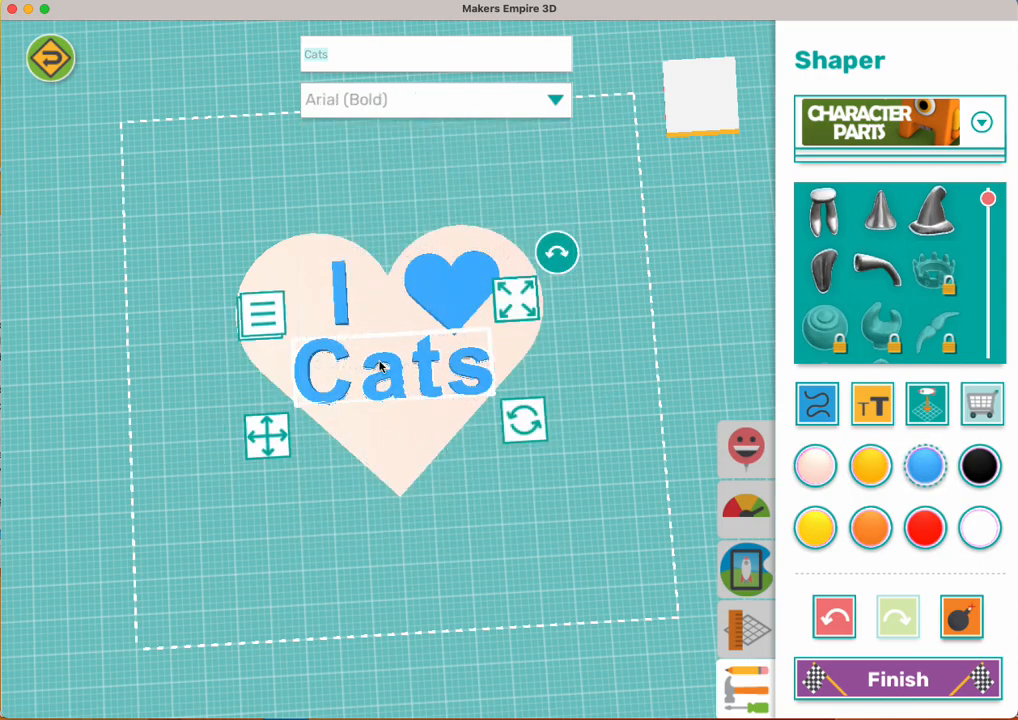
click(537, 583)
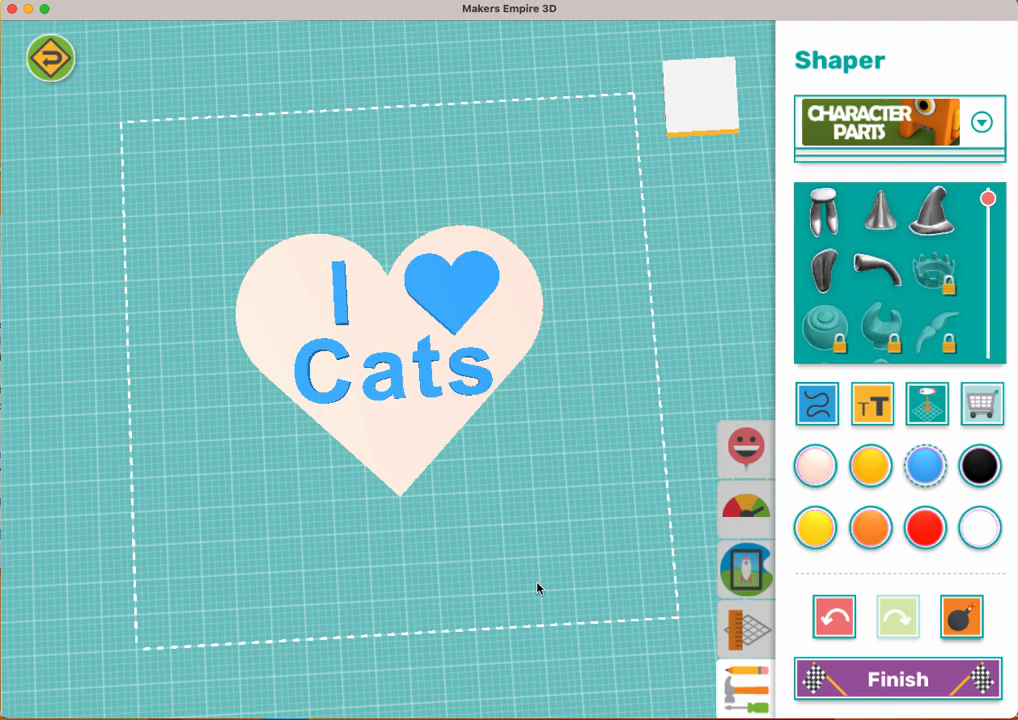
drag(579, 541, 573, 573)
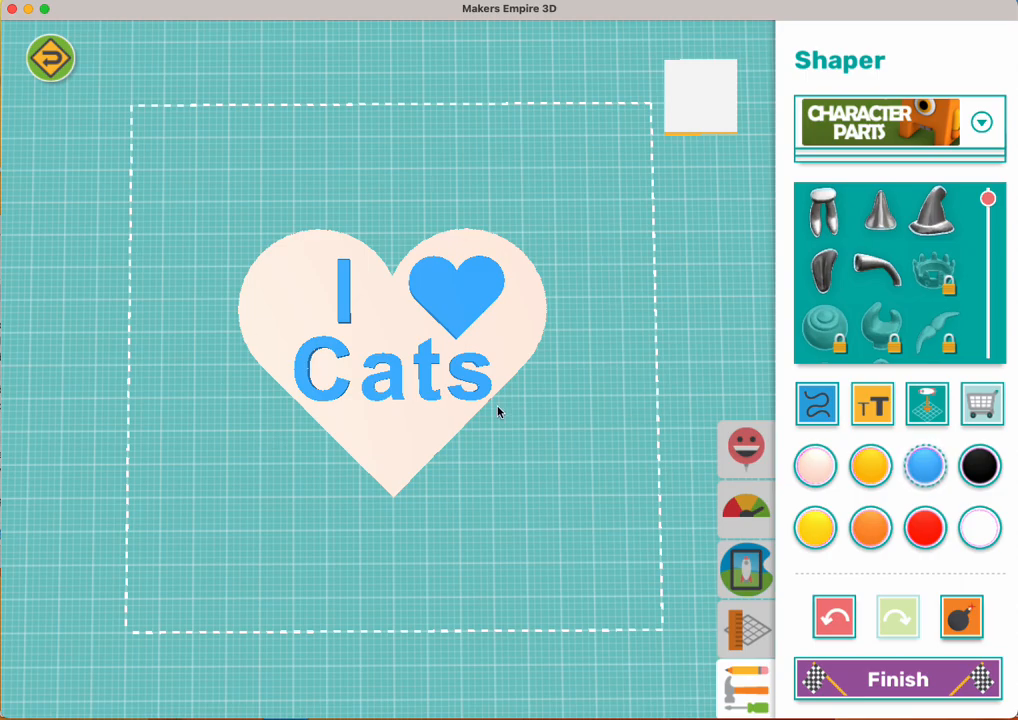
- Add a torus from the Basic Shapes pack and place it over the notch at the top of the heart
click(893, 116)
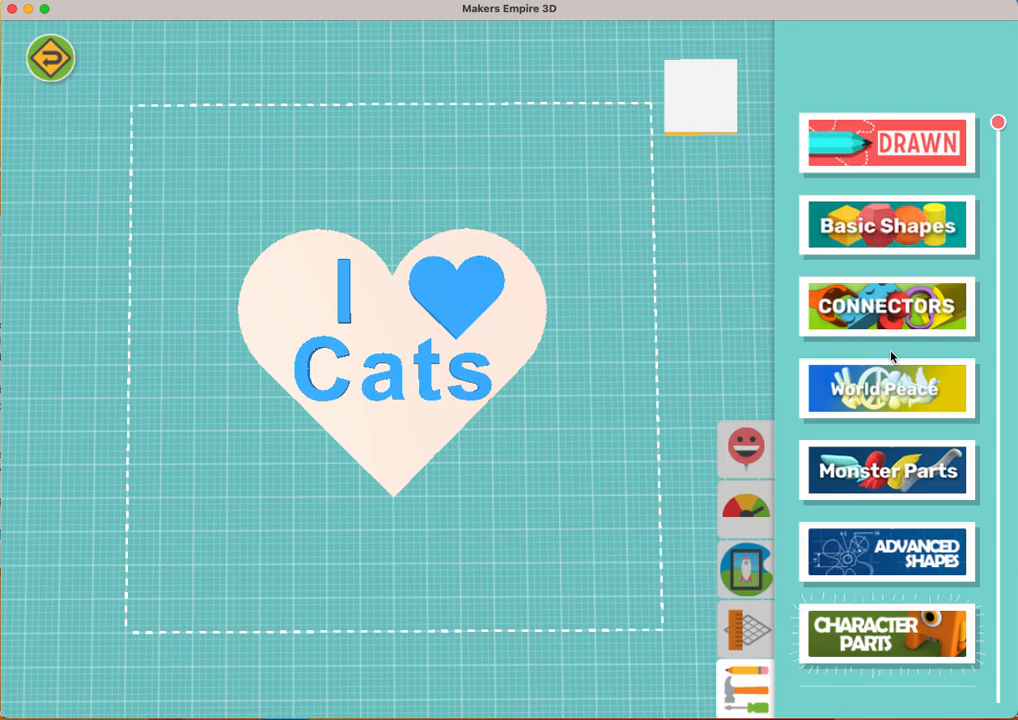
click(885, 228)
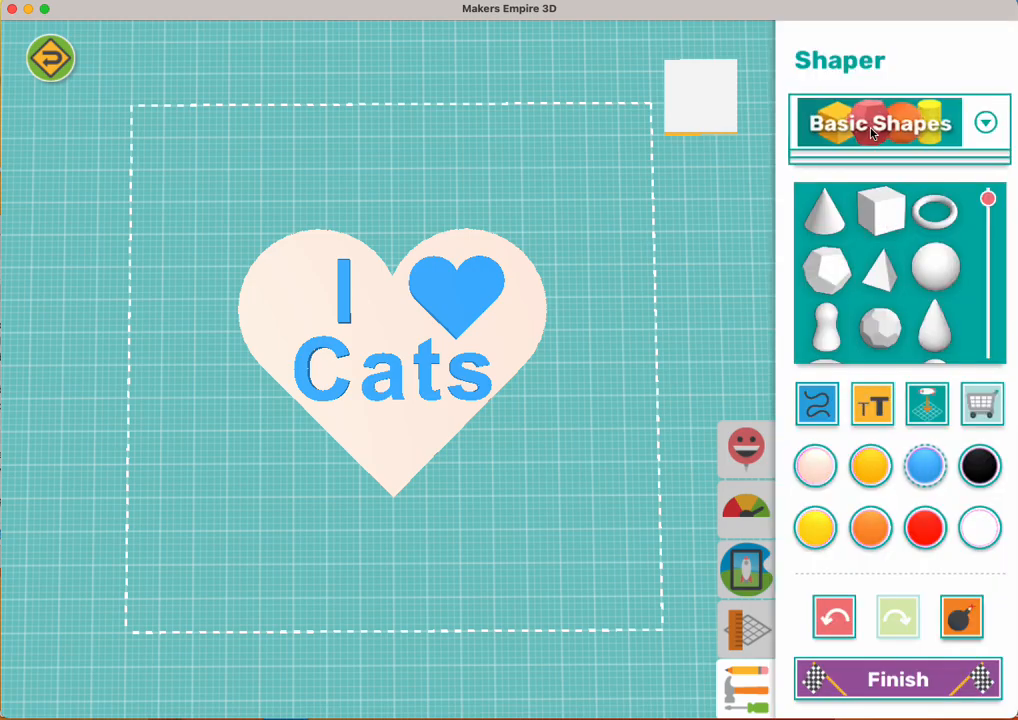
click(935, 210)
drag(298, 482, 291, 348)
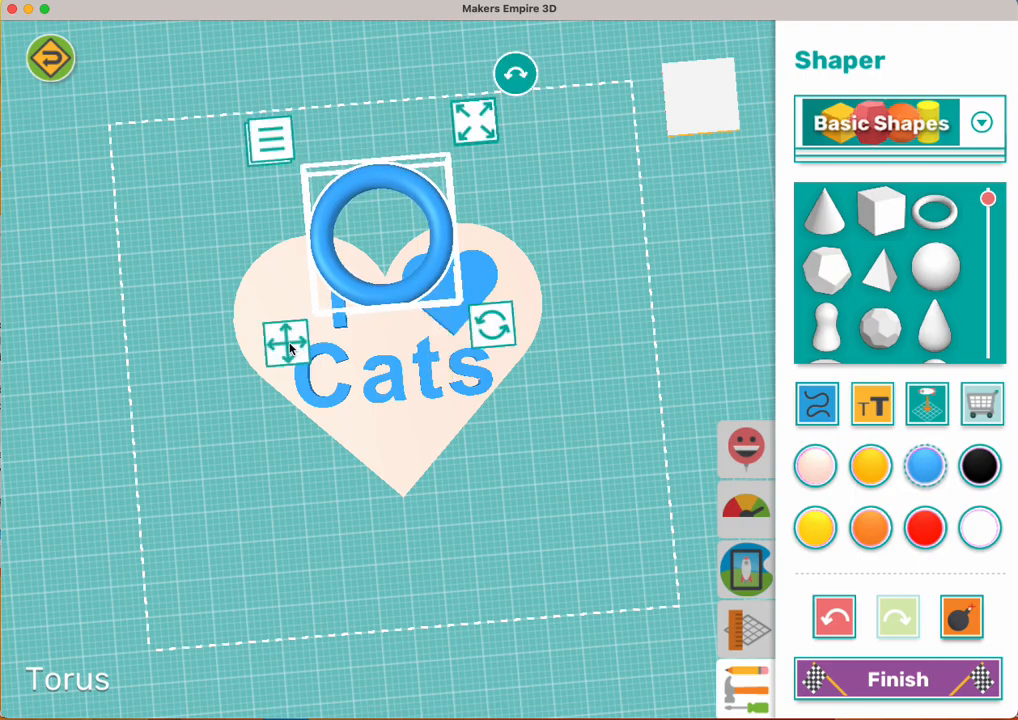
- Lower the torus in 1 mm steps to a Z position of 1.1
drag(215, 555, 225, 330)
click(273, 307)
drag(153, 351, 172, 378)
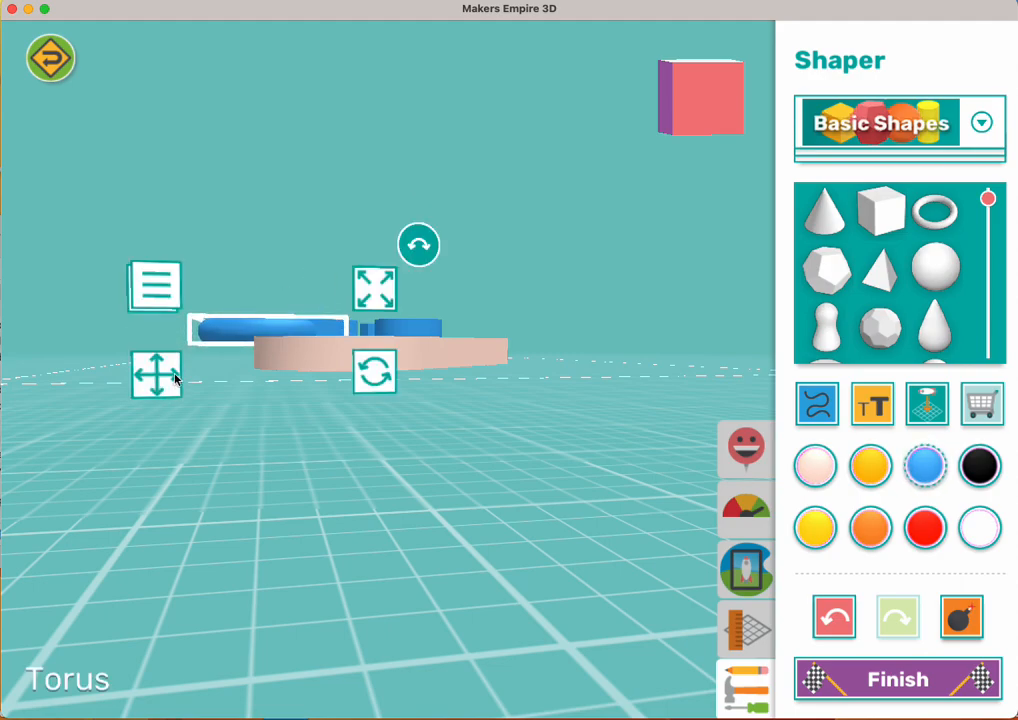
click(157, 373)
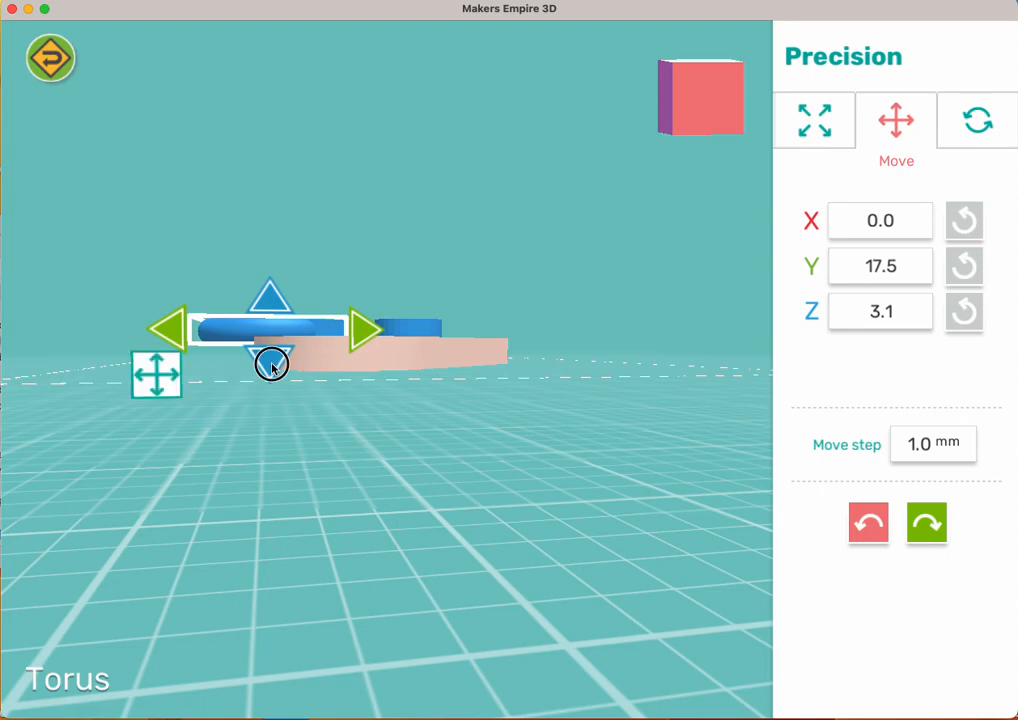
click(272, 366)
click(268, 375)
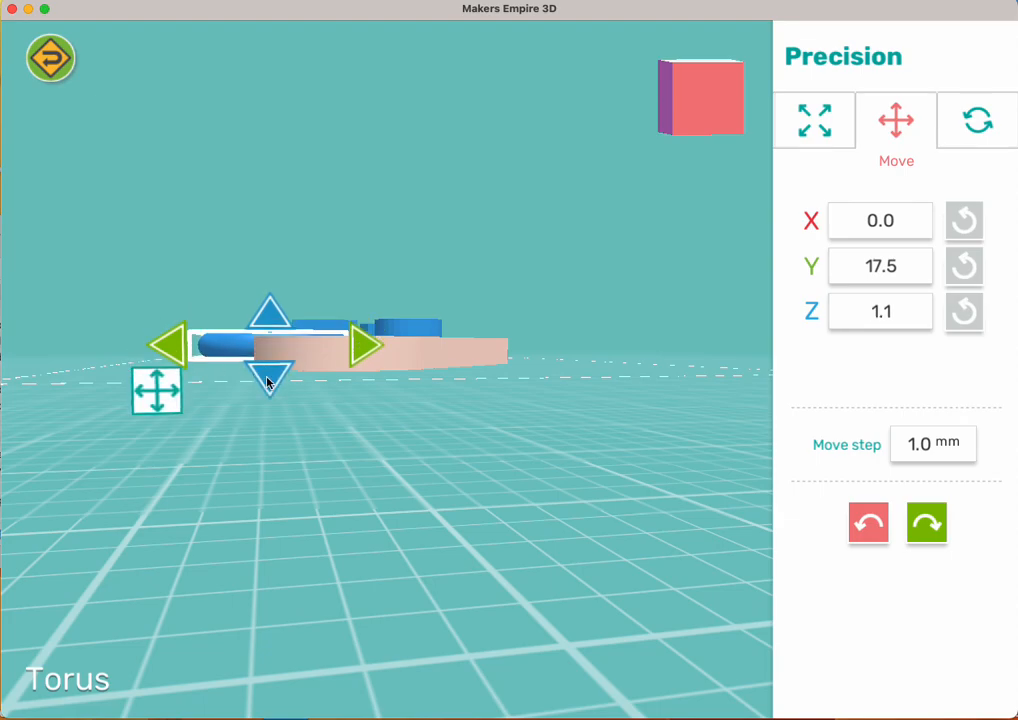
click(343, 446)
drag(314, 432, 174, 635)
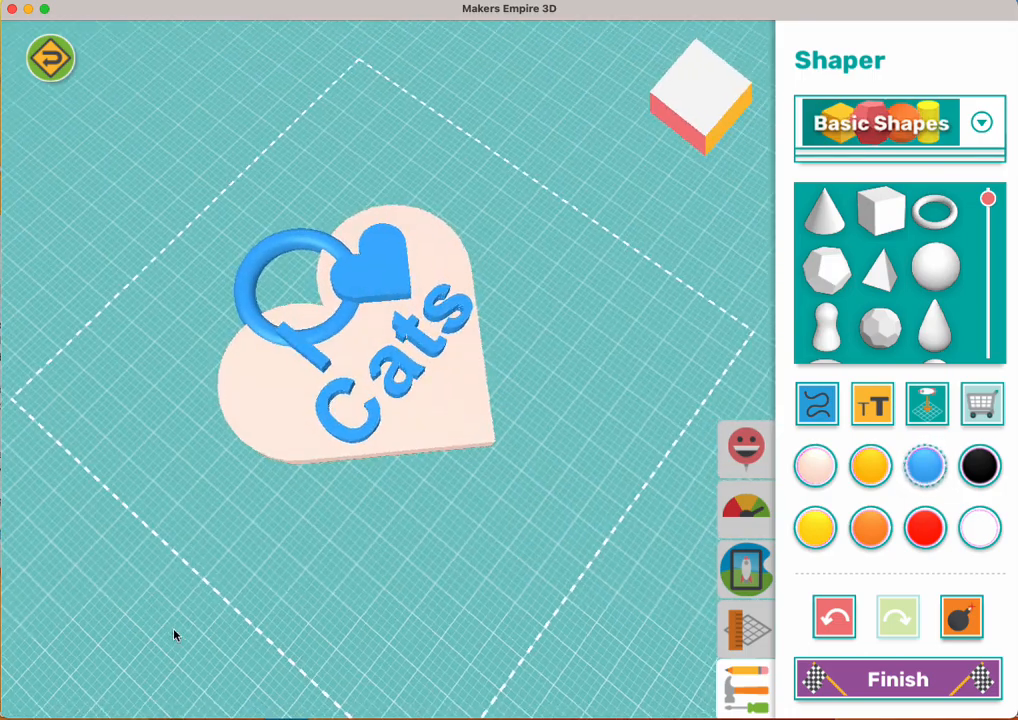
- Undo the last lowering of the torus
click(840, 612)
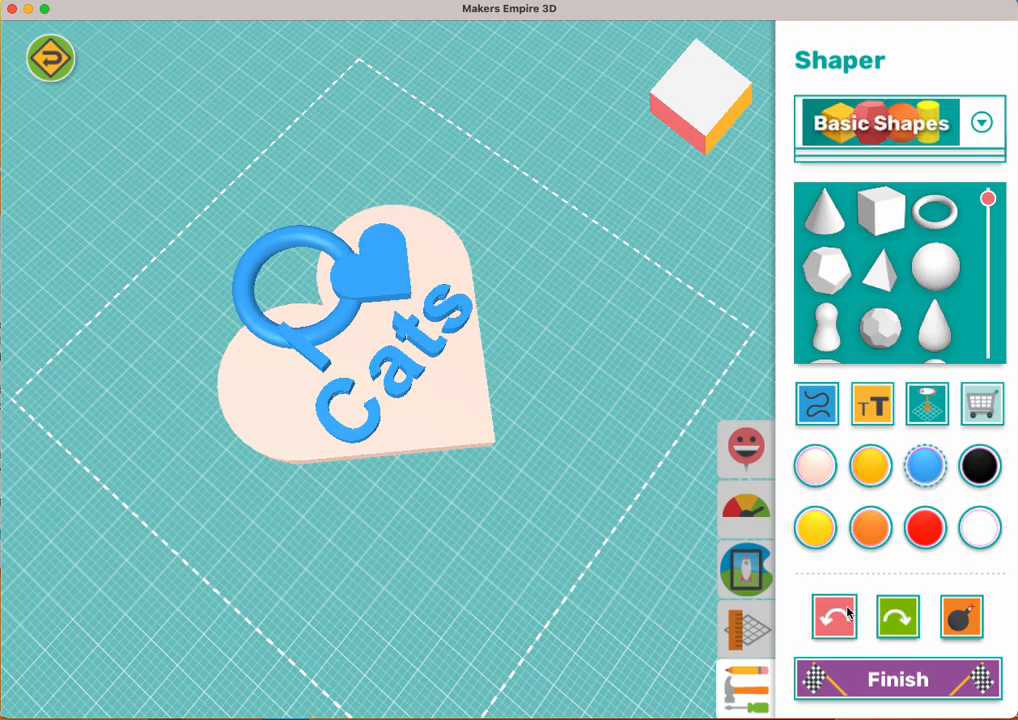
drag(500, 470, 513, 690)
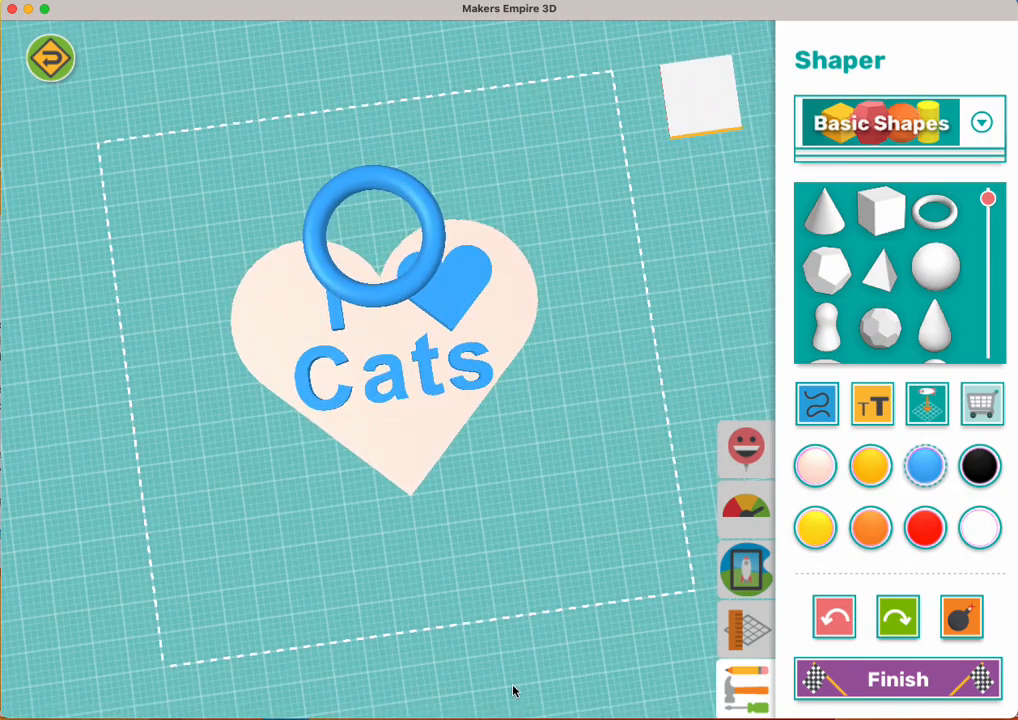
drag(514, 645, 493, 650)
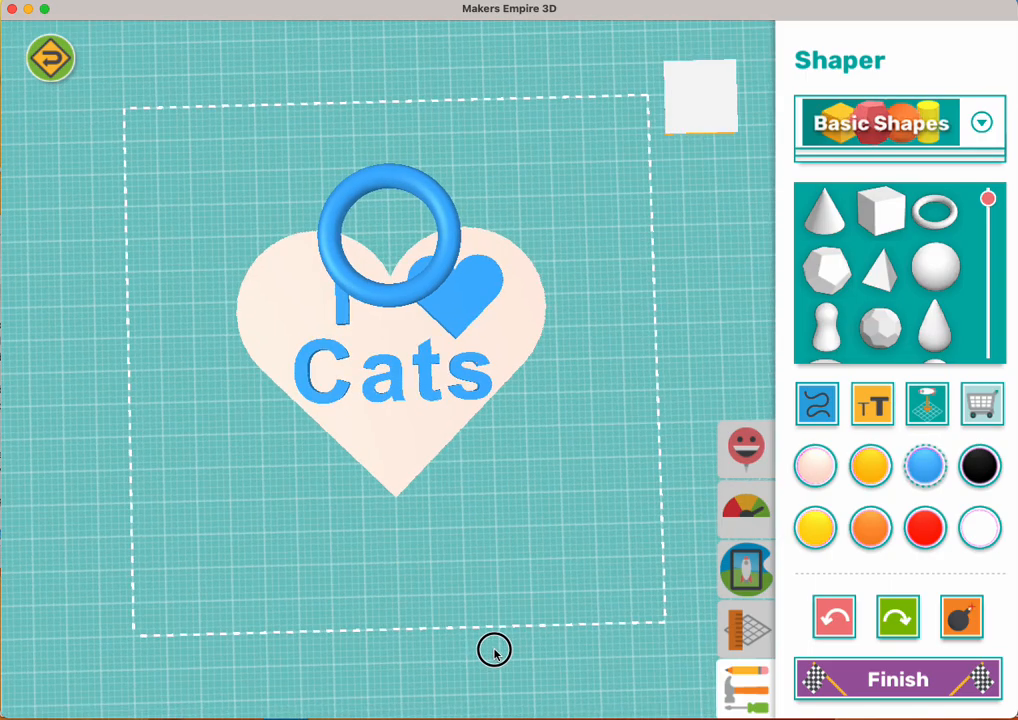
- Check the base heart's position values and set the torus's Z position to 0
click(402, 474)
click(211, 535)
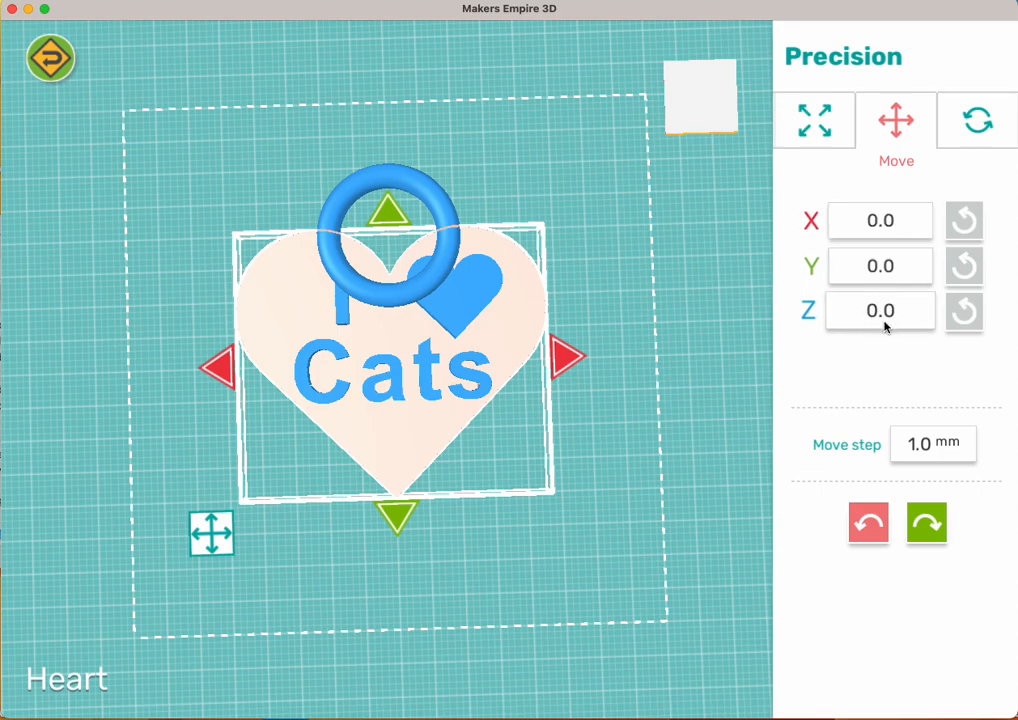
click(404, 301)
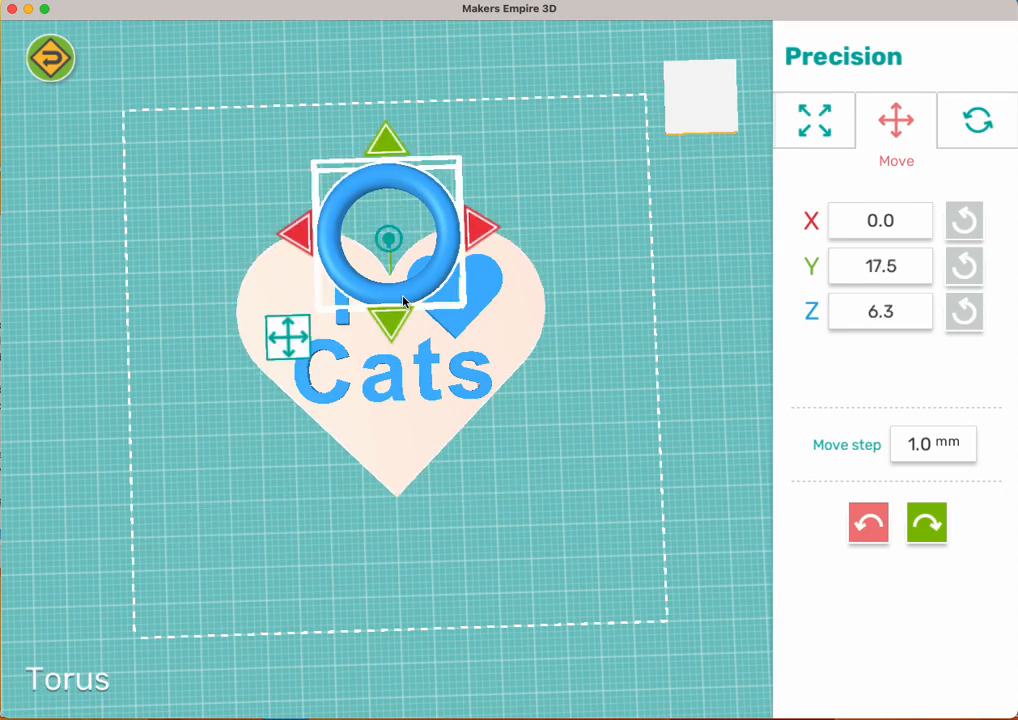
click(857, 312)
text(0)
click(600, 440)
drag(560, 560, 770, 388)
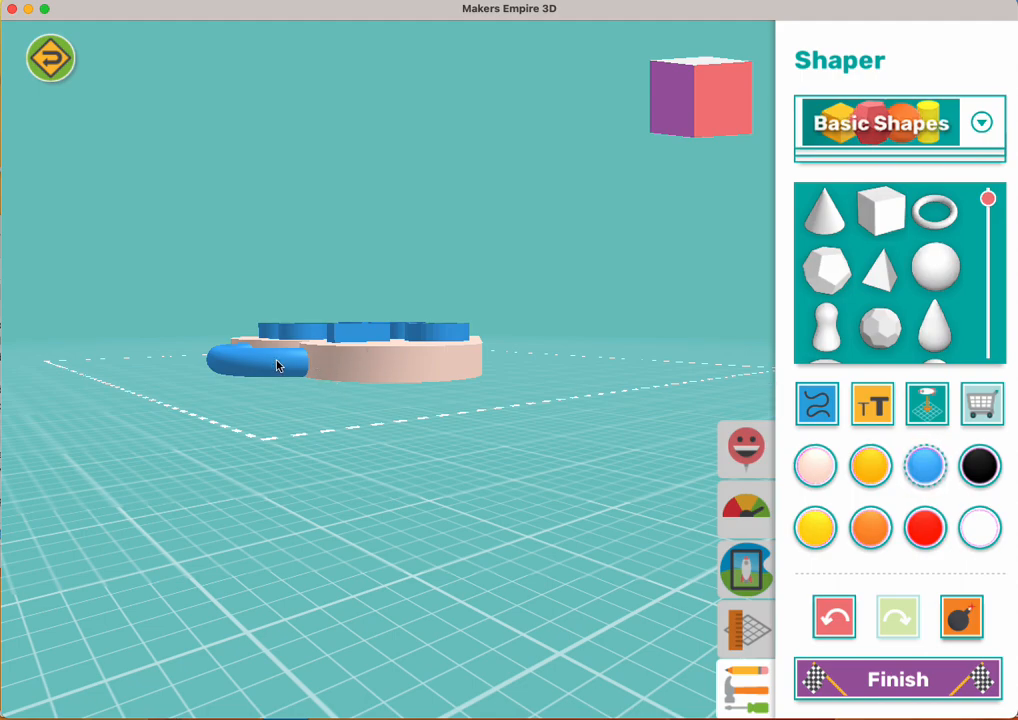
drag(345, 425, 359, 452)
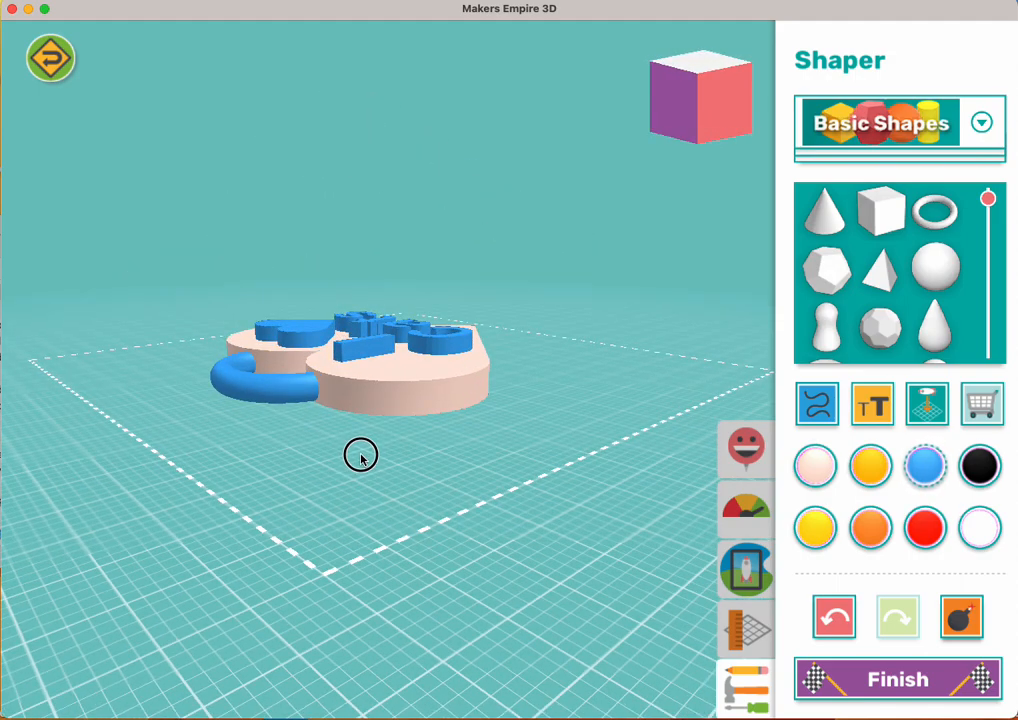
- Lower the torus by one 1 mm step to a Z position of -1.0
click(280, 393)
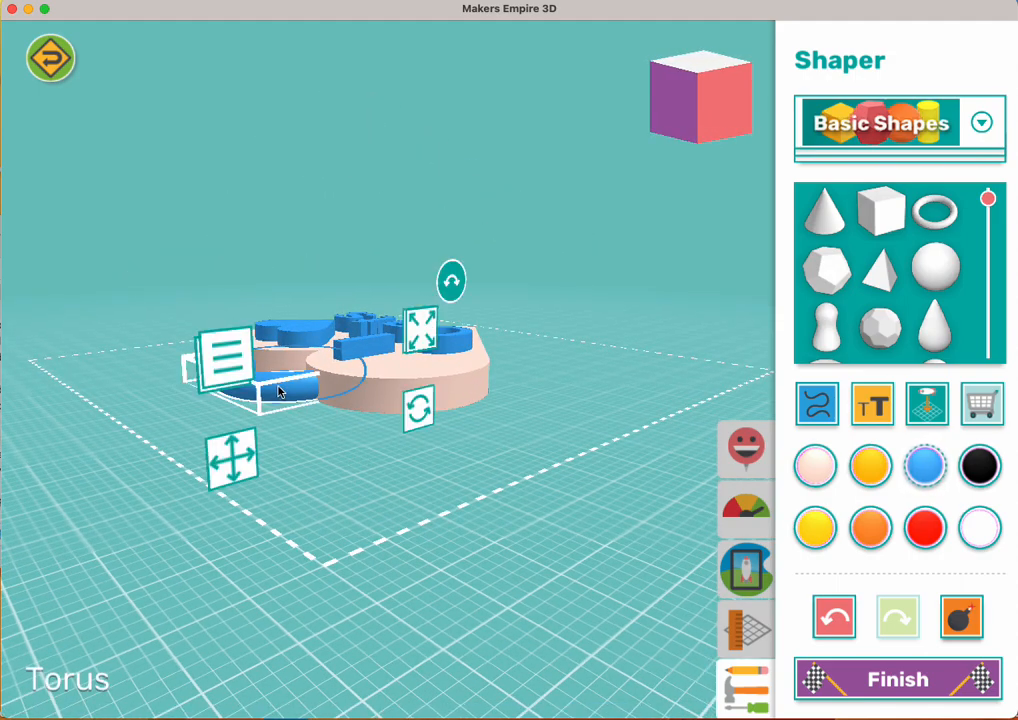
click(240, 462)
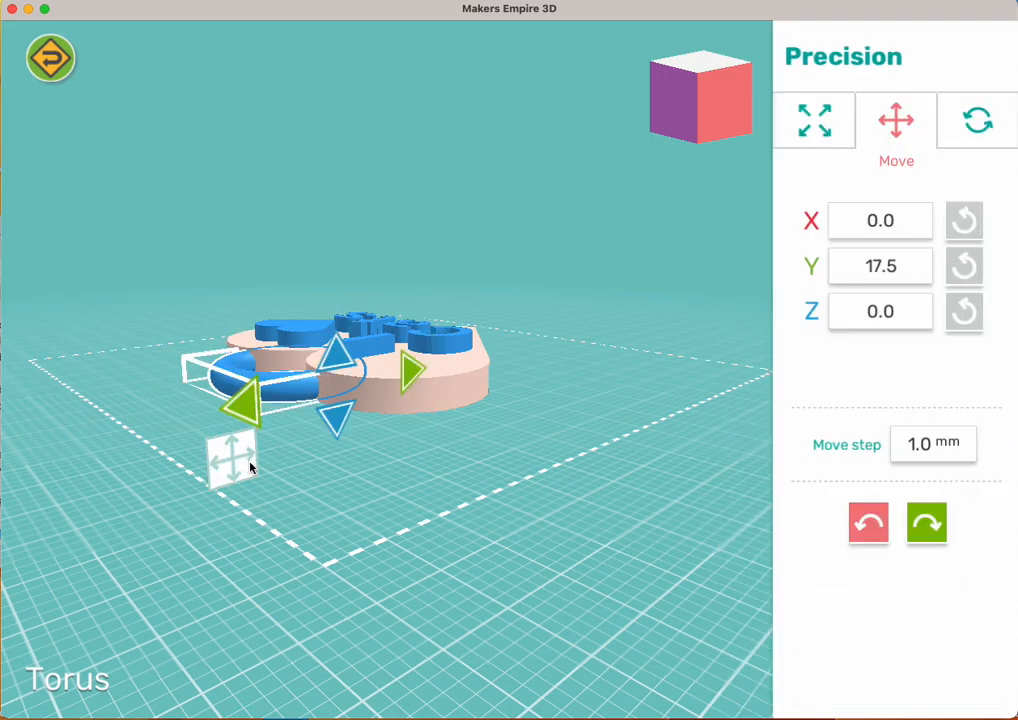
click(334, 427)
click(430, 535)
mouse_move(438, 550)
mouse_down()
mouse_move(438, 438)
mouse_move(413, 560)
mouse_up()
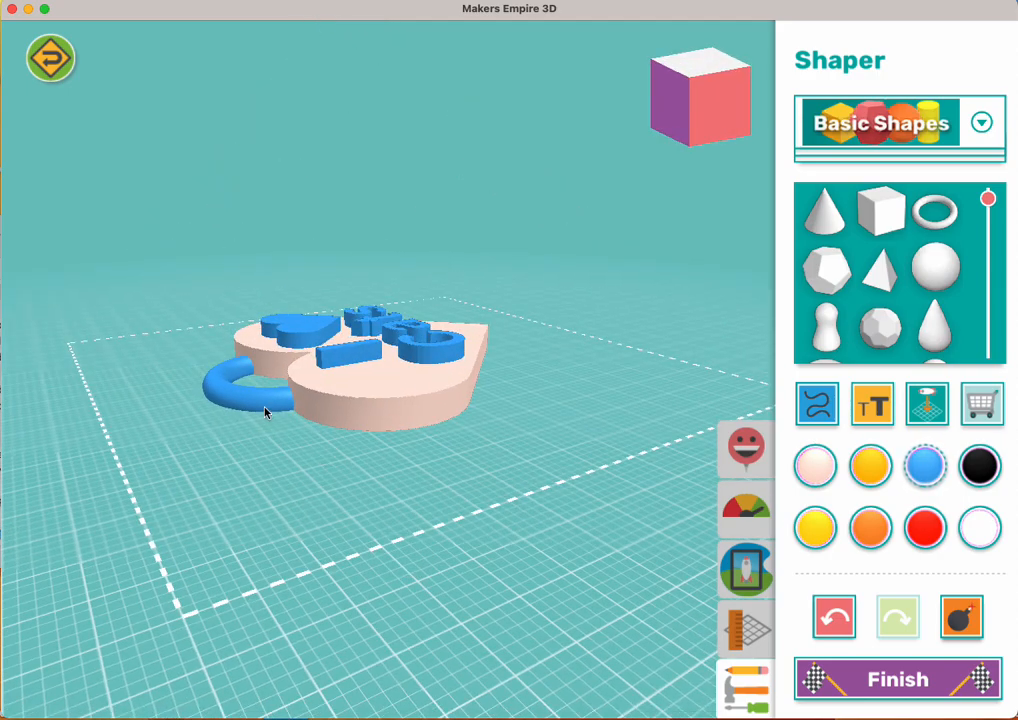
- Raise the torus by two 1 mm steps against the side of the base heart
click(240, 395)
click(195, 483)
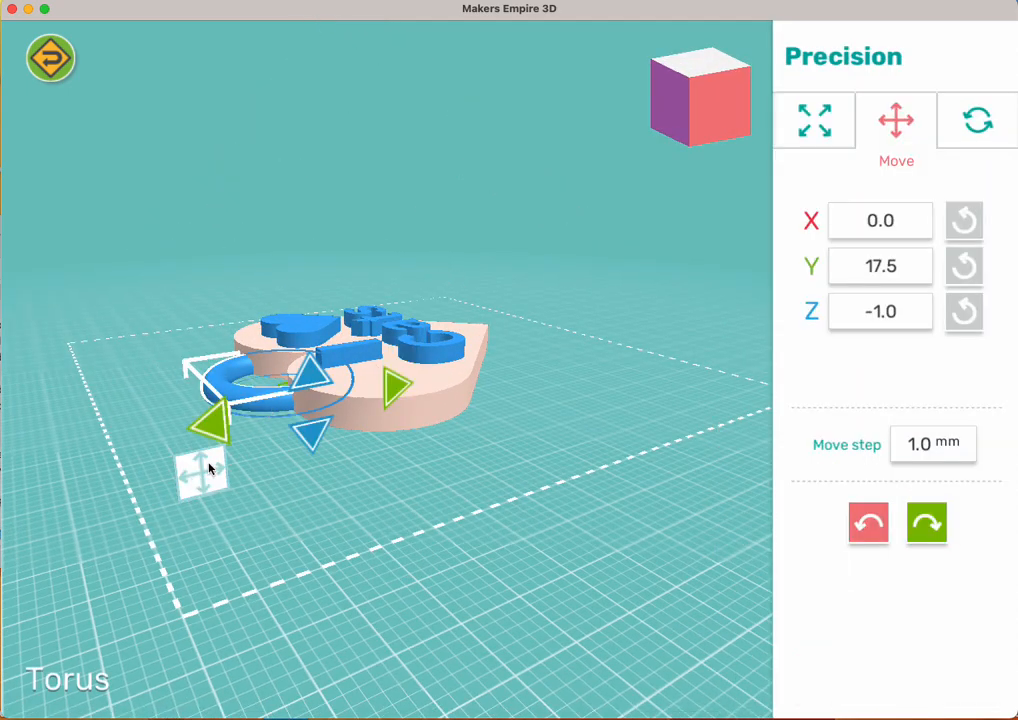
click(313, 378)
click(313, 378)
click(467, 560)
drag(467, 564, 464, 511)
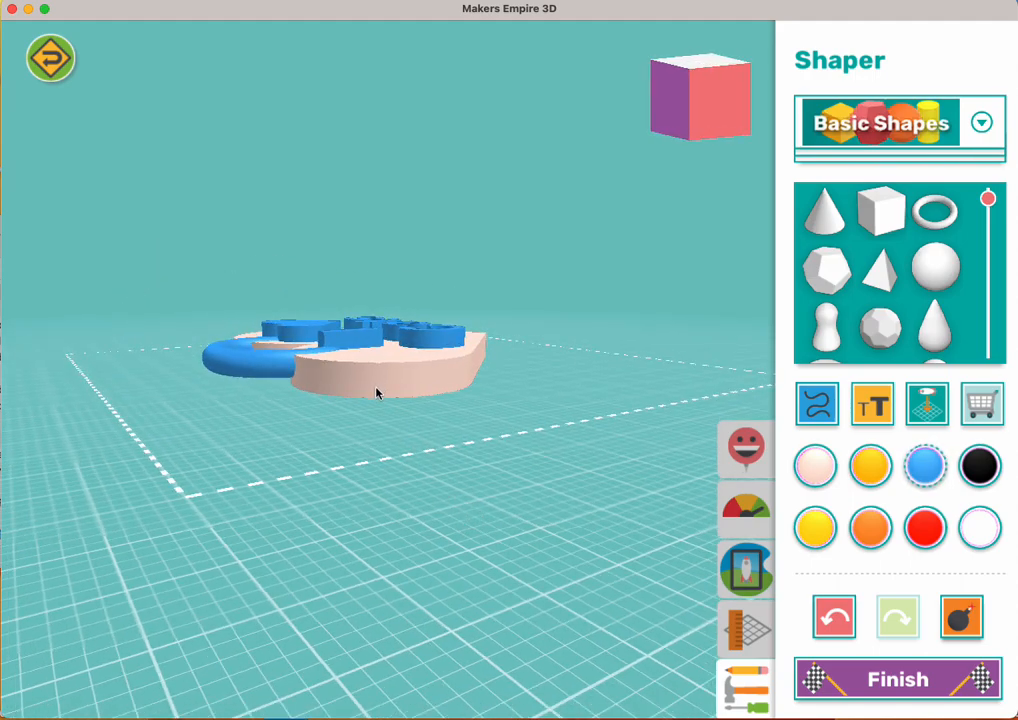
- Lower the torus slightly freehand along the heart's edge and view its size settings
click(377, 390)
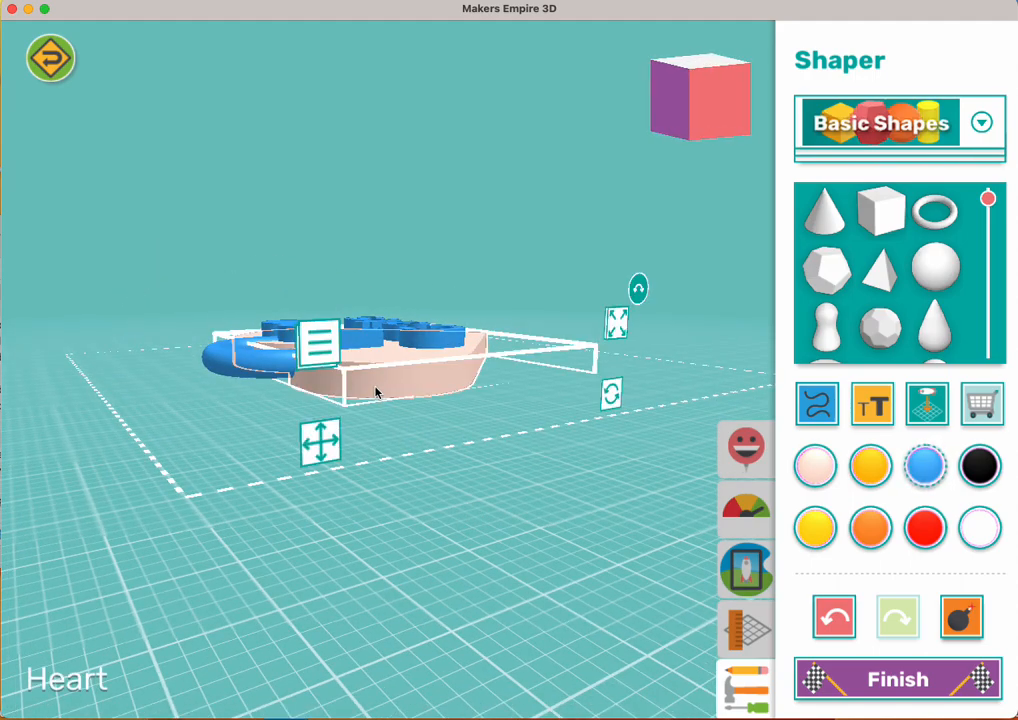
click(226, 366)
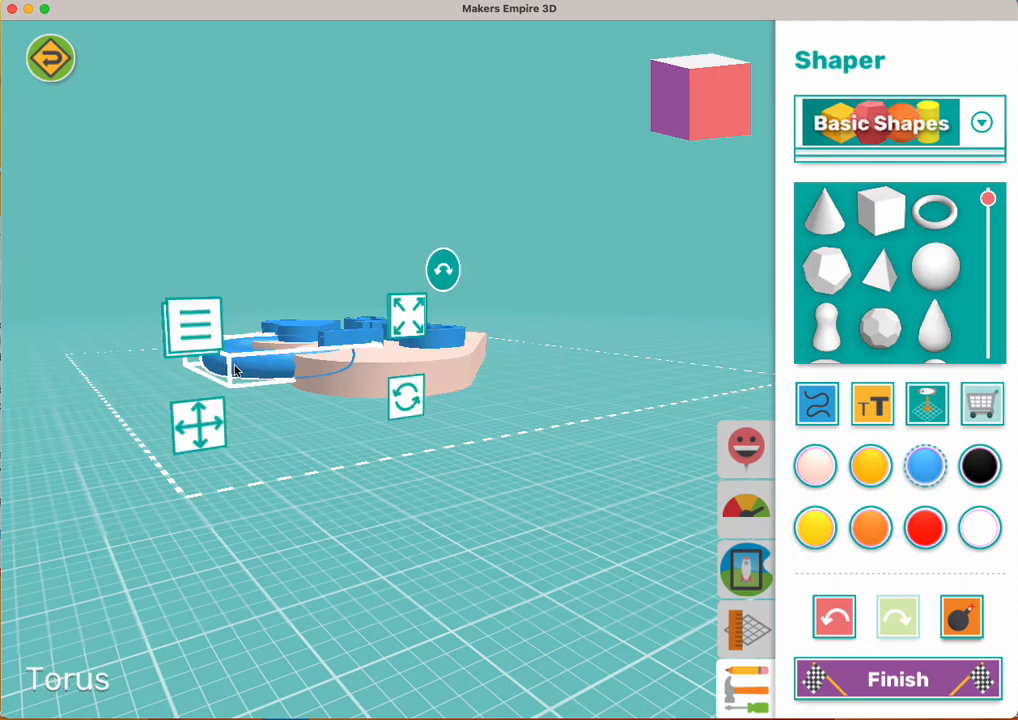
drag(202, 434, 203, 452)
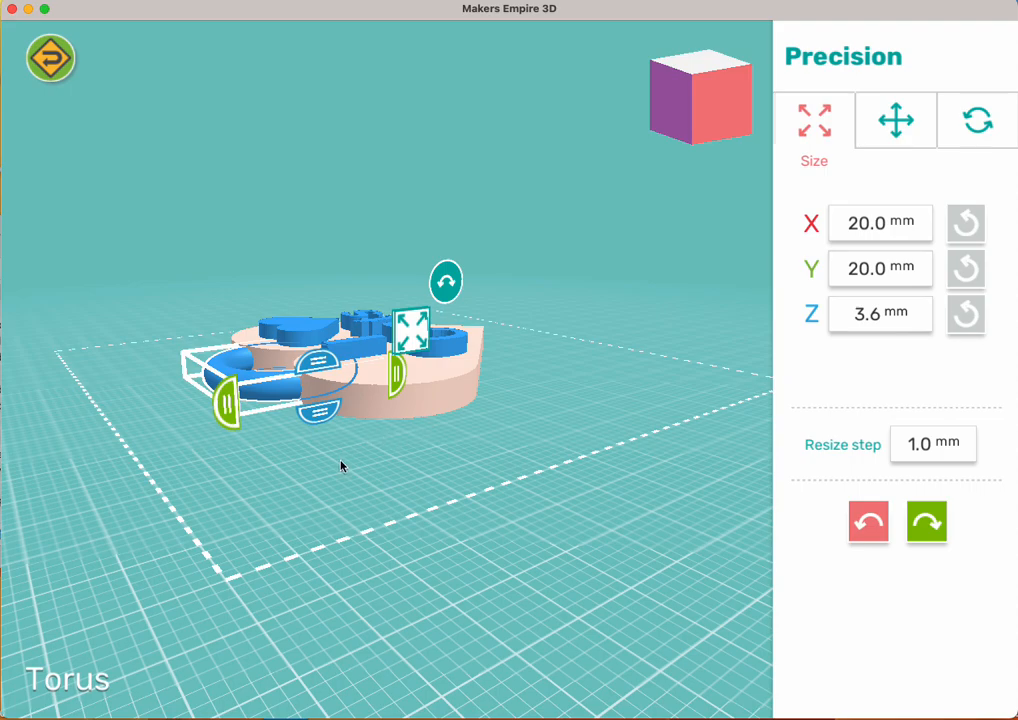
click(362, 485)
- Move the torus to the outer edge of the heart's upper-left lobe as a protruding loop and check it from below
drag(362, 486, 336, 630)
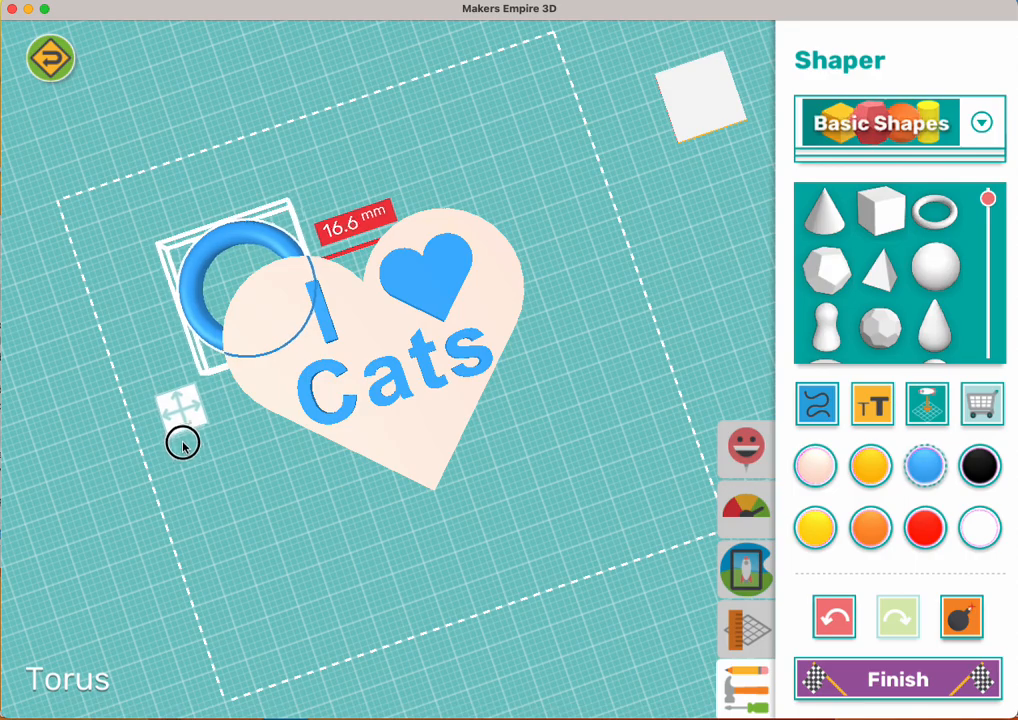
drag(182, 438, 160, 460)
click(290, 596)
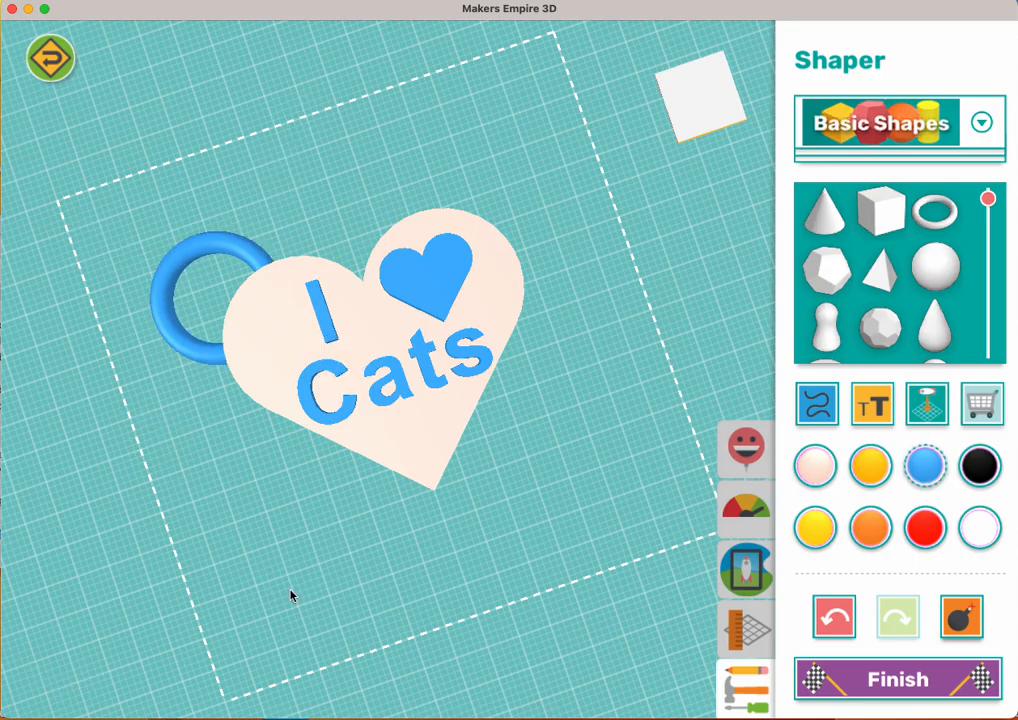
drag(432, 632, 584, 311)
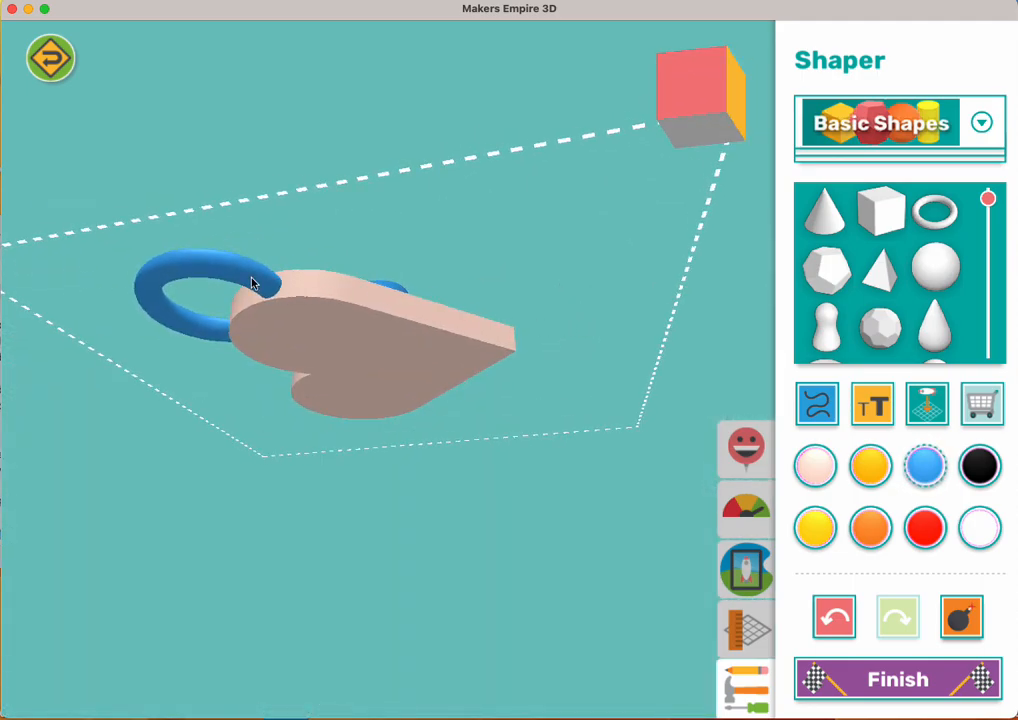
drag(460, 470, 497, 702)
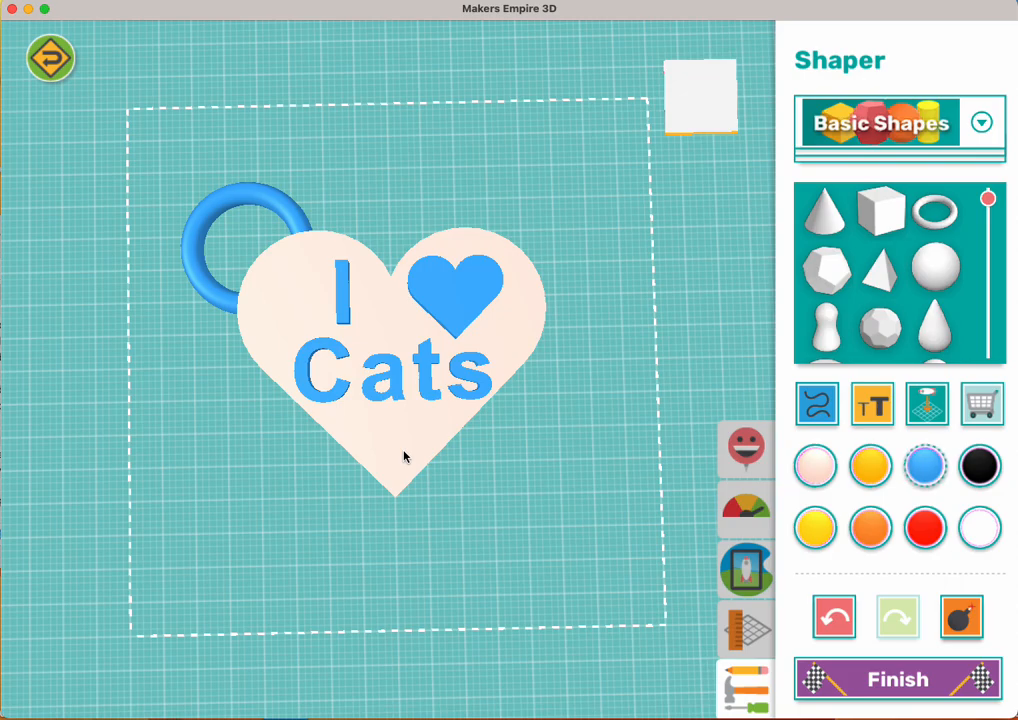
drag(432, 634, 424, 290)
drag(443, 385, 434, 695)
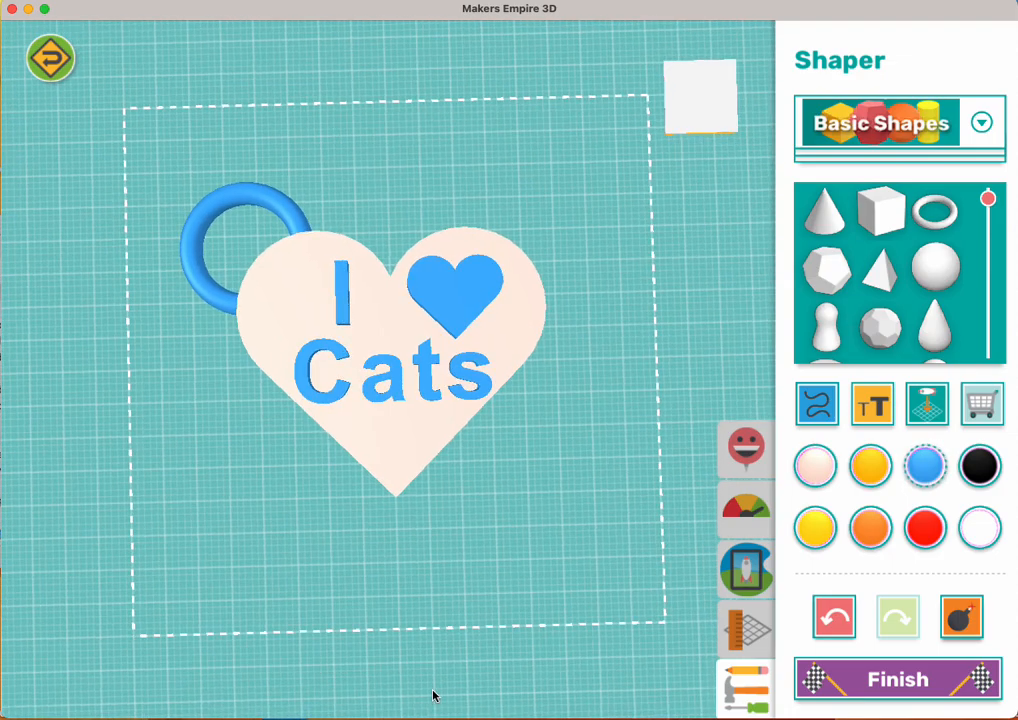
- Finish the heart design and save it under a title made of the maker's first name followed by "2G Tag"
click(842, 680)
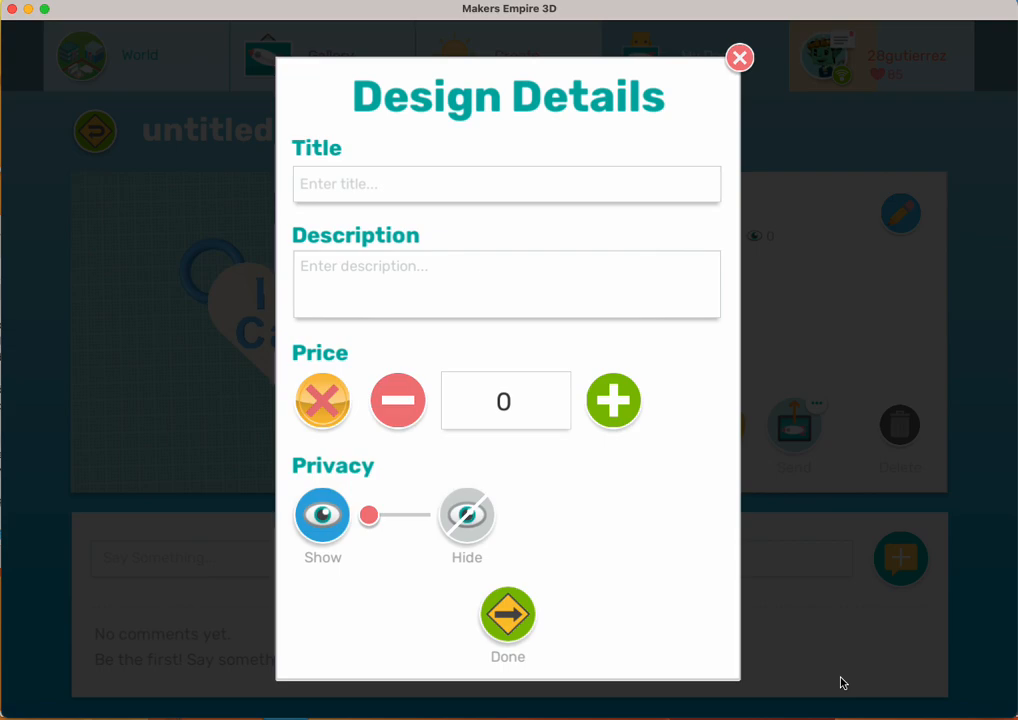
click(348, 195)
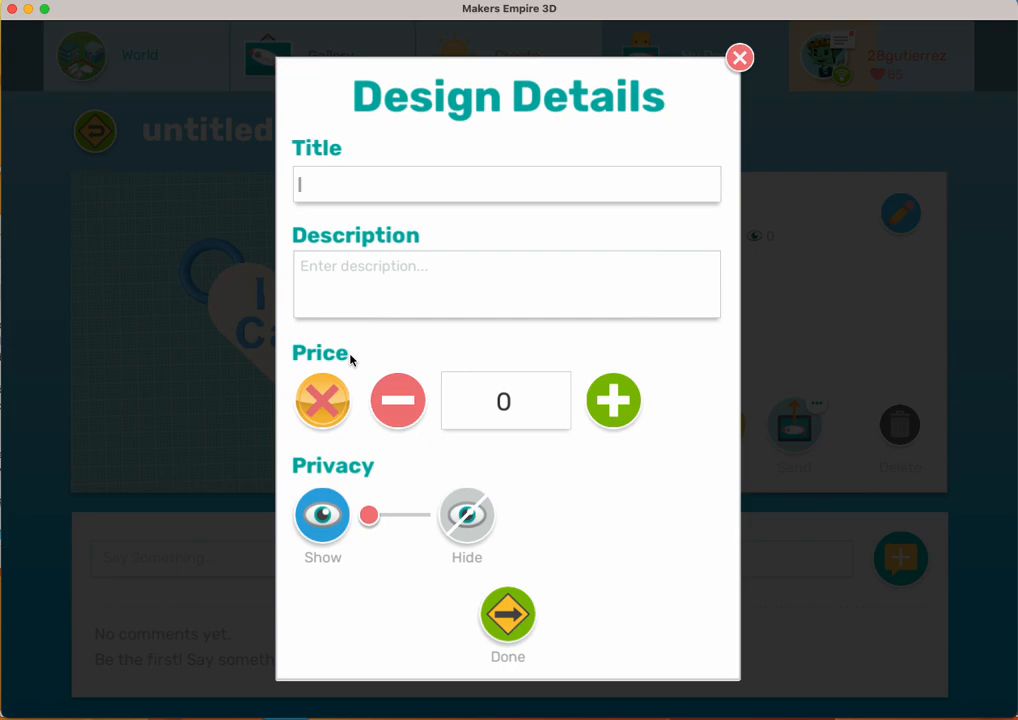
text(Michele)
text(2G Tag)
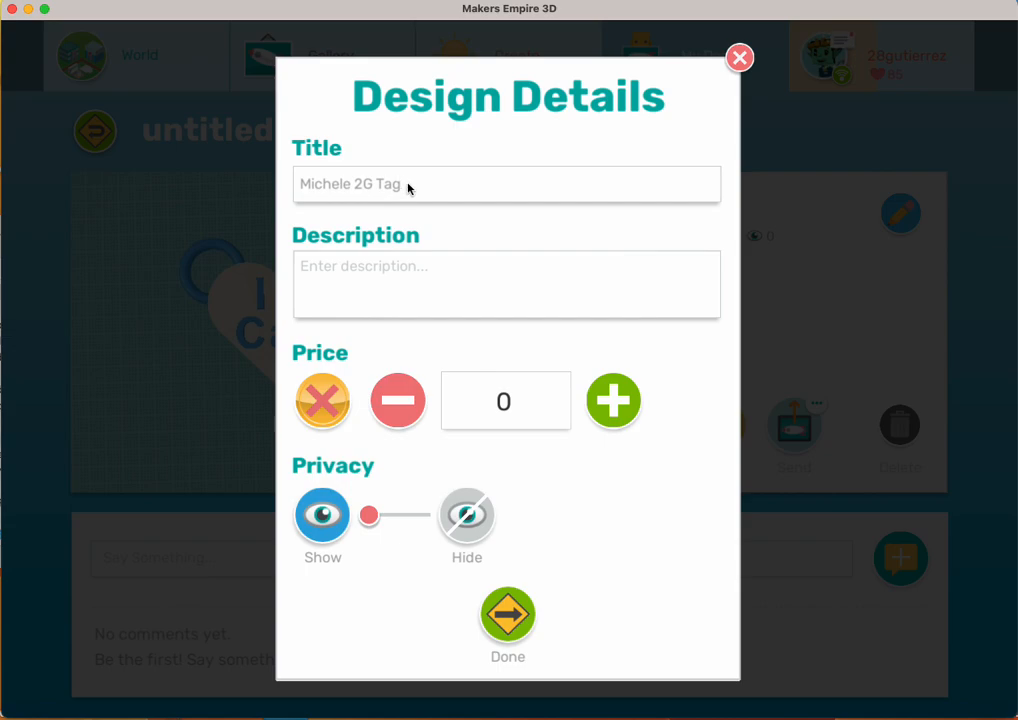
click(508, 615)
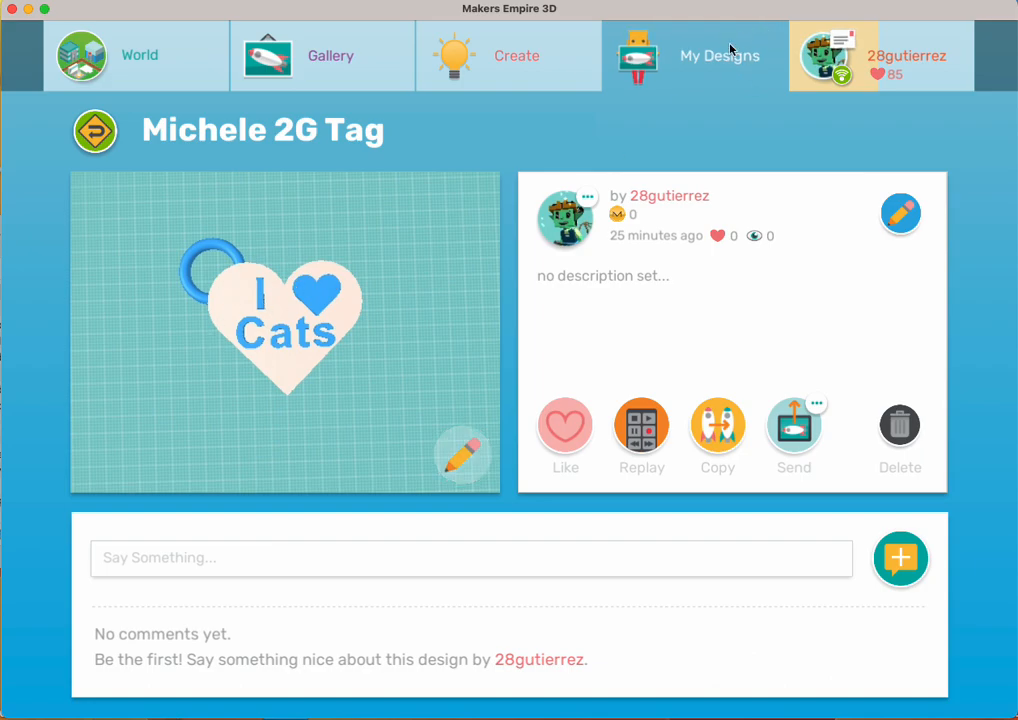
- Reopen the saved heart tag from the personal designs, turn it to a low side view and save it with that preview
click(711, 68)
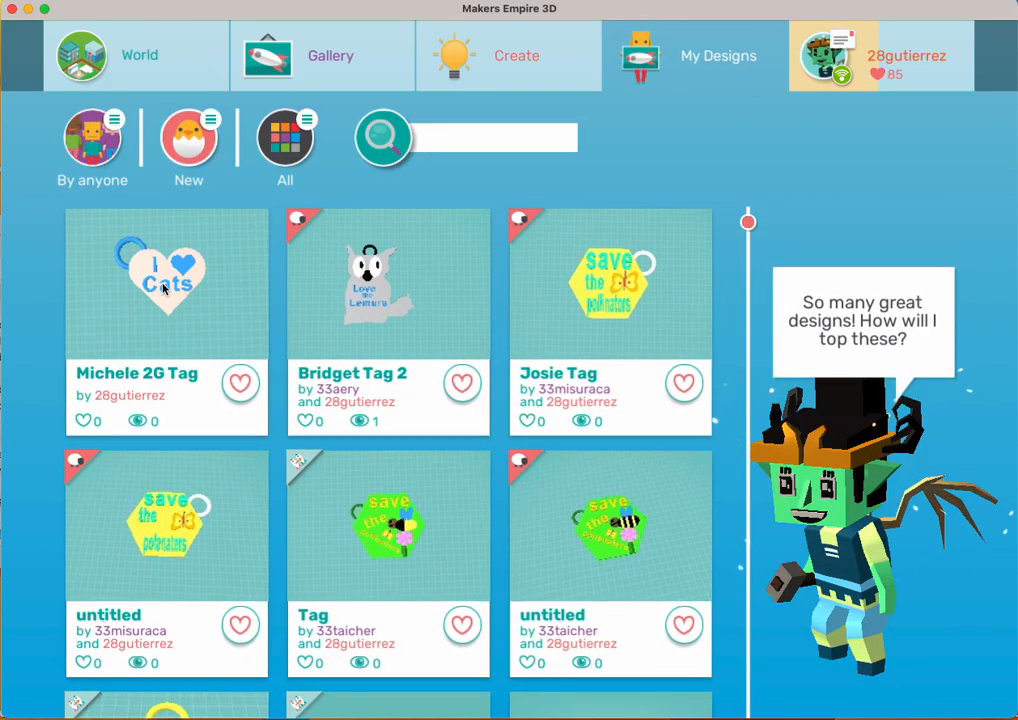
click(158, 289)
click(461, 452)
drag(431, 593, 445, 365)
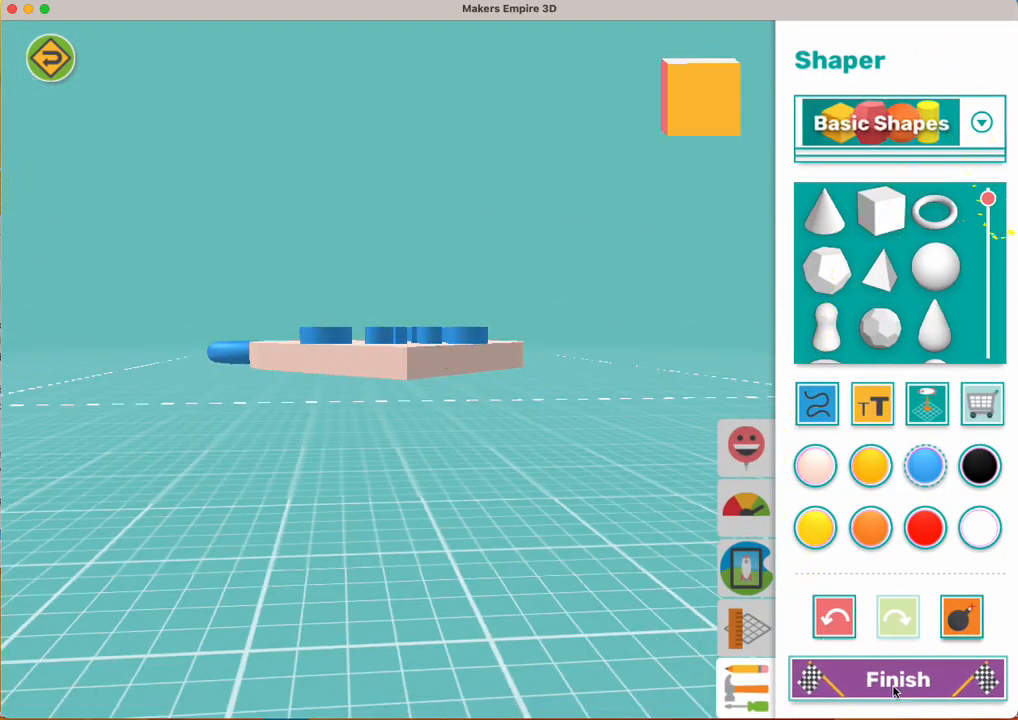
click(896, 688)
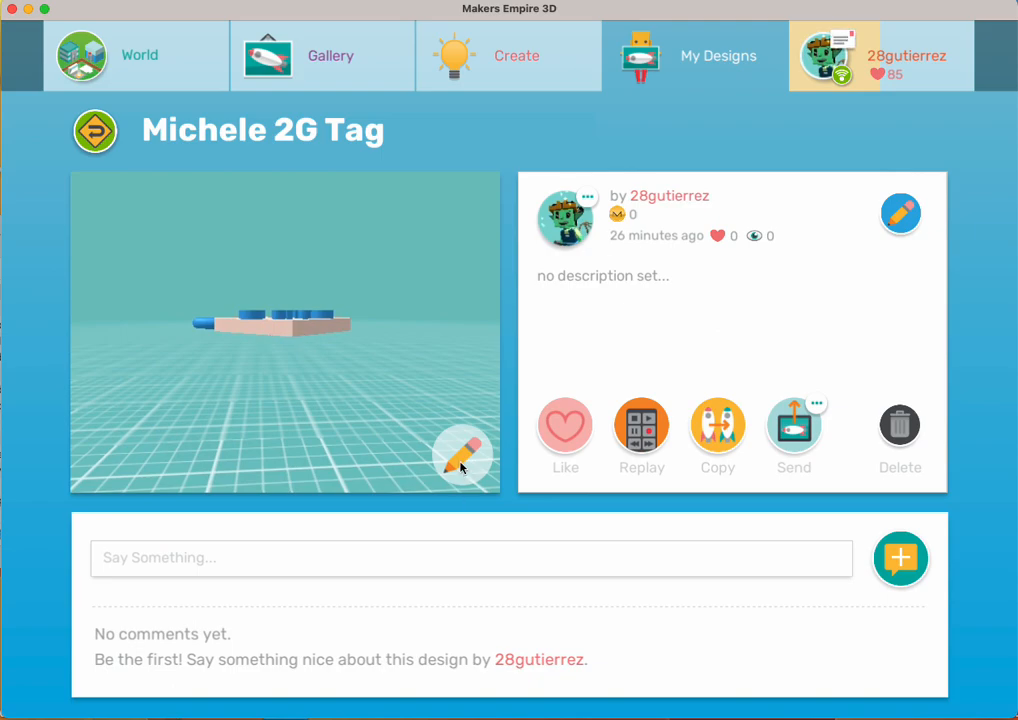
- Reopen the heart tag for editing, turn it to a straight top-down view and save it with that preview
click(361, 365)
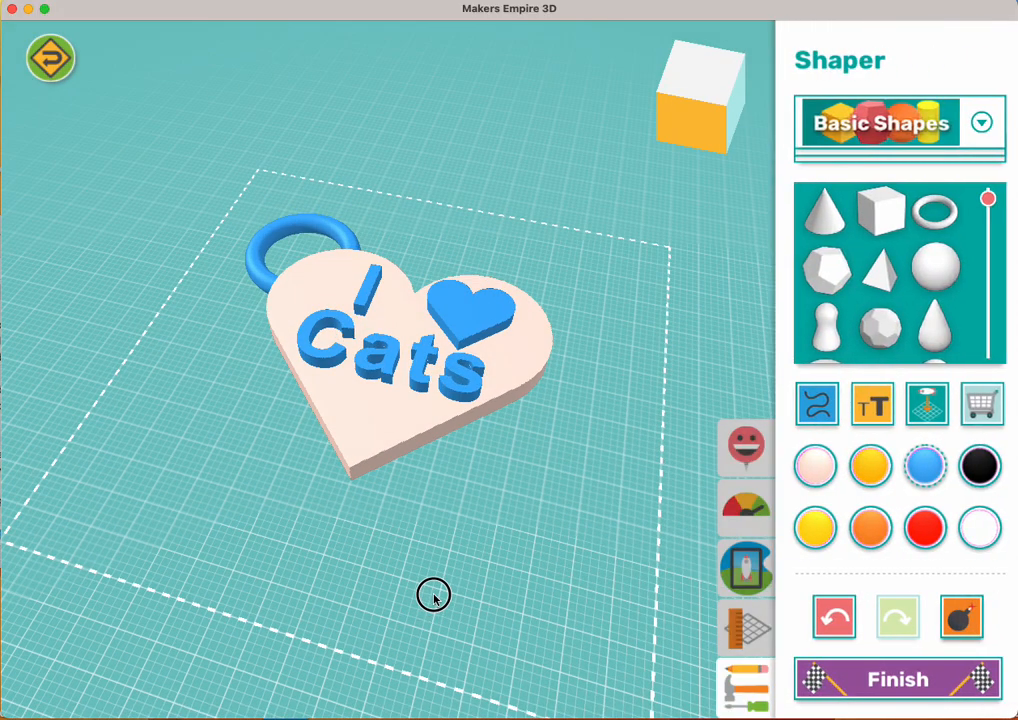
drag(433, 596, 471, 674)
click(862, 692)
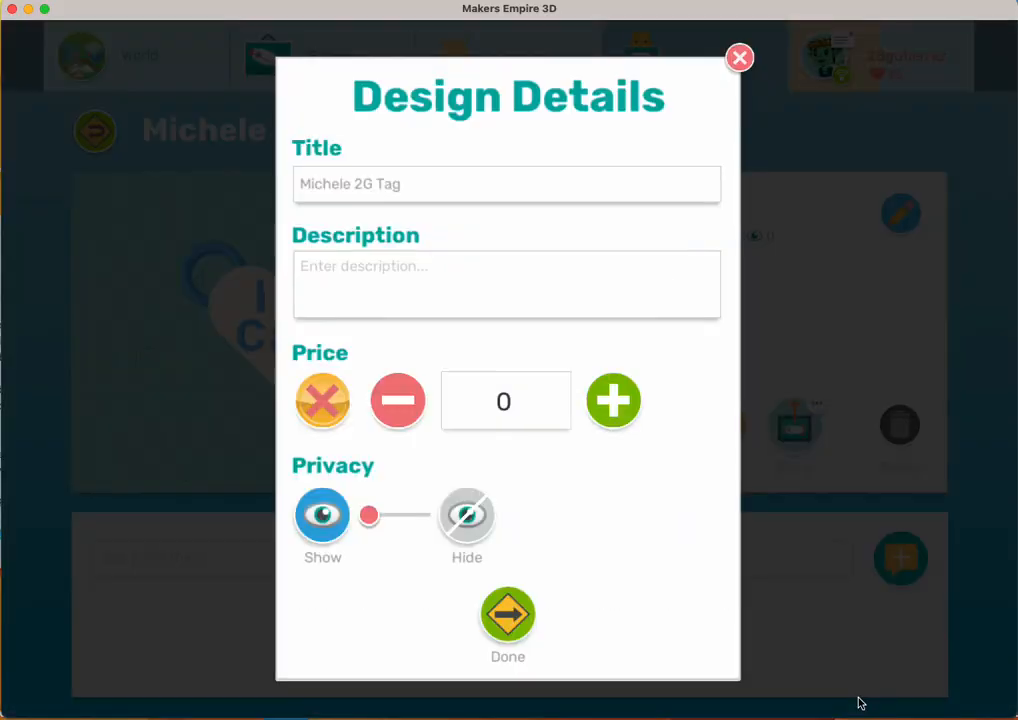
click(511, 618)
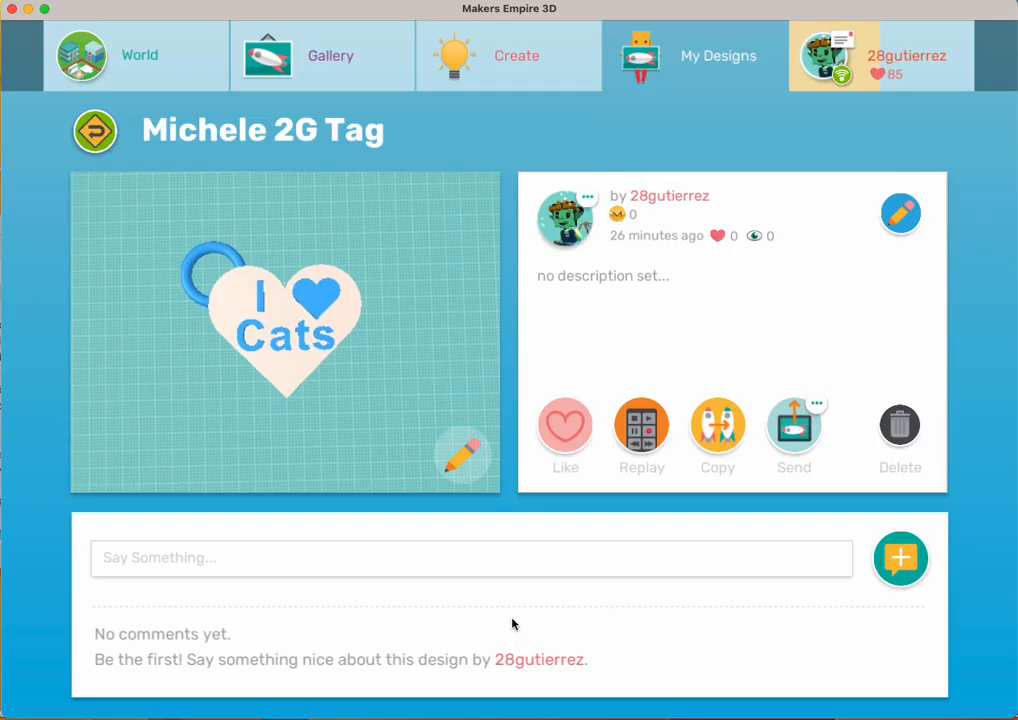